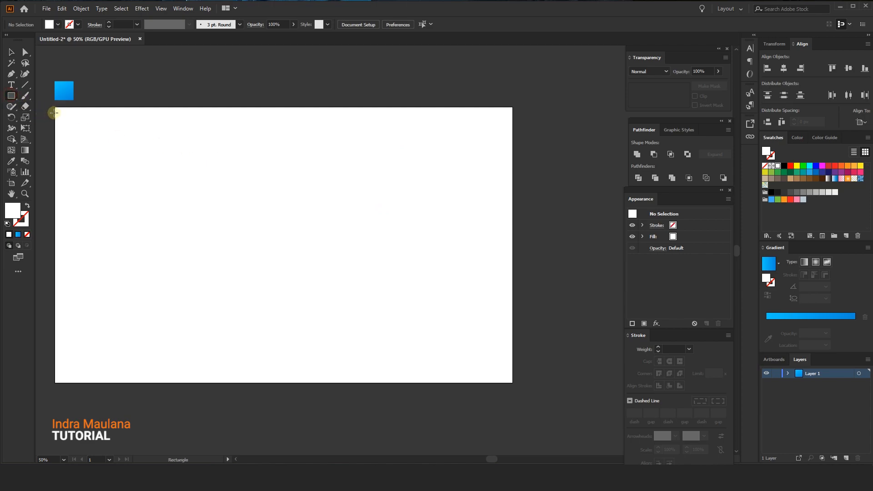
Step: Draw a 1790 x 1080 px rectangle covering the artboard and fill it with the blue gradient sampled from the small square
{"action": "left_click_drag", "start_coordinate": [55, 109], "coordinate": [512, 382]}
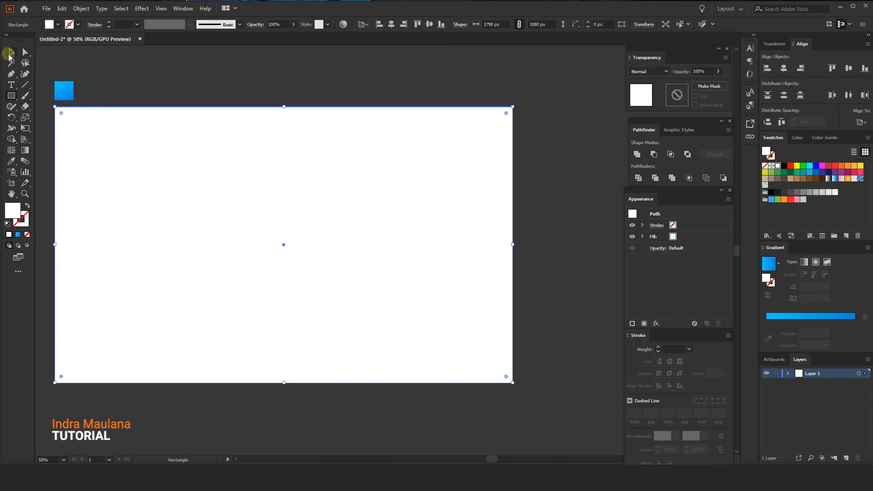
{"action": "left_click", "coordinate": [11, 162]}
{"action": "left_click", "coordinate": [75, 87]}
{"action": "key", "text": "v"}
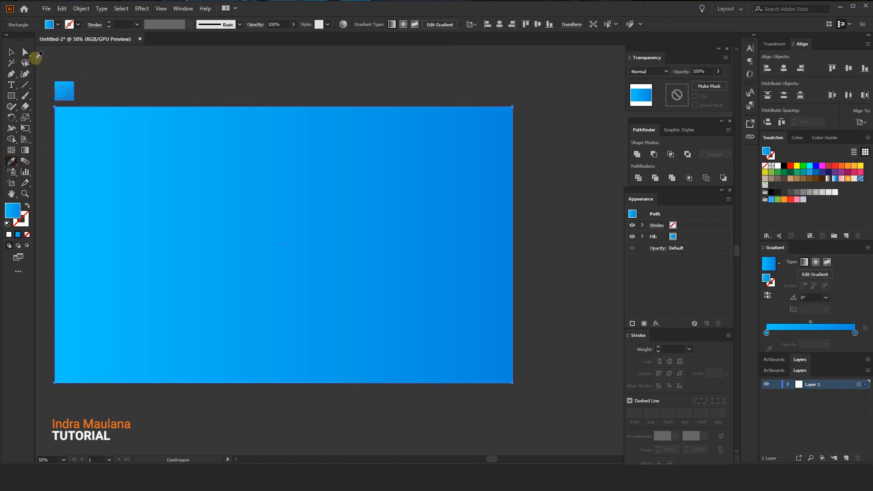
{"action": "left_click", "coordinate": [294, 213]}
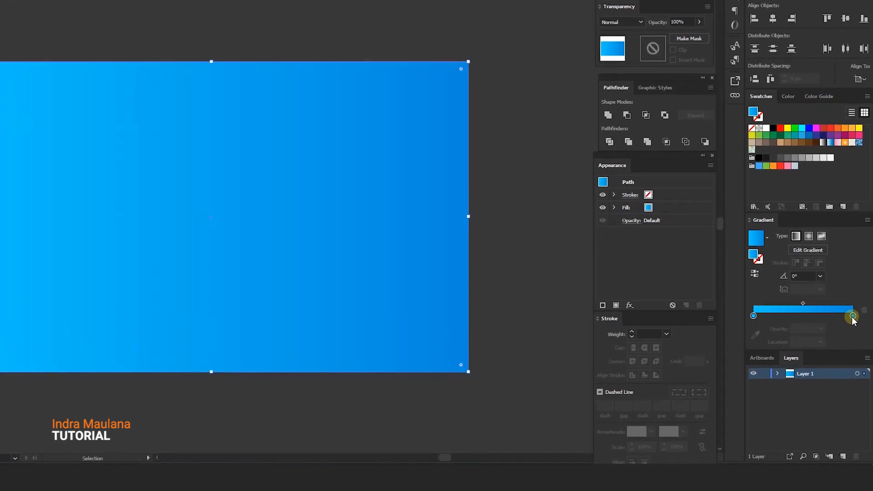
Step: Examine the hex color codes of both stops in the background rectangle's gradient
{"action": "double_click", "coordinate": [854, 333]}
{"action": "left_click_drag", "start_coordinate": [830, 395], "coordinate": [808, 395]}
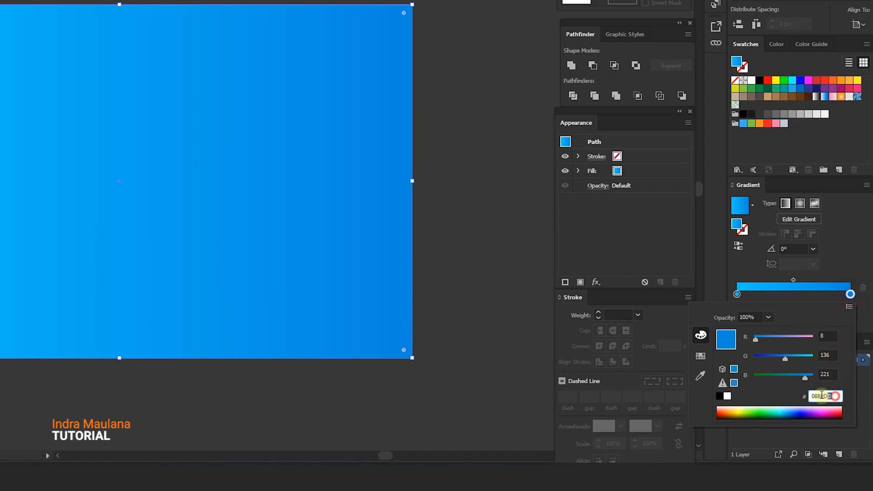
{"action": "left_click", "coordinate": [736, 295]}
{"action": "double_click", "coordinate": [736, 295]}
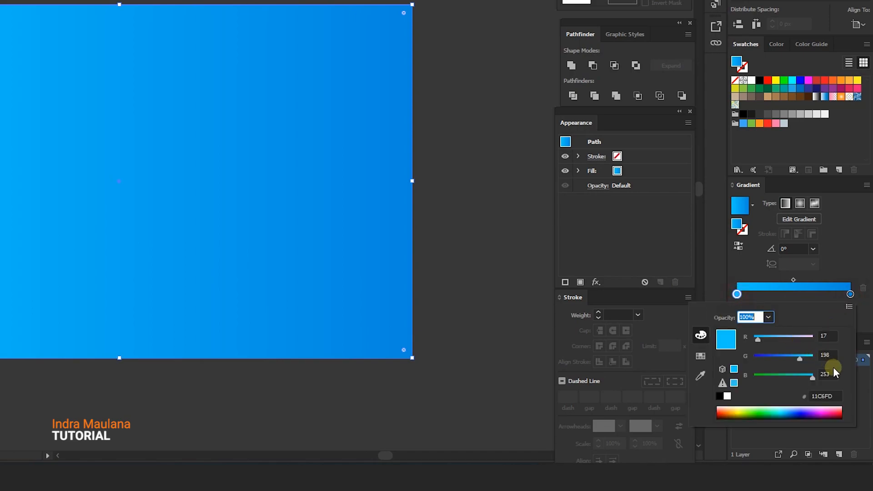
{"action": "left_click_drag", "start_coordinate": [839, 396], "coordinate": [788, 397]}
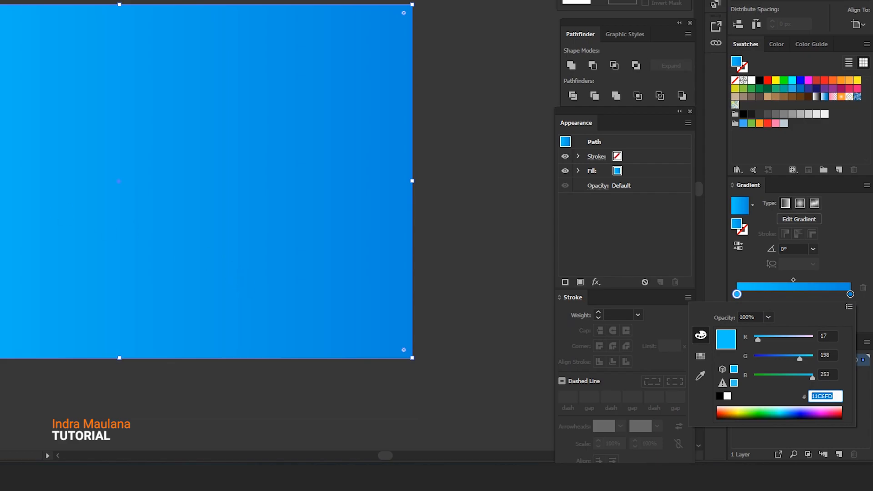
{"action": "key", "text": "Escape"}
Step: Redirect the background gradient diagonally from the rectangle's upper-left corner to its lower-right corner
{"action": "key", "text": "g"}
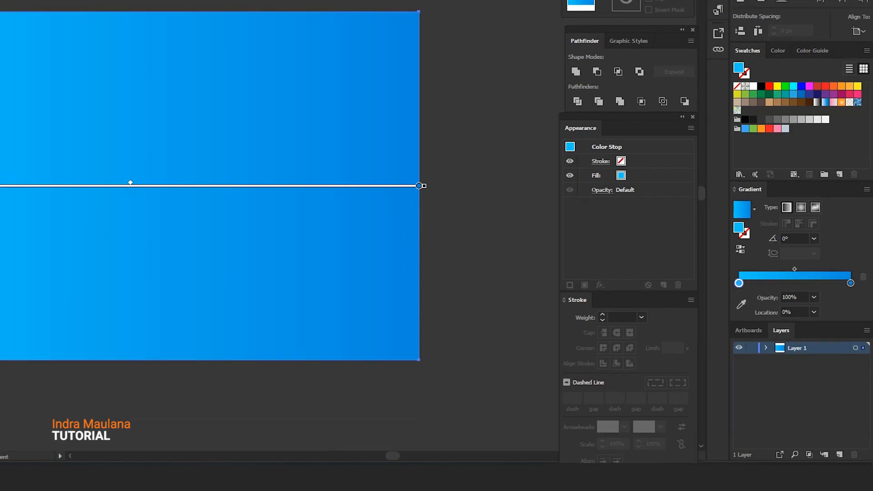
{"action": "mouse_move", "coordinate": [0, 11]}
{"action": "left_mouse_down"}
{"action": "mouse_move", "coordinate": [129, 203]}
{"action": "mouse_move", "coordinate": [359, 306]}
{"action": "left_mouse_up"}
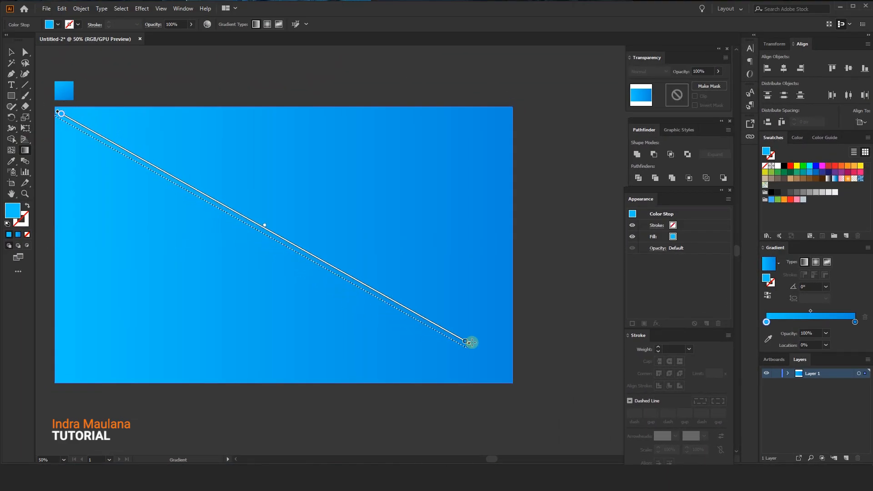
{"action": "left_click_drag", "start_coordinate": [471, 341], "coordinate": [504, 377]}
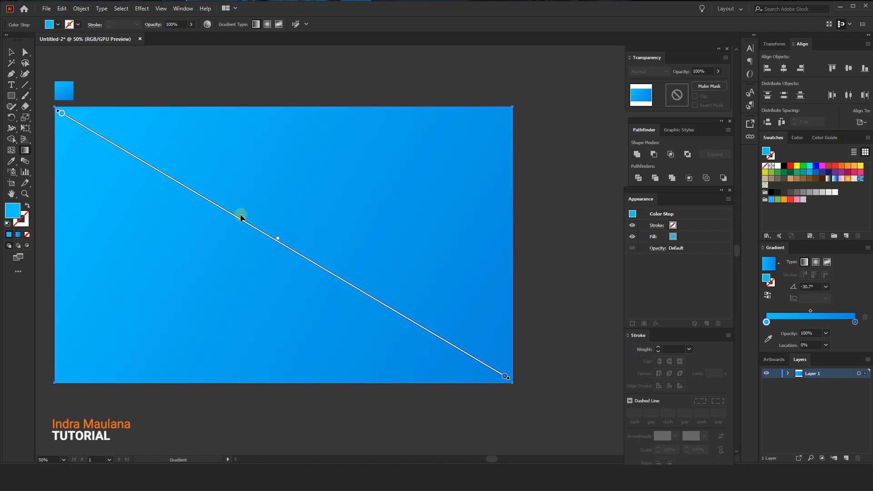
{"action": "left_click", "coordinate": [12, 52]}
{"action": "left_click", "coordinate": [247, 75]}
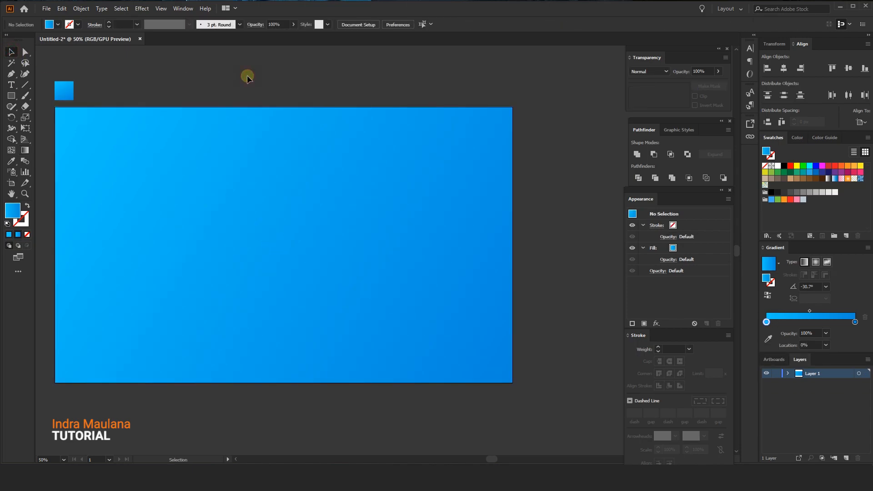
{"action": "left_click", "coordinate": [245, 167]}
{"action": "left_click", "coordinate": [231, 69]}
{"action": "left_click", "coordinate": [236, 165]}
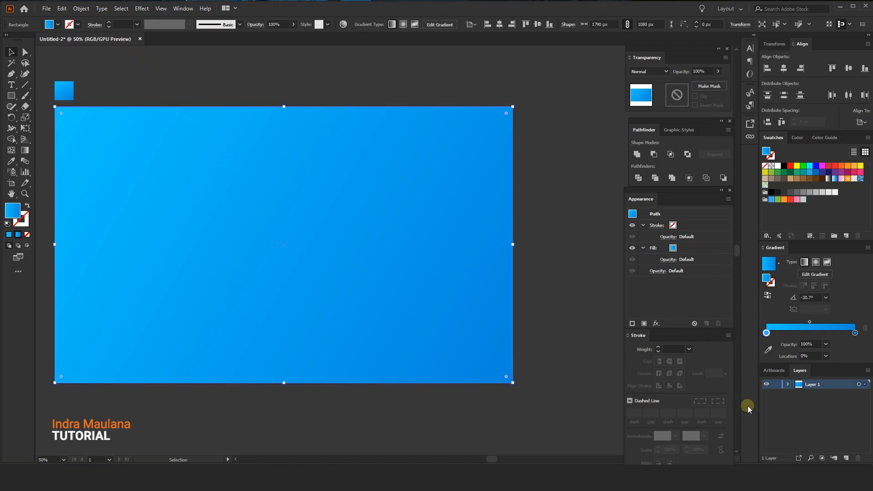
Step: Rename the background layer to BG, lock it, and add a new layer above it
{"action": "double_click", "coordinate": [811, 384]}
{"action": "type", "text": "BG"}
{"action": "key", "text": "Return"}
{"action": "left_click", "coordinate": [777, 384]}
{"action": "left_click", "coordinate": [846, 458]}
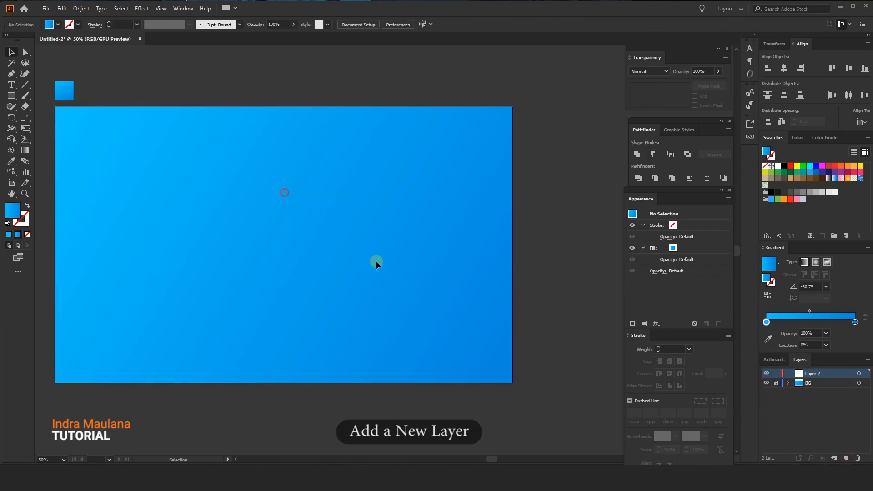
Step: Draw a tall, narrow rectangle about 214 x 1029 px on the artboard and rotate it clockwise by 45 degrees
{"action": "scroll", "coordinate": [394, 282], "scroll_direction": "down", "scroll_amount": 1}
{"action": "left_click", "coordinate": [12, 95]}
{"action": "left_click_drag", "start_coordinate": [255, 185], "coordinate": [292, 360]}
{"action": "left_click", "coordinate": [11, 52]}
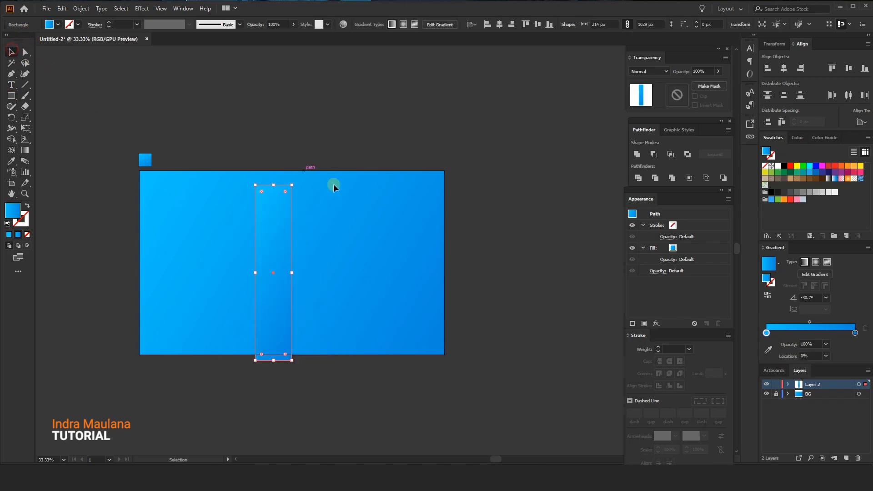
{"action": "left_click_drag", "start_coordinate": [294, 183], "coordinate": [348, 214]}
{"action": "left_click", "coordinate": [357, 109]}
Step: Draw a steep slanted guide line crossing the artboard beside the bar and give it a white fill
{"action": "left_click", "coordinate": [25, 84]}
{"action": "mouse_move", "coordinate": [287, 160]}
{"action": "left_mouse_down"}
{"action": "mouse_move", "coordinate": [209, 305]}
{"action": "mouse_move", "coordinate": [186, 378]}
{"action": "left_mouse_up"}
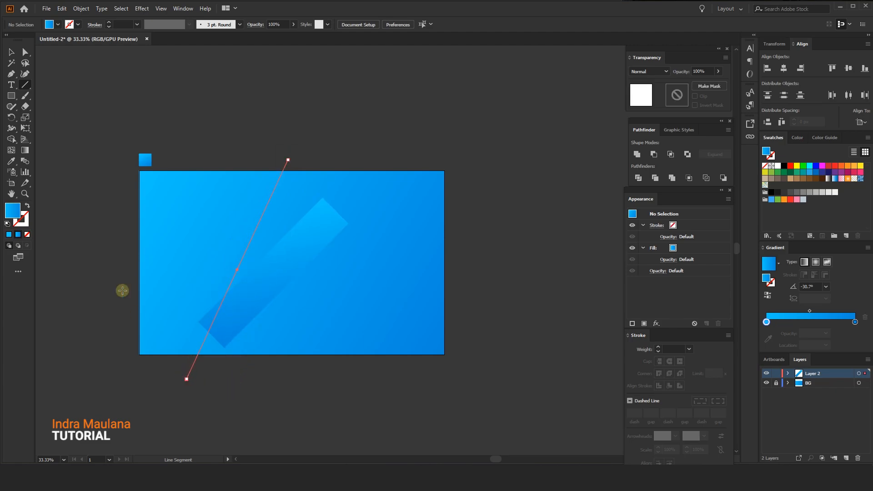
{"action": "key", "text": "v"}
{"action": "left_click", "coordinate": [303, 253]}
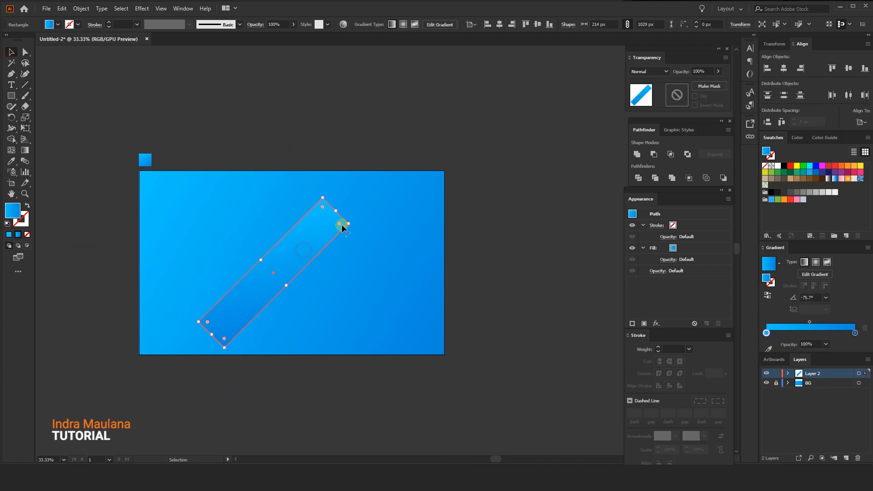
{"action": "left_click_drag", "start_coordinate": [306, 168], "coordinate": [304, 167]}
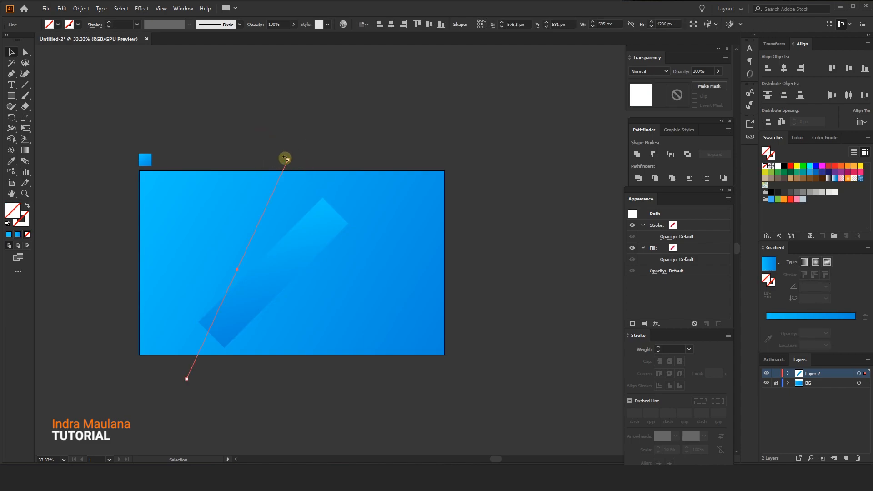
{"action": "left_click", "coordinate": [777, 166]}
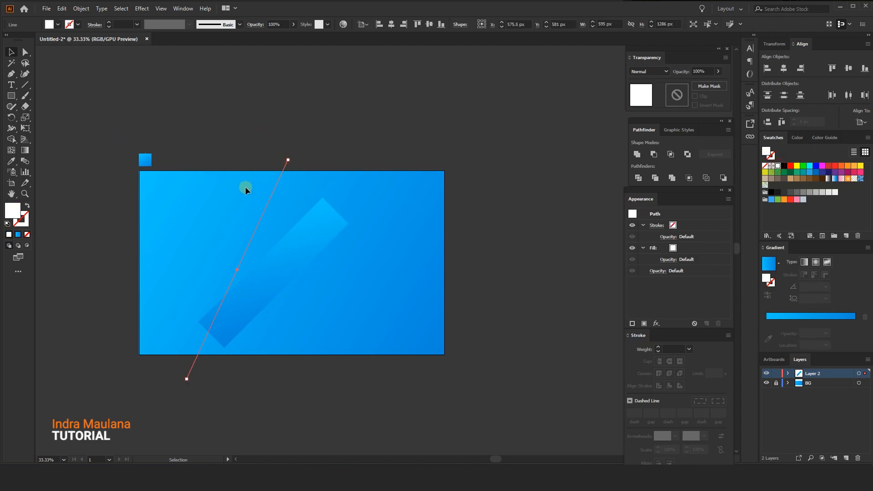
{"action": "left_click", "coordinate": [222, 118]}
Step: Rotate the bar until its long edge runs parallel to the slanted guide line and place it beside the line
{"action": "left_click_drag", "start_coordinate": [349, 220], "coordinate": [344, 192]}
{"action": "scroll", "coordinate": [274, 221], "scroll_direction": "up", "scroll_amount": 1}
{"action": "mouse_move", "coordinate": [296, 236]}
{"action": "left_mouse_down"}
{"action": "mouse_move", "coordinate": [281, 231]}
{"action": "mouse_move", "coordinate": [292, 230]}
{"action": "left_mouse_up"}
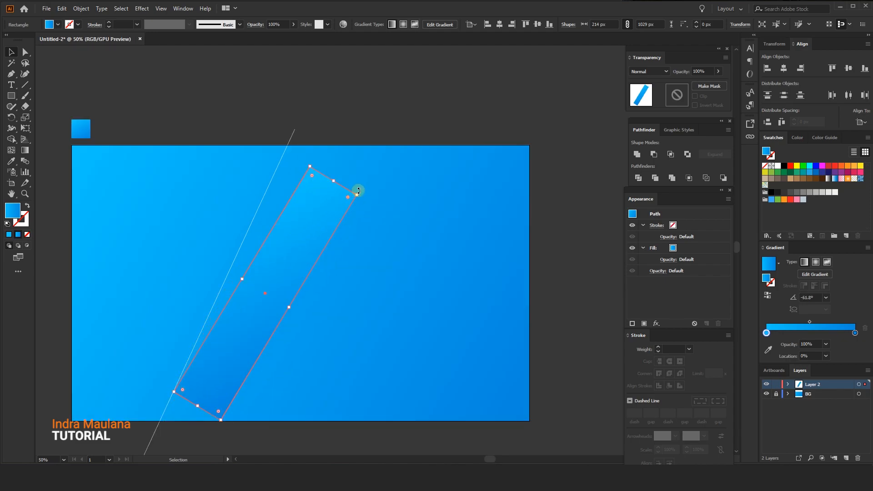
{"action": "left_click_drag", "start_coordinate": [360, 193], "coordinate": [350, 187]}
{"action": "left_click_drag", "start_coordinate": [306, 234], "coordinate": [301, 234]}
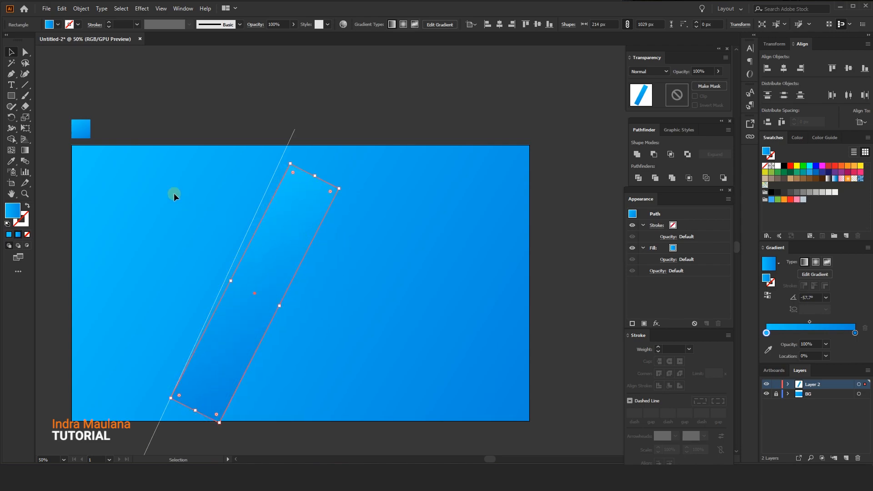
{"action": "left_click", "coordinate": [11, 117]}
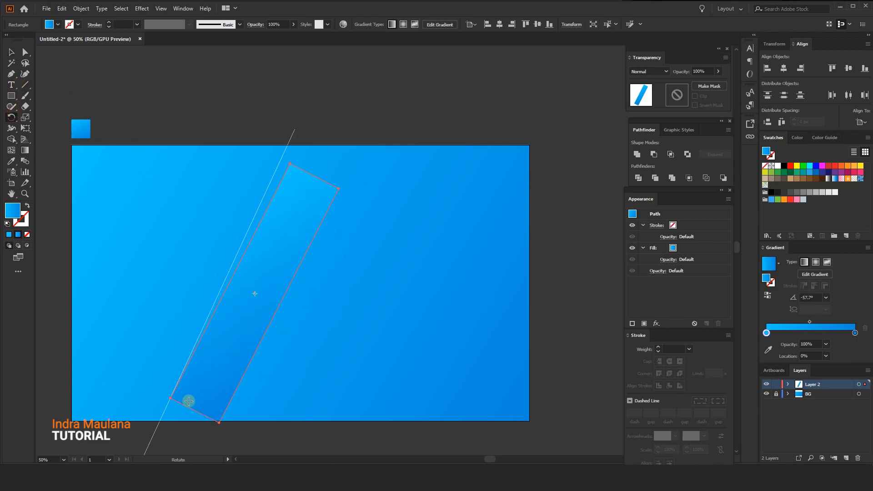
{"action": "left_click_drag", "start_coordinate": [307, 235], "coordinate": [305, 228]}
{"action": "key", "text": "ctrl+z"}
{"action": "left_click_drag", "start_coordinate": [288, 223], "coordinate": [300, 218]}
{"action": "key", "text": "ctrl+minus"}
Step: Move the slanted guide line off the artboard into the empty area on its left
{"action": "left_click", "coordinate": [23, 53]}
{"action": "left_click", "coordinate": [278, 113]}
{"action": "left_click_drag", "start_coordinate": [300, 173], "coordinate": [115, 162]}
{"action": "left_click", "coordinate": [301, 102]}
{"action": "left_click_drag", "start_coordinate": [308, 107], "coordinate": [317, 110]}
Step: Narrow the slanted bar to about 157 px and erase both of its ends so they are cut horizontally
{"action": "left_click", "coordinate": [285, 270]}
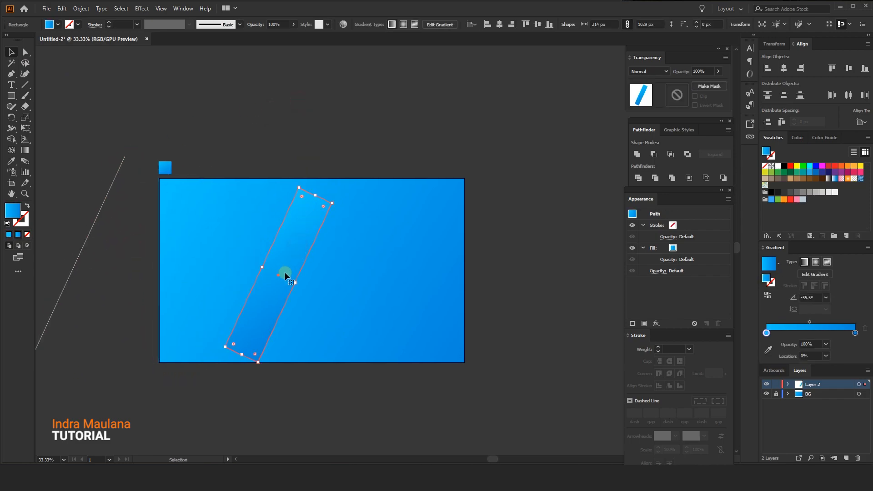
{"action": "left_click_drag", "start_coordinate": [305, 255], "coordinate": [272, 272]}
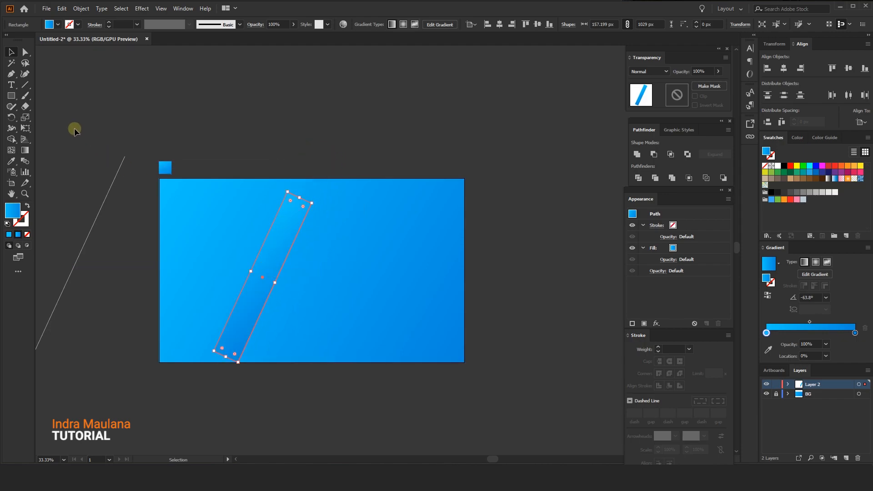
{"action": "left_click", "coordinate": [23, 109]}
{"action": "left_click_drag", "start_coordinate": [255, 181], "coordinate": [336, 206]}
{"action": "left_click_drag", "start_coordinate": [264, 382], "coordinate": [184, 349]}
{"action": "left_click", "coordinate": [11, 54]}
{"action": "left_click", "coordinate": [233, 94]}
{"action": "left_click_drag", "start_coordinate": [276, 129], "coordinate": [256, 121]}
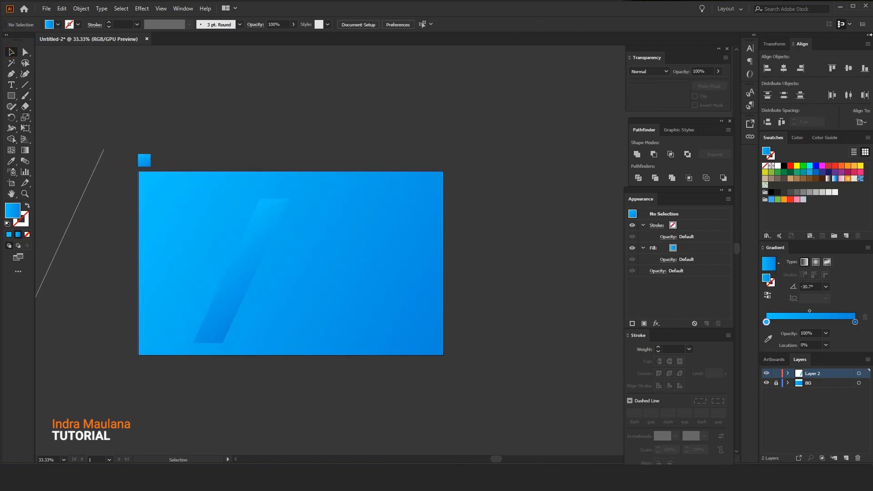
Step: In the slanted bar's gradient, set the end stop's color to 5BCBFF and the start stop's opacity to 0%
{"action": "left_click", "coordinate": [251, 257]}
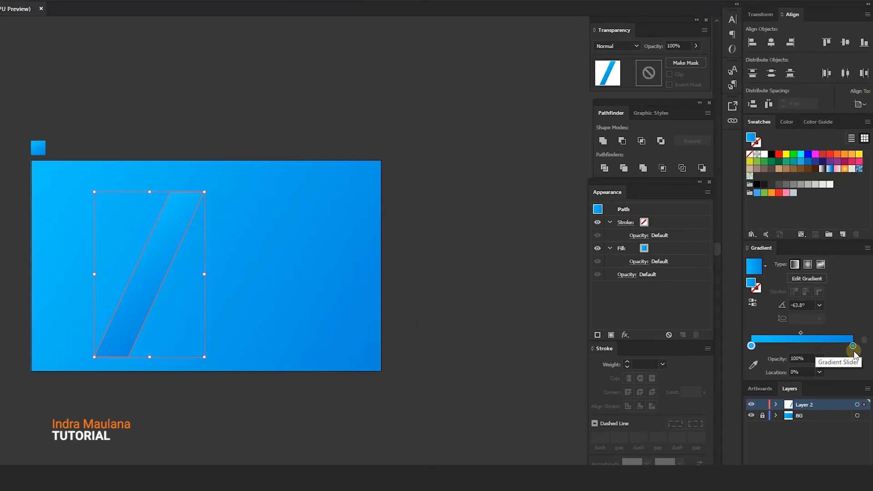
{"action": "left_click", "coordinate": [852, 347]}
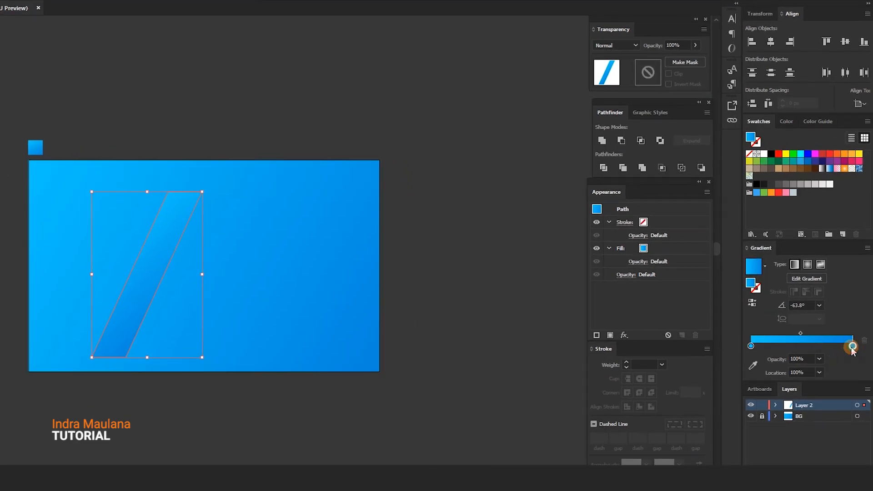
{"action": "double_click", "coordinate": [852, 346]}
{"action": "left_click", "coordinate": [818, 437]}
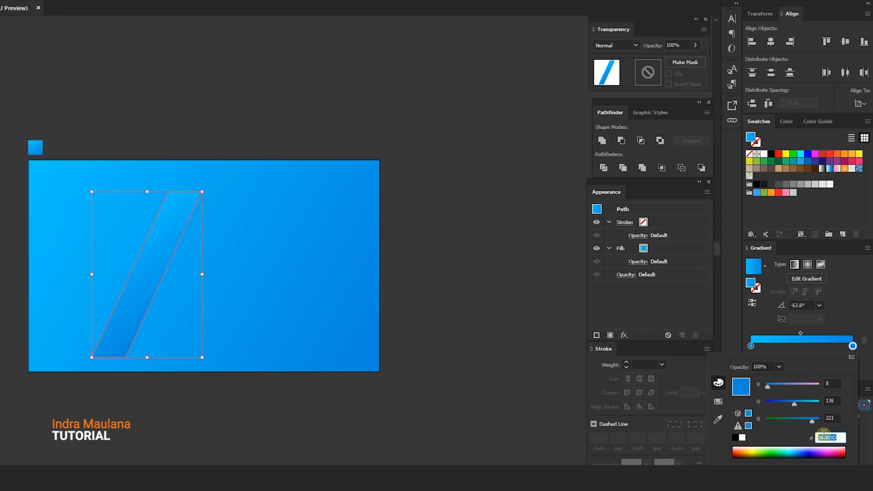
{"action": "type", "text": "5BCBFF"}
{"action": "key", "text": "Return"}
{"action": "left_click", "coordinate": [748, 346]}
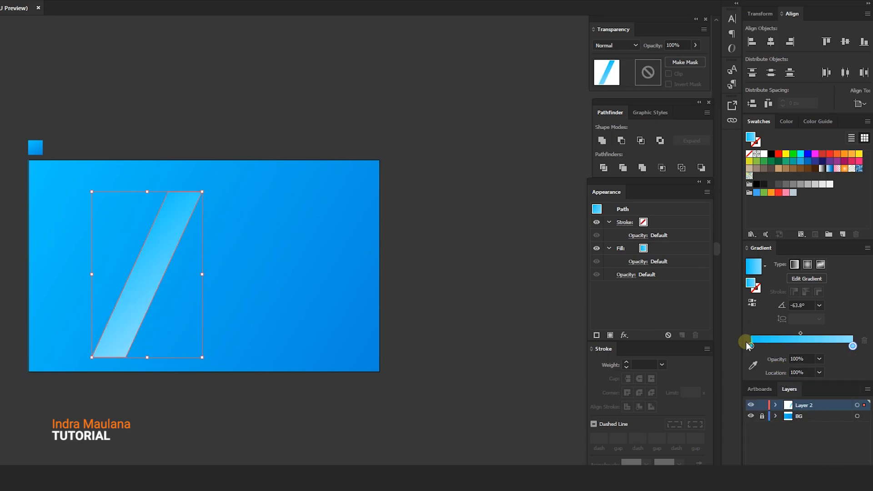
{"action": "left_click", "coordinate": [820, 360]}
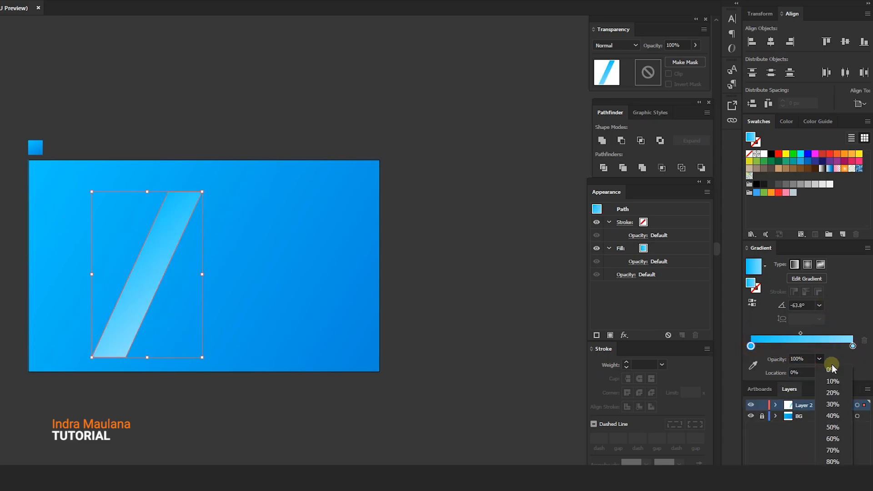
{"action": "left_click", "coordinate": [831, 370]}
Step: Run the gradient along the bar's length, from transparent at its upper end to light blue at its base
{"action": "left_click", "coordinate": [752, 303]}
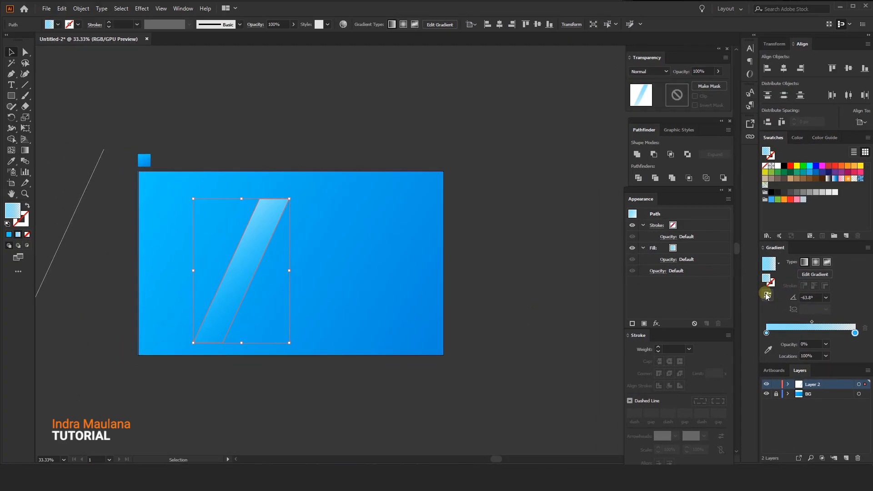
{"action": "left_click", "coordinate": [25, 150]}
{"action": "left_click_drag", "start_coordinate": [282, 205], "coordinate": [222, 308]}
{"action": "left_click", "coordinate": [767, 294]}
{"action": "mouse_move", "coordinate": [212, 338]}
{"action": "left_mouse_down"}
{"action": "mouse_move", "coordinate": [203, 336]}
{"action": "mouse_move", "coordinate": [274, 200]}
{"action": "mouse_move", "coordinate": [214, 306]}
{"action": "mouse_move", "coordinate": [212, 337]}
{"action": "left_mouse_up"}
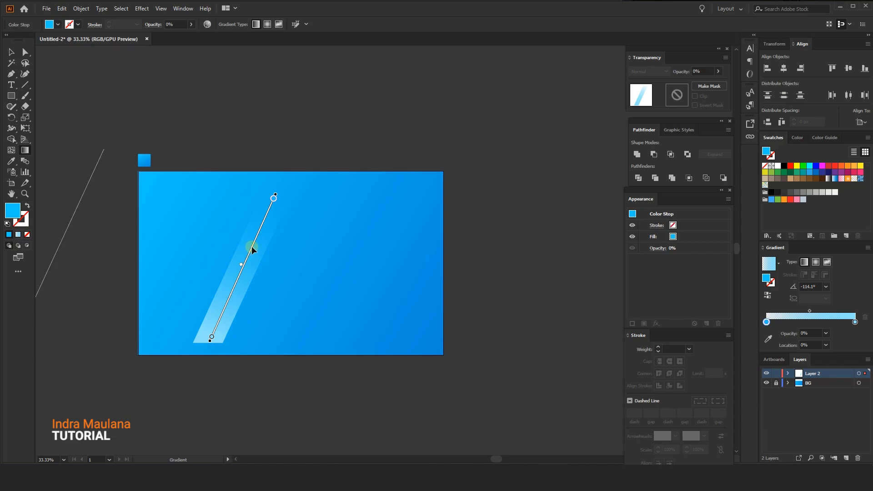
Step: Duplicate the faded bar toward the artboard's upper-left corner and enlarge the copy so it overlaps the artboard's left edge
{"action": "left_click_drag", "start_coordinate": [254, 241], "coordinate": [187, 166]}
{"action": "left_click", "coordinate": [11, 53]}
{"action": "left_click", "coordinate": [288, 111]}
{"action": "left_click_drag", "start_coordinate": [196, 126], "coordinate": [229, 86]}
{"action": "left_click_drag", "start_coordinate": [177, 177], "coordinate": [185, 181]}
{"action": "left_click_drag", "start_coordinate": [231, 91], "coordinate": [226, 94]}
{"action": "left_click", "coordinate": [340, 115]}
{"action": "left_click_drag", "start_coordinate": [318, 116], "coordinate": [335, 124]}
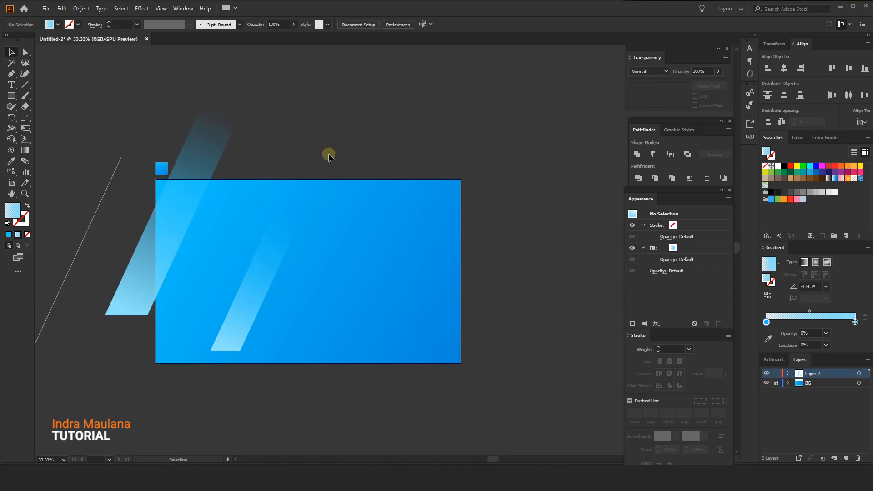
Step: Move the small bar to the middle of the artboard and place a copy of the slanted guide line across it
{"action": "left_click", "coordinate": [279, 254]}
{"action": "left_click_drag", "start_coordinate": [269, 277], "coordinate": [314, 266]}
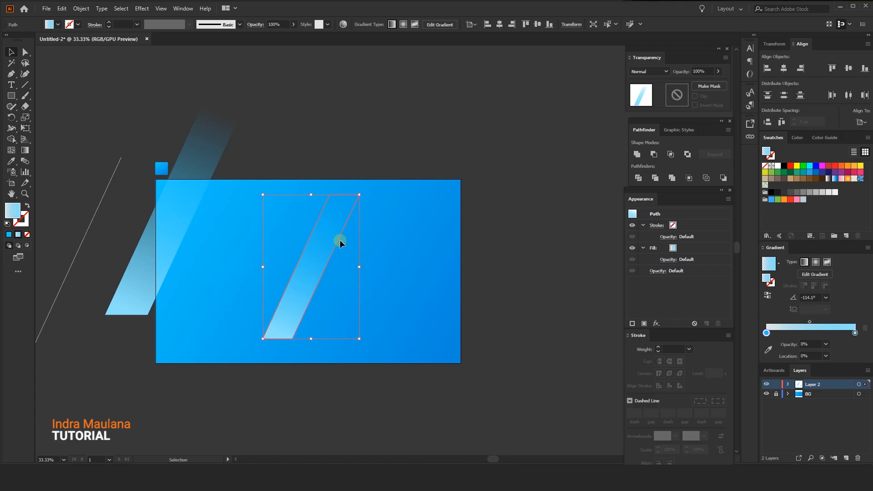
{"action": "left_click", "coordinate": [516, 111]}
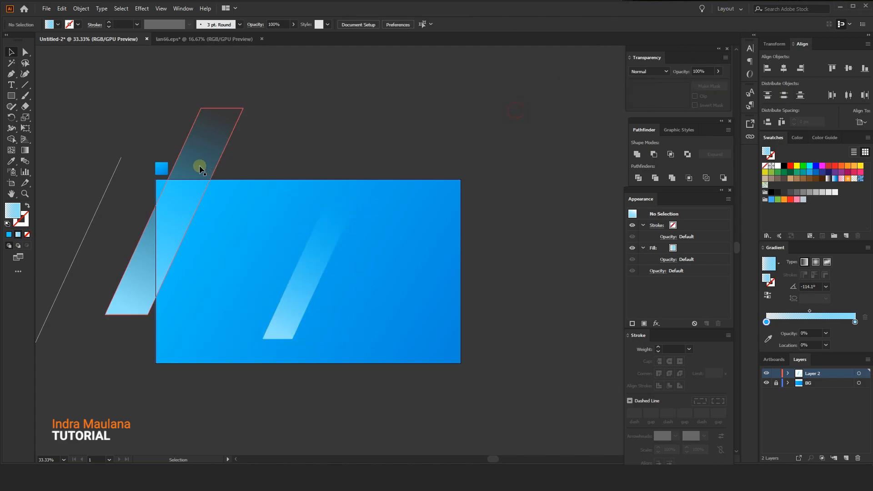
{"action": "left_click_drag", "start_coordinate": [104, 199], "coordinate": [343, 210]}
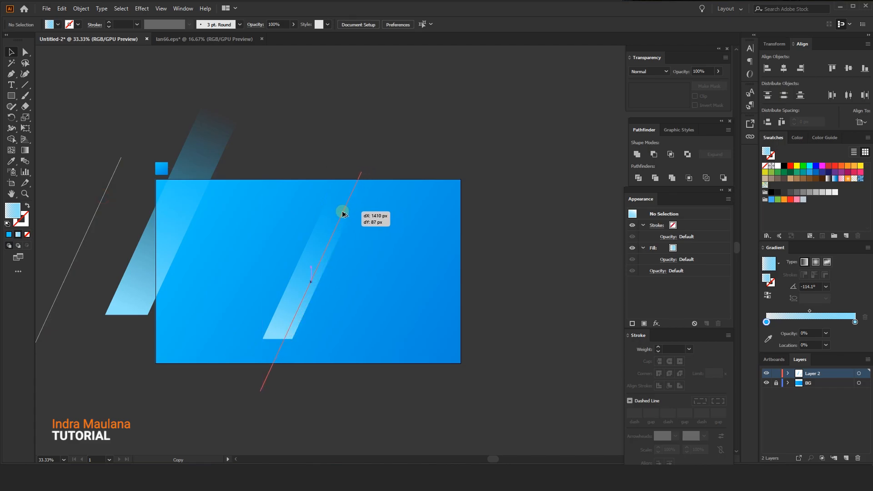
{"action": "left_click", "coordinate": [415, 126]}
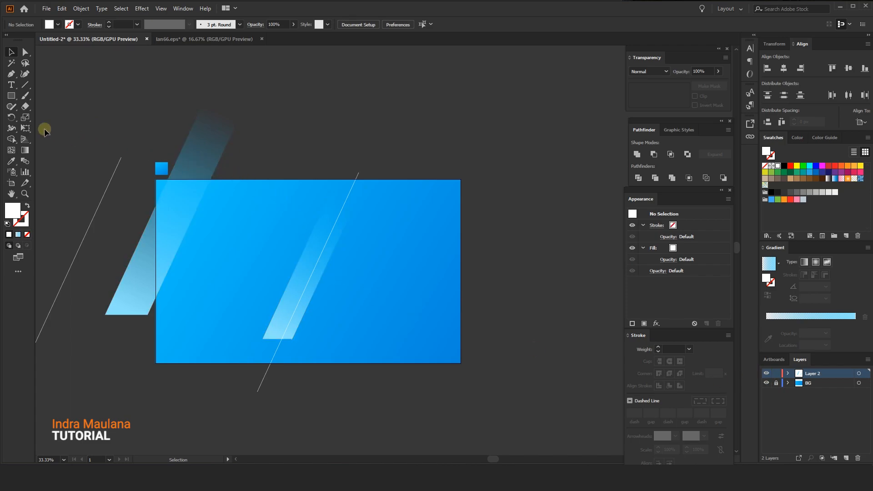
Step: Draw a closed four-sided panel with the Pen tool, covering the artboard's right part and following the slanted guide line
{"action": "left_click", "coordinate": [11, 76]}
{"action": "left_click", "coordinate": [460, 363]}
{"action": "left_click", "coordinate": [270, 363]}
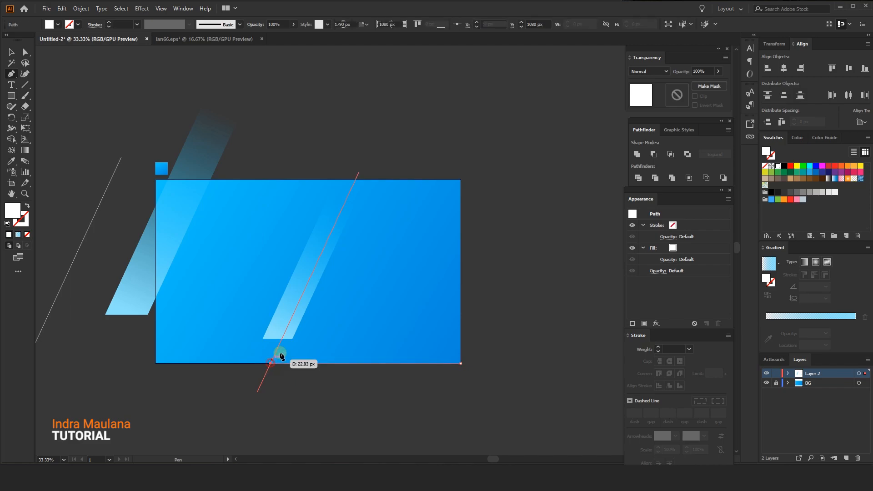
{"action": "left_click", "coordinate": [356, 180]}
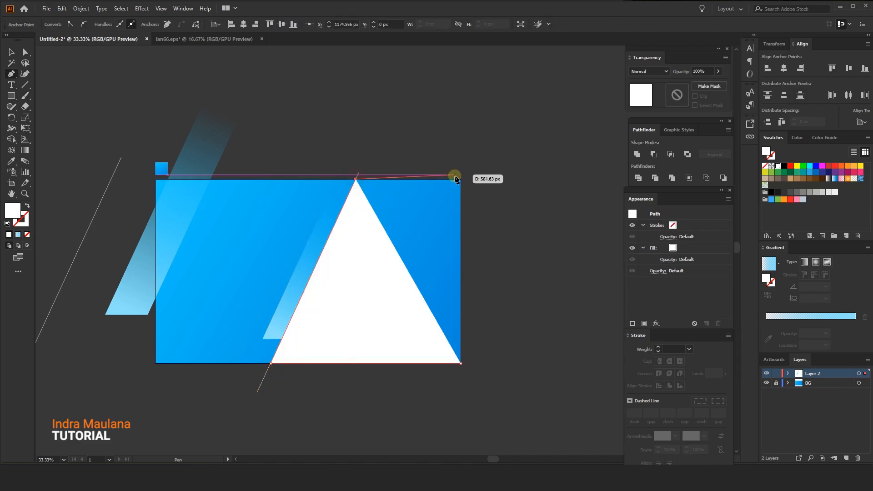
{"action": "left_click", "coordinate": [461, 180]}
{"action": "left_click", "coordinate": [460, 363]}
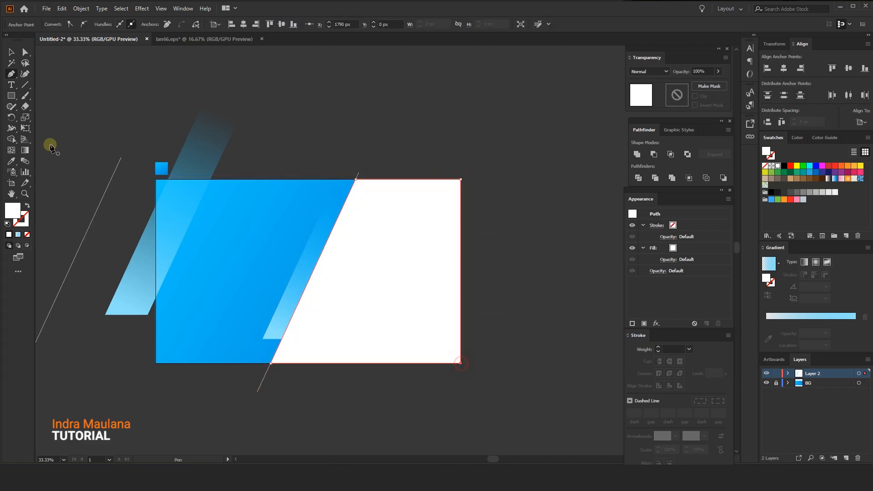
Step: Apply the background's blue gradient to the slanted panel and redirect it diagonally downward at -59°
{"action": "left_click", "coordinate": [260, 254]}
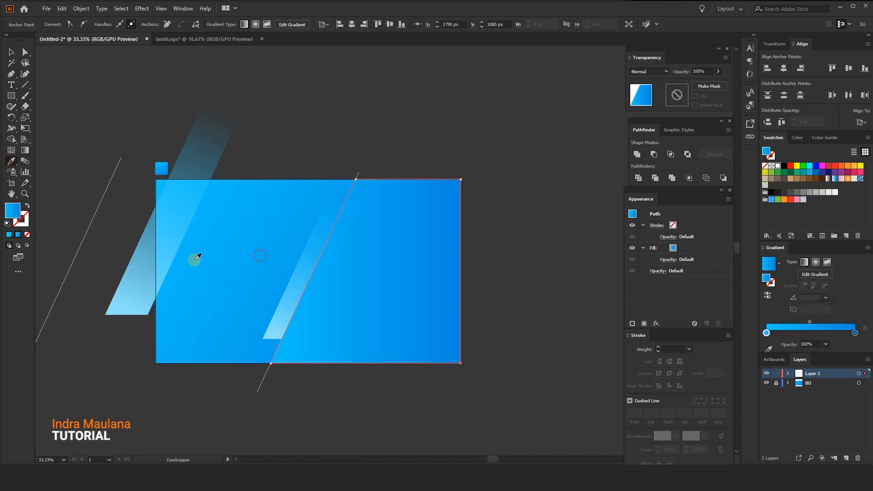
{"action": "left_click", "coordinate": [22, 151]}
{"action": "mouse_move", "coordinate": [354, 184]}
{"action": "left_mouse_down"}
{"action": "mouse_move", "coordinate": [421, 331]}
{"action": "mouse_move", "coordinate": [386, 292]}
{"action": "mouse_move", "coordinate": [403, 341]}
{"action": "mouse_move", "coordinate": [428, 354]}
{"action": "mouse_move", "coordinate": [408, 275]}
{"action": "mouse_move", "coordinate": [447, 355]}
{"action": "left_mouse_up"}
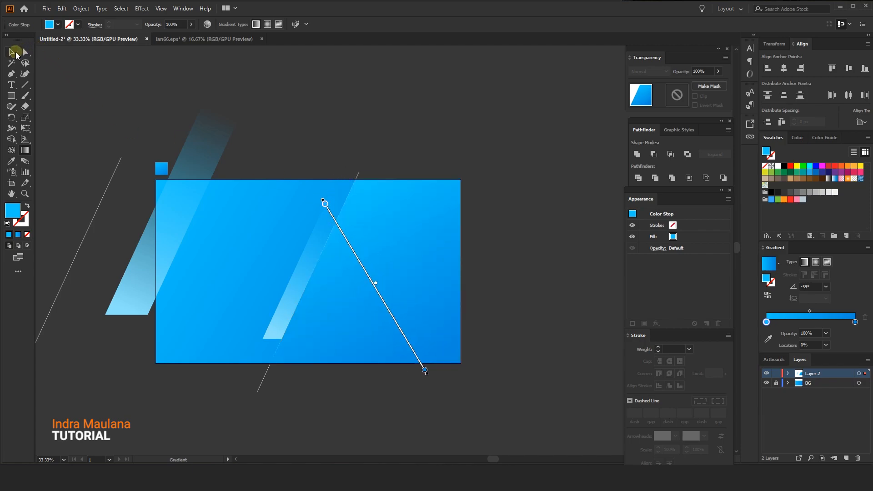
Step: Send the slanted panel to the back of its layer, behind the central faded bar
{"action": "left_click", "coordinate": [15, 53]}
{"action": "right_click", "coordinate": [407, 250]}
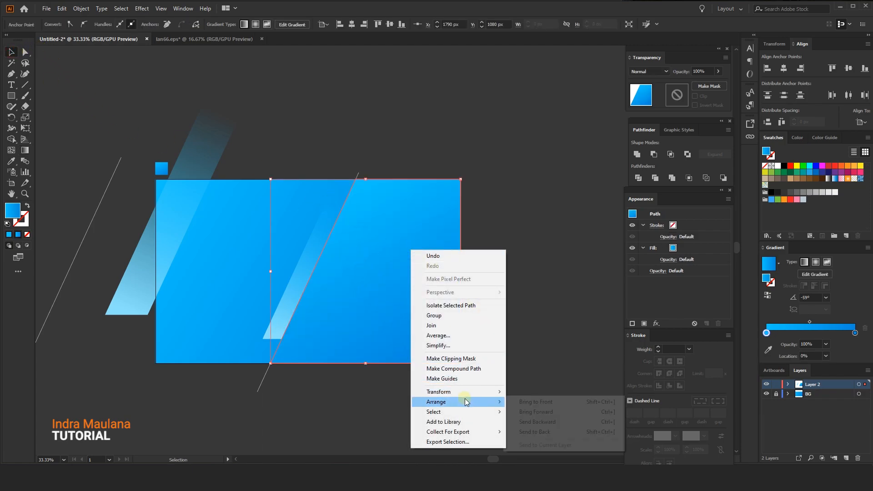
{"action": "right_click", "coordinate": [463, 153]}
{"action": "mouse_move", "coordinate": [506, 306]}
{"action": "left_click", "coordinate": [613, 335]}
{"action": "left_click", "coordinate": [353, 252]}
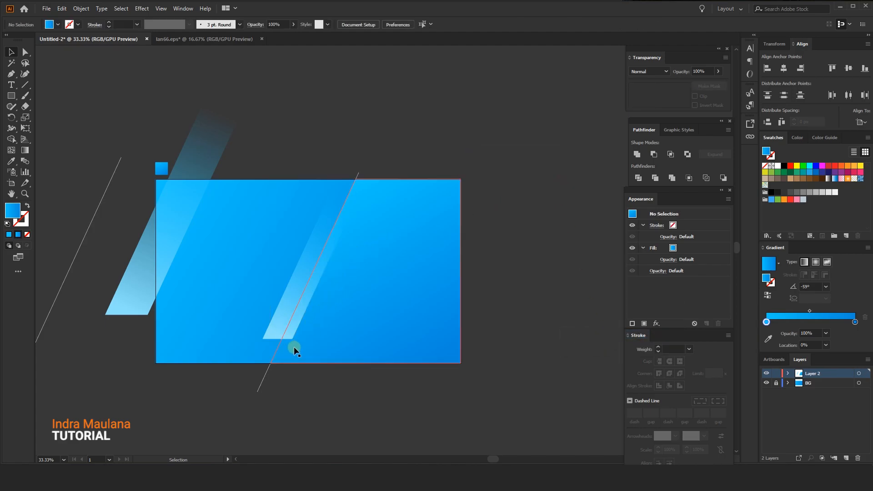
Step: Move the guide line from the artboard's middle to the empty area right of the artboard and save the document
{"action": "left_click_drag", "start_coordinate": [262, 386], "coordinate": [487, 391]}
{"action": "left_click", "coordinate": [516, 169]}
{"action": "key", "text": "ctrl+s"}
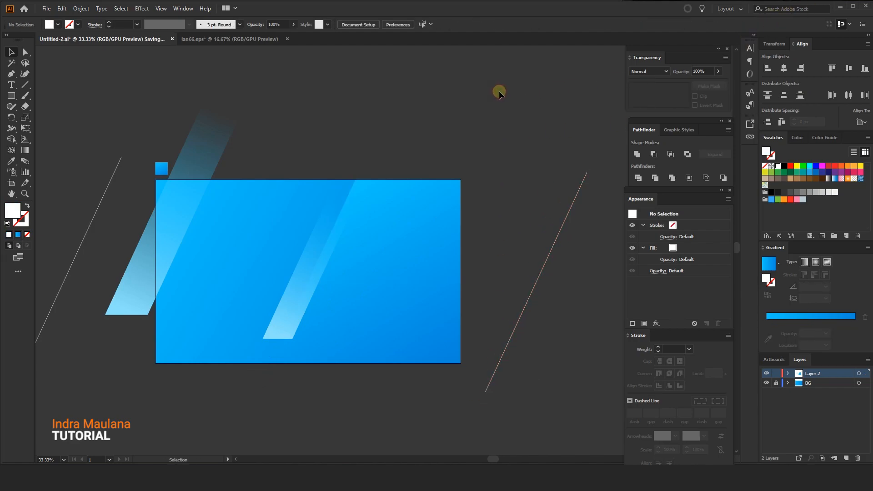
Step: Shift the central faded bar slightly to the right across the panel's slanted edge, keeping its size
{"action": "left_click_drag", "start_coordinate": [473, 126], "coordinate": [456, 121]}
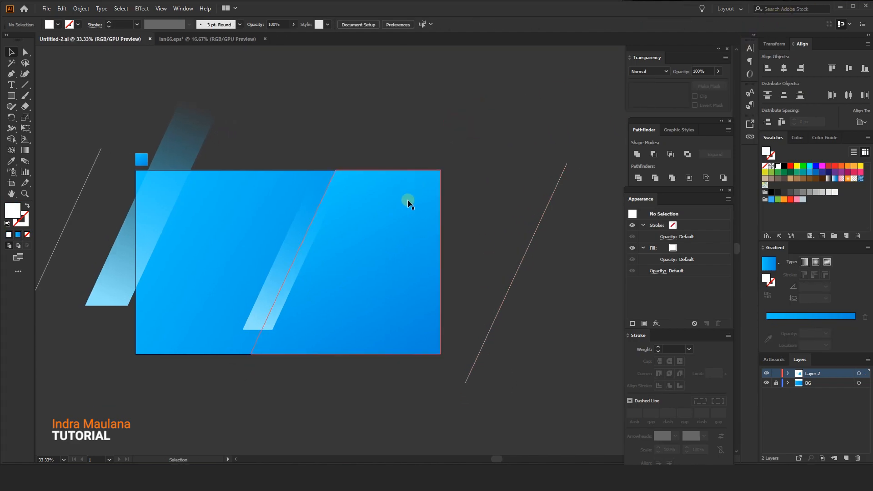
{"action": "left_click", "coordinate": [399, 227]}
{"action": "left_click", "coordinate": [434, 109]}
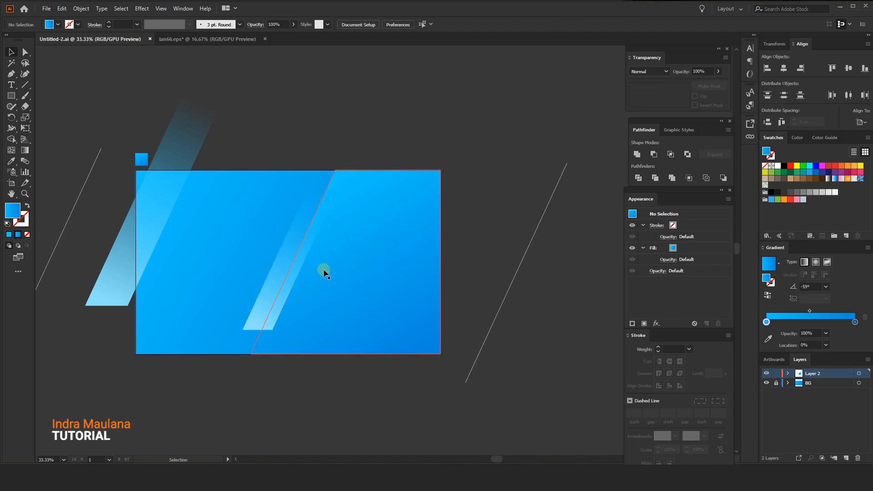
{"action": "left_click", "coordinate": [269, 295]}
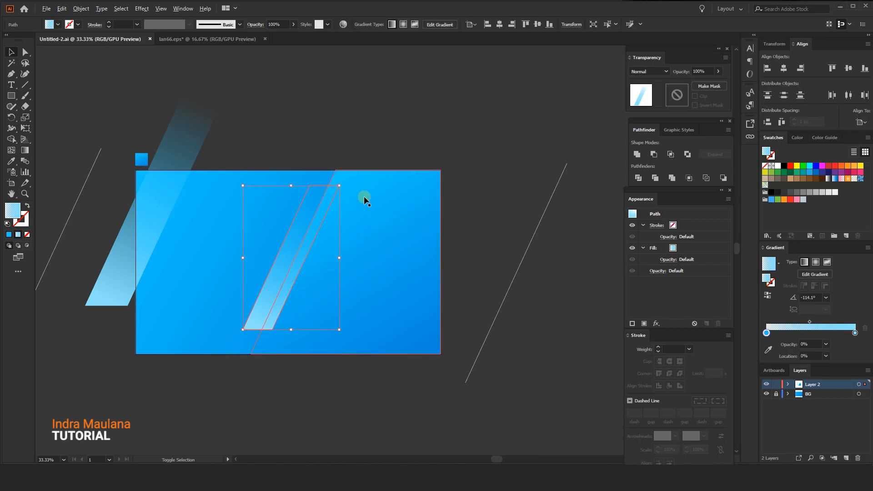
{"action": "left_click_drag", "start_coordinate": [339, 187], "coordinate": [335, 192]}
{"action": "key", "text": "a"}
{"action": "key", "text": "ctrl+z"}
{"action": "left_click_drag", "start_coordinate": [298, 239], "coordinate": [304, 240]}
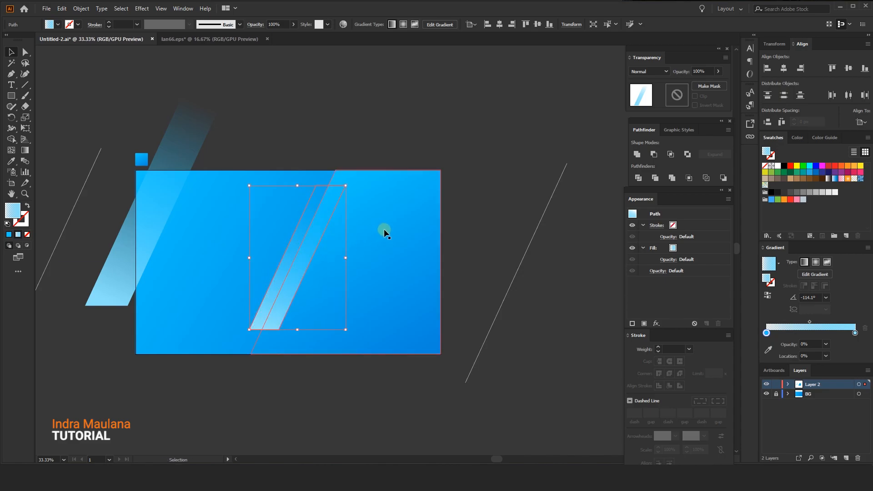
{"action": "left_click", "coordinate": [416, 131]}
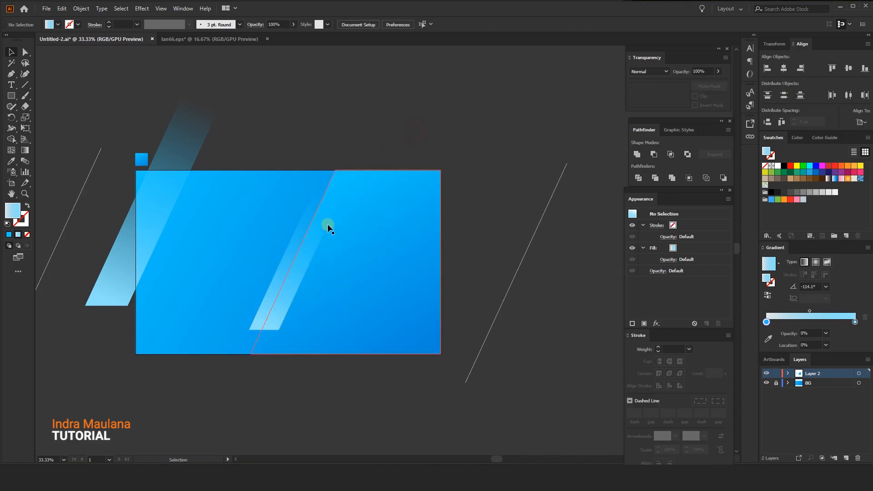
Step: Change the end stop color of the central bar's gradient to 63D7FD
{"action": "left_click", "coordinate": [266, 315]}
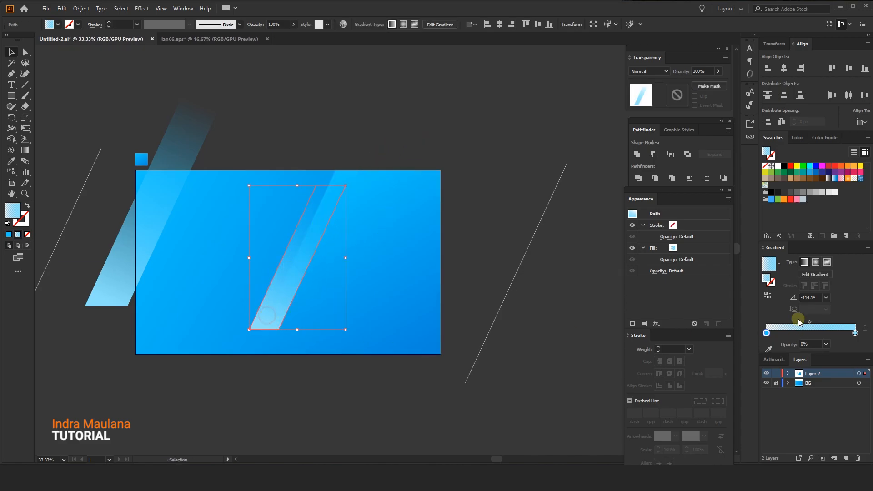
{"action": "double_click", "coordinate": [855, 333]}
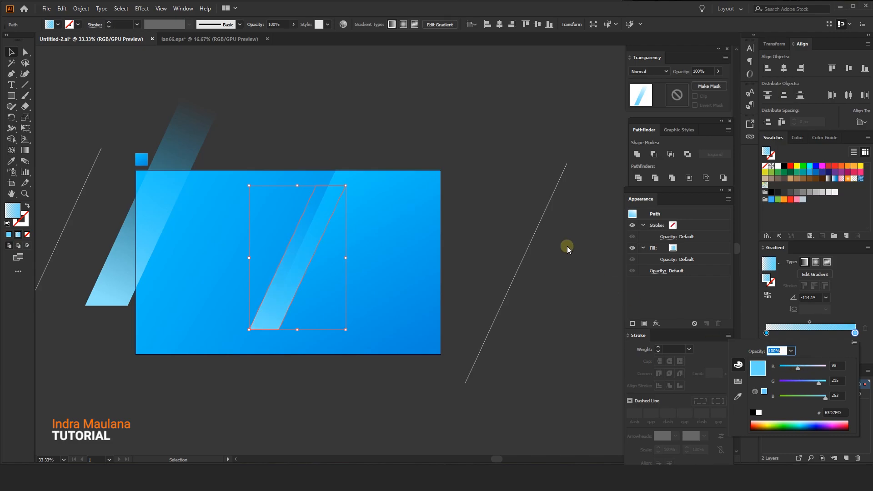
{"action": "left_click", "coordinate": [597, 272]}
{"action": "left_click", "coordinate": [431, 186]}
Step: Place a smaller copy of the left faded bar, rotated 180°, across the artboard's bottom edge
{"action": "left_click", "coordinate": [283, 258]}
{"action": "left_click", "coordinate": [265, 139]}
{"action": "left_click_drag", "start_coordinate": [229, 145], "coordinate": [256, 125]}
{"action": "left_click_drag", "start_coordinate": [160, 243], "coordinate": [264, 174]}
{"action": "left_click_drag", "start_coordinate": [292, 124], "coordinate": [166, 331]}
{"action": "left_click_drag", "start_coordinate": [229, 214], "coordinate": [252, 402]}
{"action": "left_click_drag", "start_coordinate": [298, 330], "coordinate": [266, 159]}
{"action": "left_click_drag", "start_coordinate": [284, 353], "coordinate": [248, 302]}
{"action": "scroll", "coordinate": [239, 207], "scroll_direction": "up", "scroll_amount": 3}
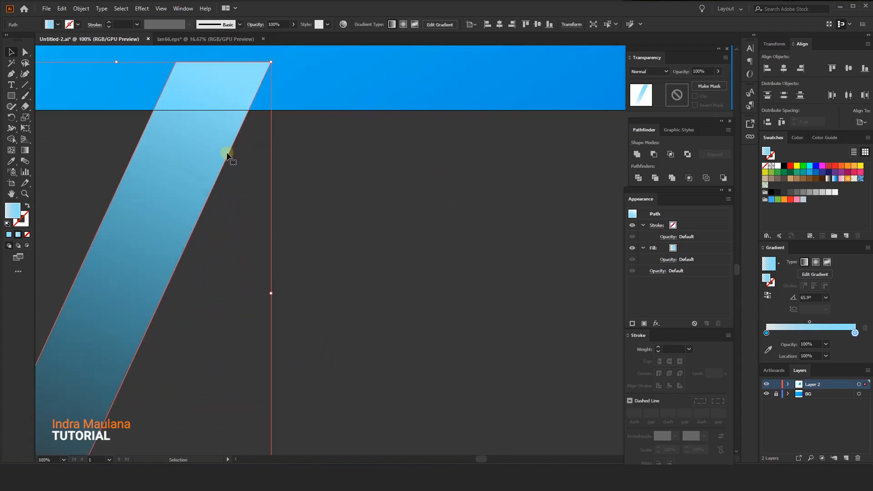
Step: Fit the rotated small bar just below the central bar's base, narrower than the central bar and extending past the artboard's bottom edge
{"action": "left_click_drag", "start_coordinate": [227, 156], "coordinate": [246, 293]}
{"action": "left_click_drag", "start_coordinate": [219, 230], "coordinate": [304, 228]}
{"action": "scroll", "coordinate": [303, 227], "scroll_direction": "down", "scroll_amount": 4}
{"action": "left_click_drag", "start_coordinate": [321, 339], "coordinate": [298, 304]}
{"action": "scroll", "coordinate": [299, 239], "scroll_direction": "up", "scroll_amount": 2}
{"action": "left_click_drag", "start_coordinate": [282, 226], "coordinate": [316, 223]}
{"action": "left_click", "coordinate": [334, 276]}
{"action": "scroll", "coordinate": [430, 347], "scroll_direction": "up", "scroll_amount": 2}
{"action": "left_click_drag", "start_coordinate": [429, 348], "coordinate": [373, 394]}
{"action": "scroll", "coordinate": [389, 371], "scroll_direction": "down", "scroll_amount": 1}
Step: Duplicate the small bar to the artboard's top edge, rotated to fade upward, and enlarge the copy
{"action": "left_click_drag", "start_coordinate": [277, 368], "coordinate": [322, 175]}
{"action": "left_click_drag", "start_coordinate": [337, 144], "coordinate": [291, 200]}
{"action": "left_click_drag", "start_coordinate": [323, 141], "coordinate": [380, 78]}
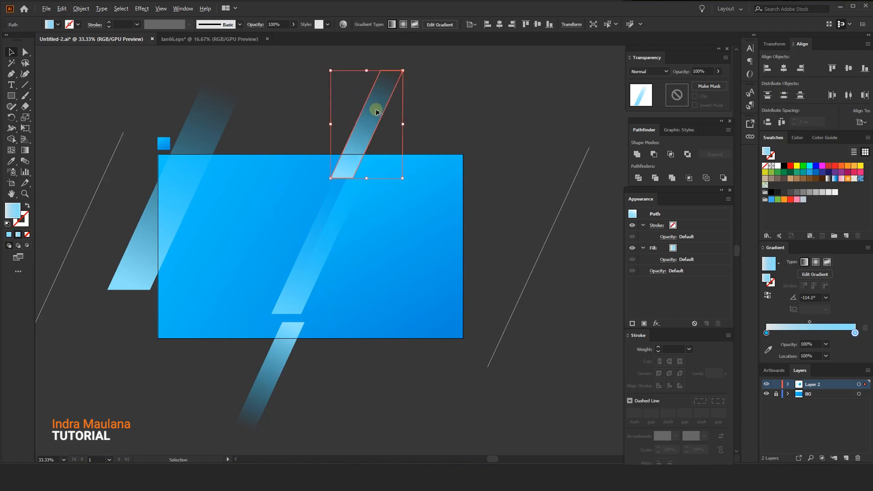
{"action": "scroll", "coordinate": [380, 111], "scroll_direction": "up", "scroll_amount": 1}
{"action": "left_click_drag", "start_coordinate": [416, 212], "coordinate": [488, 320]}
{"action": "left_click_drag", "start_coordinate": [380, 211], "coordinate": [359, 145]}
{"action": "scroll", "coordinate": [357, 144], "scroll_direction": "down", "scroll_amount": 1}
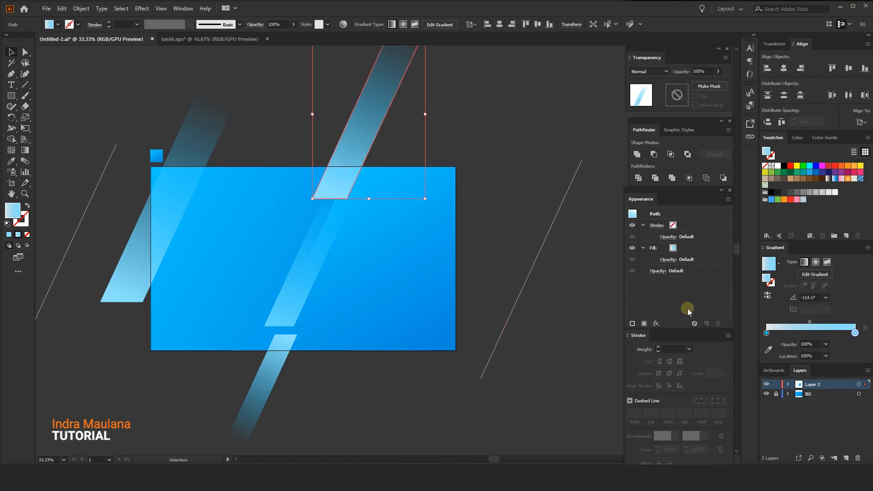
Step: Set the transparent stop of the top bar's gradient to 100% opacity and reverse the gradient
{"action": "left_click", "coordinate": [826, 344]}
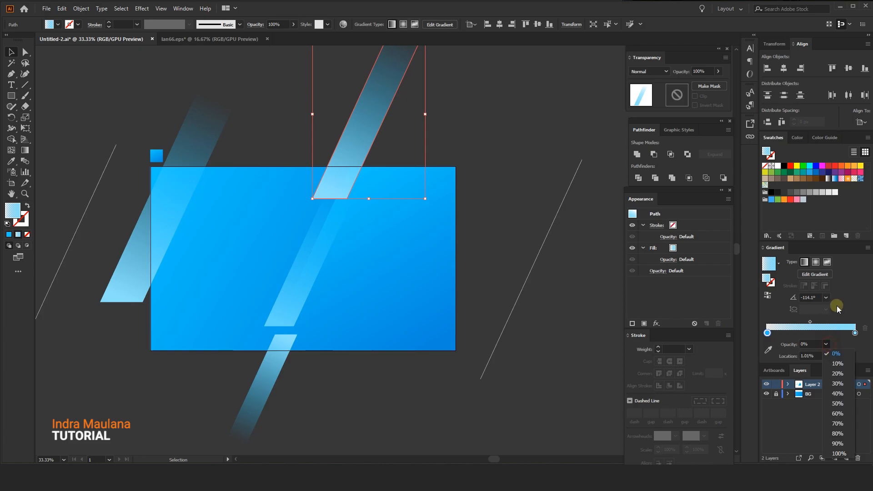
{"action": "left_click", "coordinate": [838, 453]}
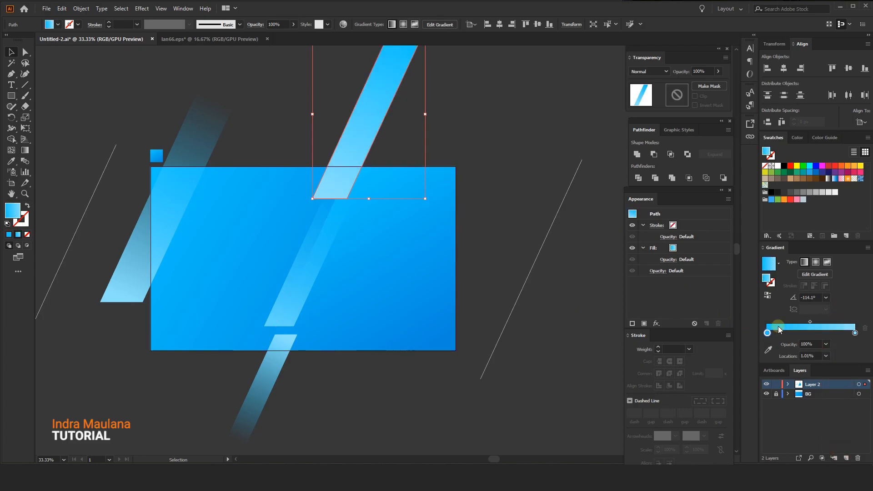
{"action": "left_click", "coordinate": [768, 296]}
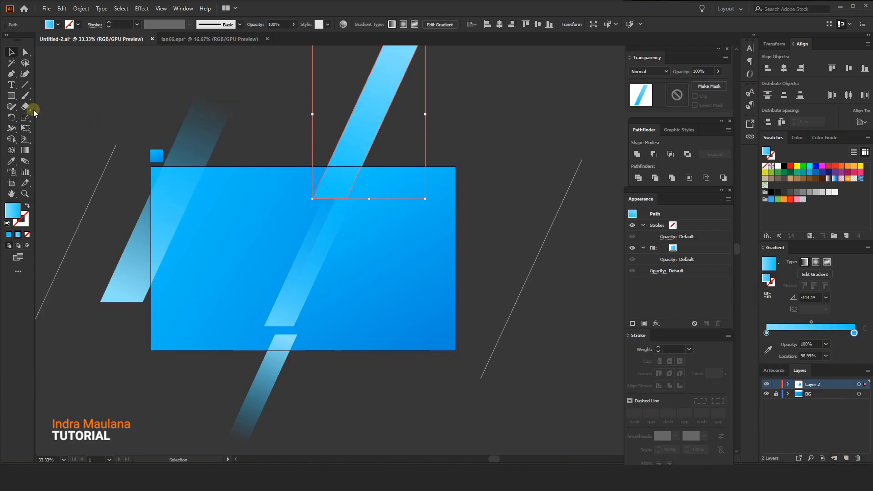
Step: Redraw the top bar's gradient as a short transition along its lower end, blending into the background blue
{"action": "left_click", "coordinate": [24, 151]}
{"action": "mouse_move", "coordinate": [322, 187]}
{"action": "left_mouse_down"}
{"action": "mouse_move", "coordinate": [348, 146]}
{"action": "mouse_move", "coordinate": [337, 192]}
{"action": "left_mouse_up"}
{"action": "mouse_move", "coordinate": [353, 158]}
{"action": "left_mouse_down"}
{"action": "mouse_move", "coordinate": [338, 207]}
{"action": "mouse_move", "coordinate": [324, 198]}
{"action": "left_mouse_up"}
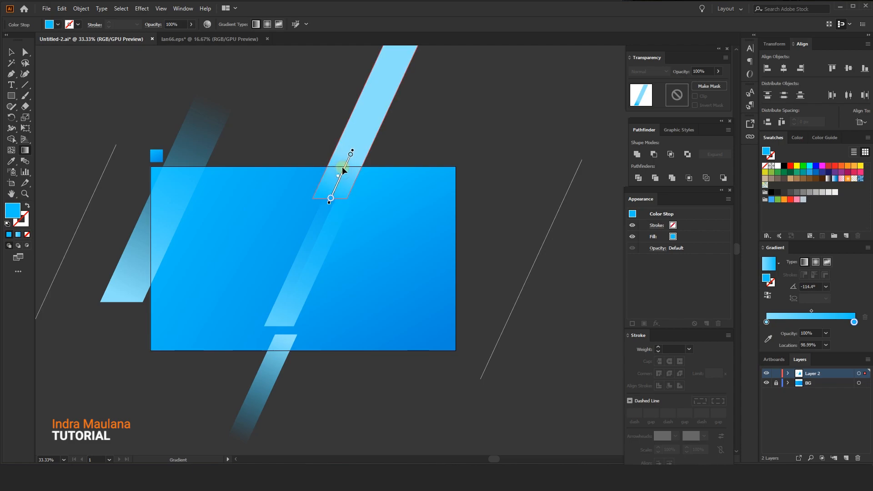
{"action": "left_click", "coordinate": [11, 52]}
{"action": "left_click", "coordinate": [276, 135]}
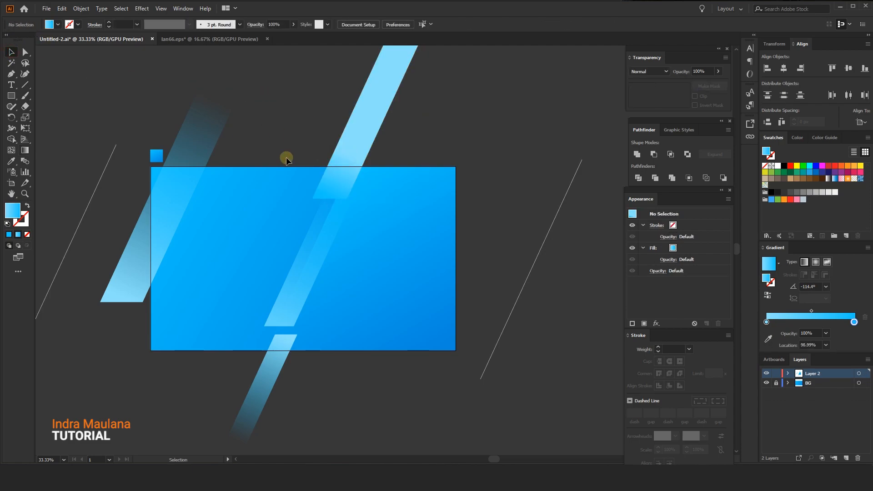
Step: Duplicate the left faded bar onto the right part of the artboard and scale the copy down to overlap the top edge
{"action": "left_click", "coordinate": [285, 314]}
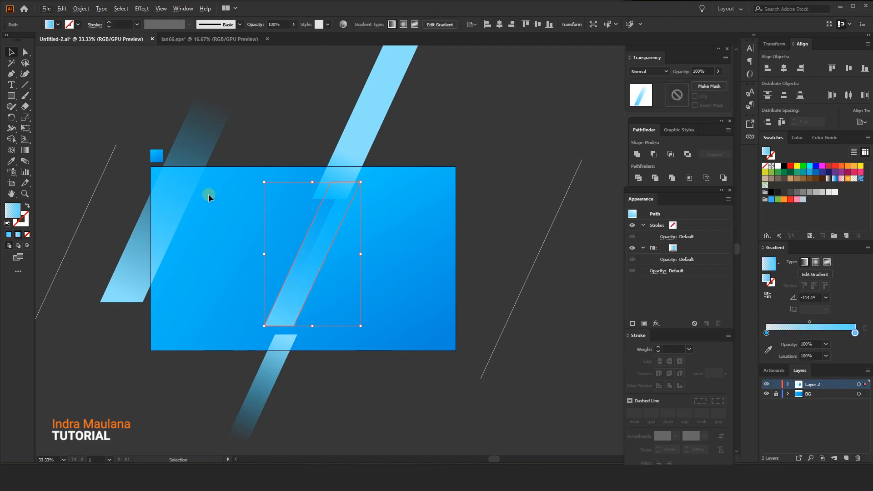
{"action": "left_click", "coordinate": [193, 178]}
{"action": "left_click_drag", "start_coordinate": [191, 200], "coordinate": [388, 224]}
{"action": "left_click_drag", "start_coordinate": [447, 121], "coordinate": [461, 152]}
{"action": "left_click", "coordinate": [460, 152]}
{"action": "left_click_drag", "start_coordinate": [392, 222], "coordinate": [407, 185]}
{"action": "left_click_drag", "start_coordinate": [448, 120], "coordinate": [437, 134]}
{"action": "left_click", "coordinate": [473, 142]}
{"action": "left_click_drag", "start_coordinate": [472, 187], "coordinate": [449, 170]}
Step: Duplicate the right faded bar slightly up and to the right, and reverse the copy's gradient
{"action": "left_click_drag", "start_coordinate": [368, 211], "coordinate": [396, 186]}
{"action": "left_click", "coordinate": [767, 295]}
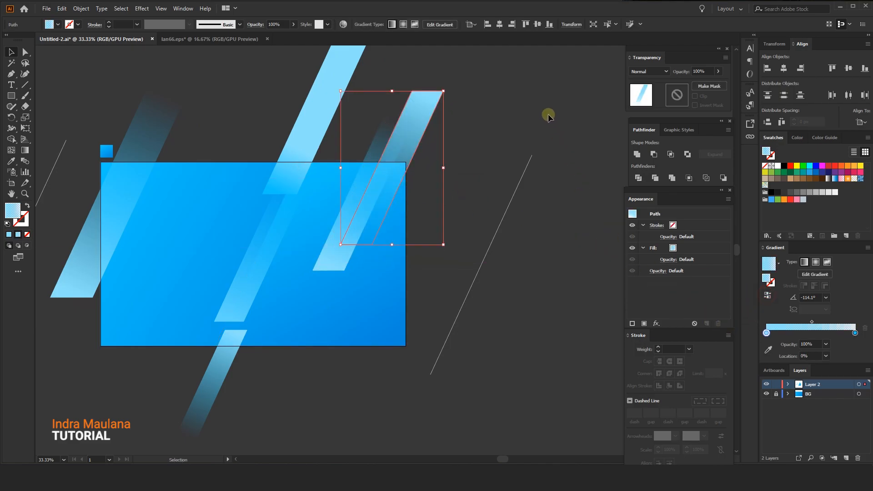
{"action": "left_click", "coordinate": [537, 117]}
Step: Place a copy of the reversed-gradient bar across the artboard's bottom edge near its lower-right corner
{"action": "left_click_drag", "start_coordinate": [469, 146], "coordinate": [375, 266]}
{"action": "left_click", "coordinate": [454, 189]}
{"action": "left_click_drag", "start_coordinate": [452, 187], "coordinate": [455, 187]}
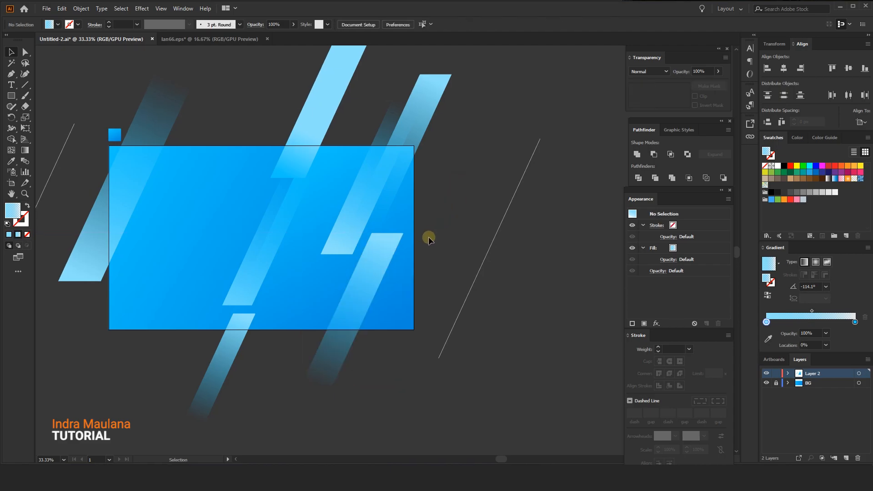
Step: Set the opacity of all six slanted bars except the central one to 40%
{"action": "left_click", "coordinate": [350, 313]}
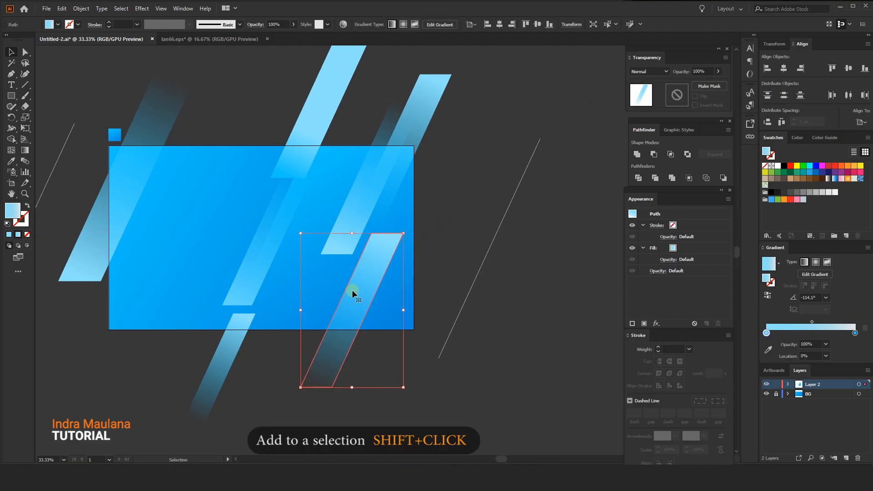
{"action": "left_click", "coordinate": [348, 214], "text": "shift"}
{"action": "left_click", "coordinate": [429, 111], "text": "shift"}
{"action": "left_click", "coordinate": [331, 89], "text": "shift"}
{"action": "left_click", "coordinate": [213, 353], "text": "shift"}
{"action": "left_click", "coordinate": [87, 239], "text": "shift"}
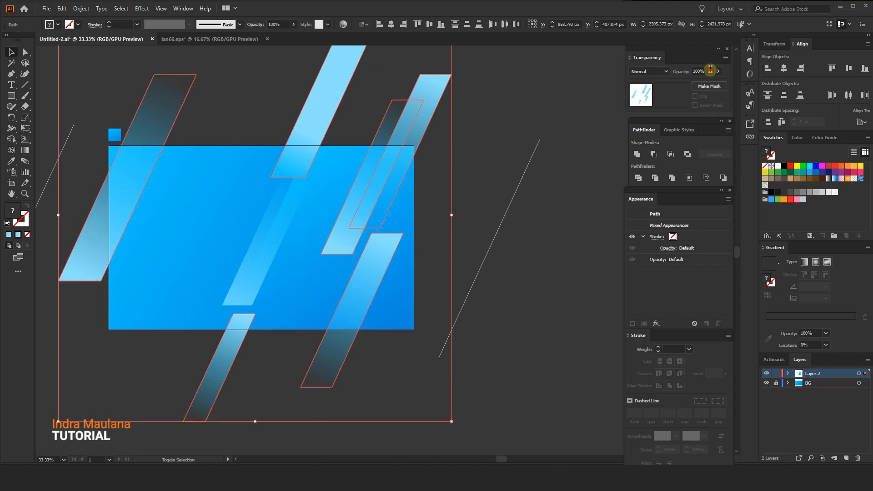
{"action": "type", "text": "40"}
{"action": "key", "text": "Return"}
{"action": "left_click", "coordinate": [479, 132]}
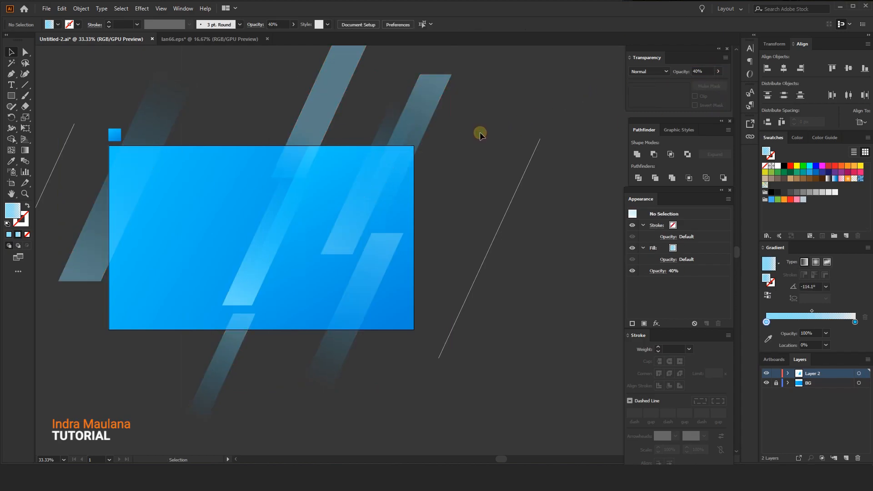
Step: Set the opacity of the large bar at the artboard's top edge to 100%
{"action": "left_click", "coordinate": [327, 110]}
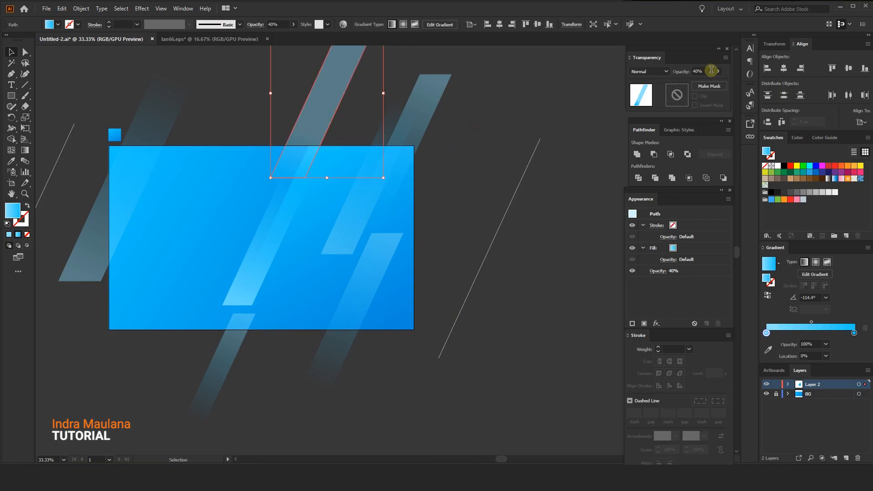
{"action": "type", "text": "100"}
{"action": "key", "text": "Return"}
{"action": "left_click", "coordinate": [473, 130]}
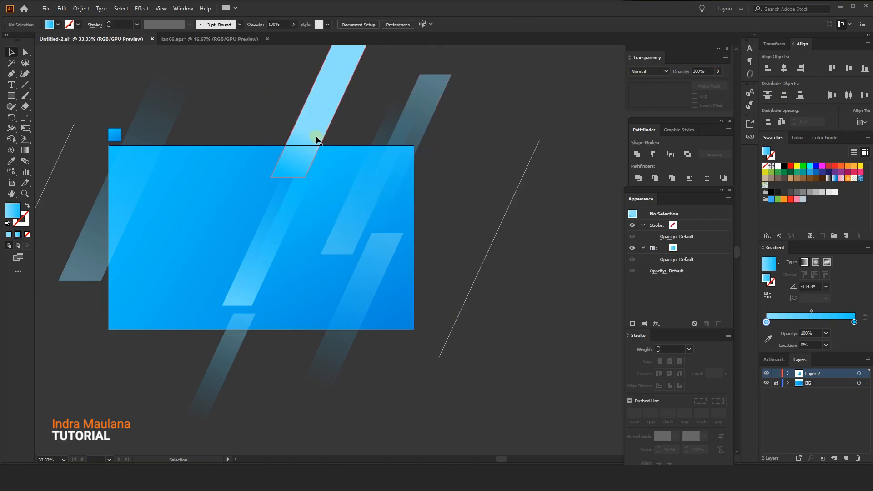
Step: Copy the top bar's appearance onto the small bar at the artboard's bottom edge with the Eyedropper and reverse its gradient
{"action": "left_click_drag", "start_coordinate": [314, 135], "coordinate": [204, 402]}
{"action": "key", "text": "ctrl+z"}
{"action": "left_click", "coordinate": [247, 393]}
{"action": "left_click", "coordinate": [230, 351]}
{"action": "left_click", "coordinate": [12, 161]}
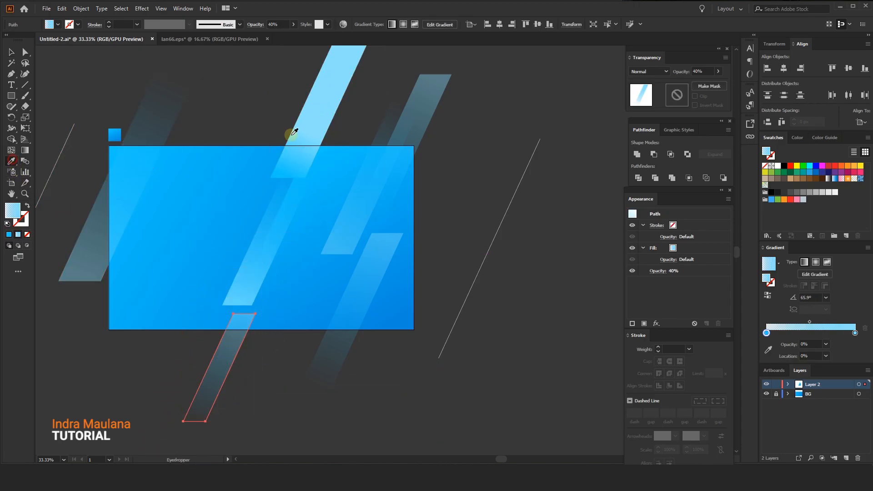
{"action": "left_click", "coordinate": [306, 124]}
{"action": "left_click", "coordinate": [13, 49]}
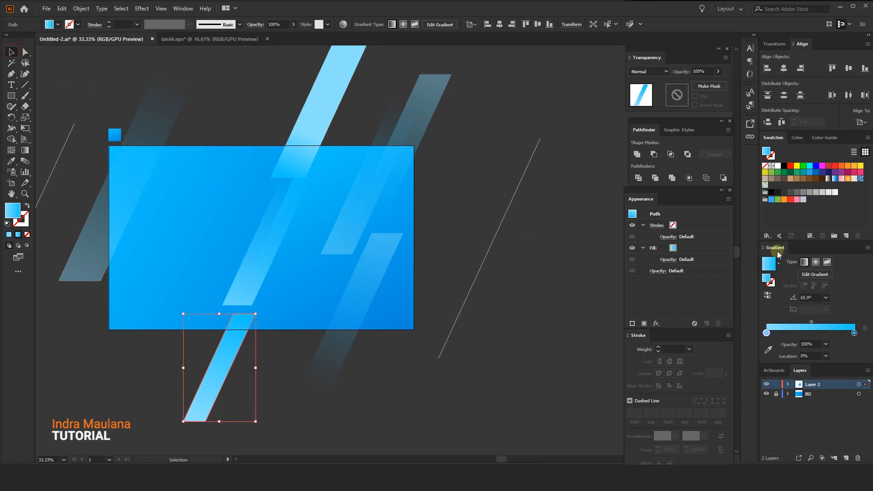
{"action": "left_click", "coordinate": [767, 294]}
{"action": "left_click", "coordinate": [278, 398]}
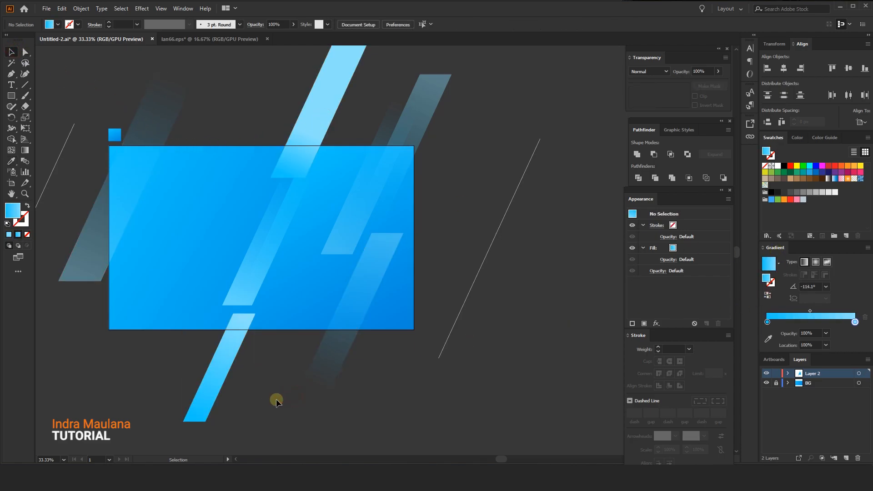
Step: Redraw the slanted panel's blue gradient steeply downward with the Gradient tool, at an angle of about -77.4°
{"action": "left_click_drag", "start_coordinate": [283, 399], "coordinate": [274, 400]}
{"action": "left_click", "coordinate": [290, 302]}
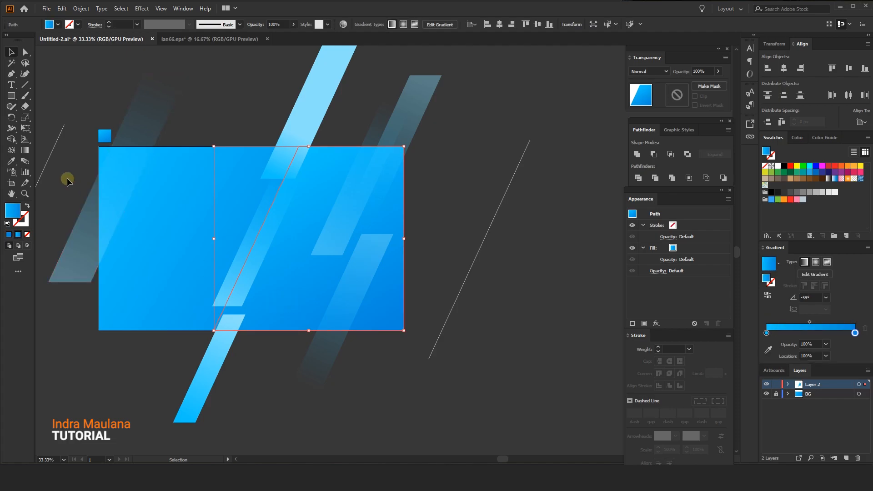
{"action": "left_click", "coordinate": [24, 151]}
{"action": "left_click_drag", "start_coordinate": [318, 165], "coordinate": [285, 354]}
{"action": "left_click_drag", "start_coordinate": [291, 207], "coordinate": [329, 415]}
{"action": "mouse_move", "coordinate": [290, 147]}
{"action": "left_mouse_down"}
{"action": "mouse_move", "coordinate": [300, 150]}
{"action": "mouse_move", "coordinate": [354, 393]}
{"action": "left_mouse_up"}
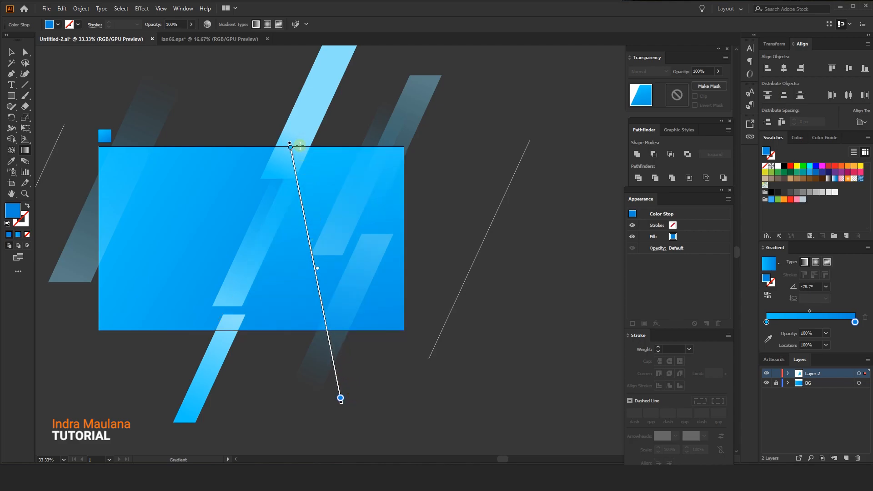
{"action": "left_click_drag", "start_coordinate": [290, 147], "coordinate": [304, 206]}
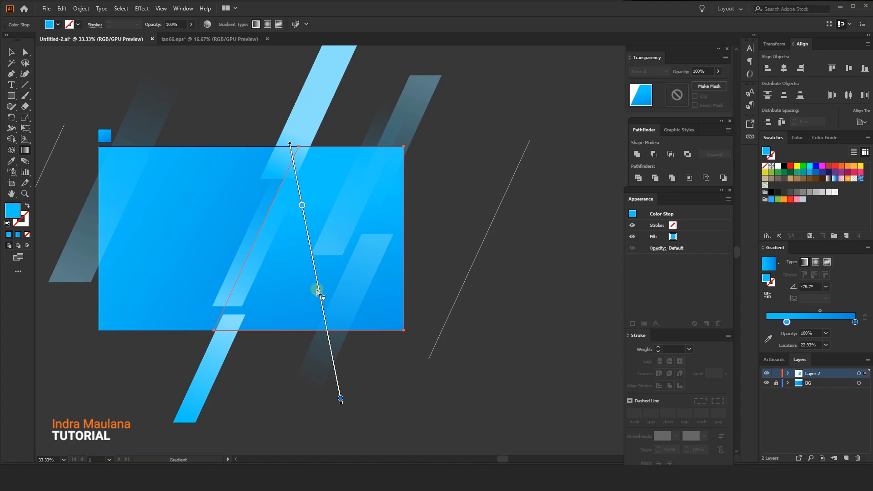
{"action": "left_click_drag", "start_coordinate": [283, 189], "coordinate": [347, 306]}
{"action": "mouse_move", "coordinate": [294, 148]}
{"action": "left_mouse_down"}
{"action": "mouse_move", "coordinate": [312, 322]}
{"action": "mouse_move", "coordinate": [323, 328]}
{"action": "left_mouse_up"}
{"action": "mouse_move", "coordinate": [300, 194]}
{"action": "left_mouse_down"}
{"action": "mouse_move", "coordinate": [297, 149]}
{"action": "mouse_move", "coordinate": [346, 252]}
{"action": "mouse_move", "coordinate": [349, 340]}
{"action": "left_mouse_up"}
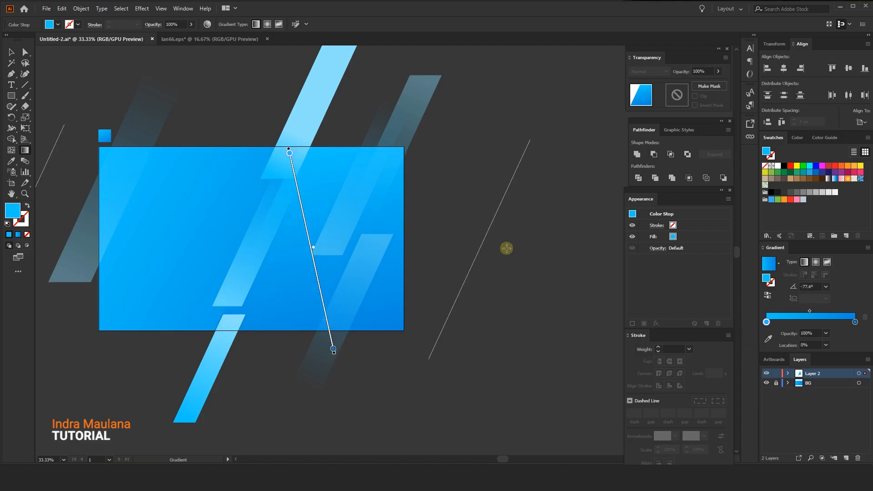
Step: Try the large top bar's light-blue gradient on the slanted panel with the Eyedropper
{"action": "double_click", "coordinate": [766, 322]}
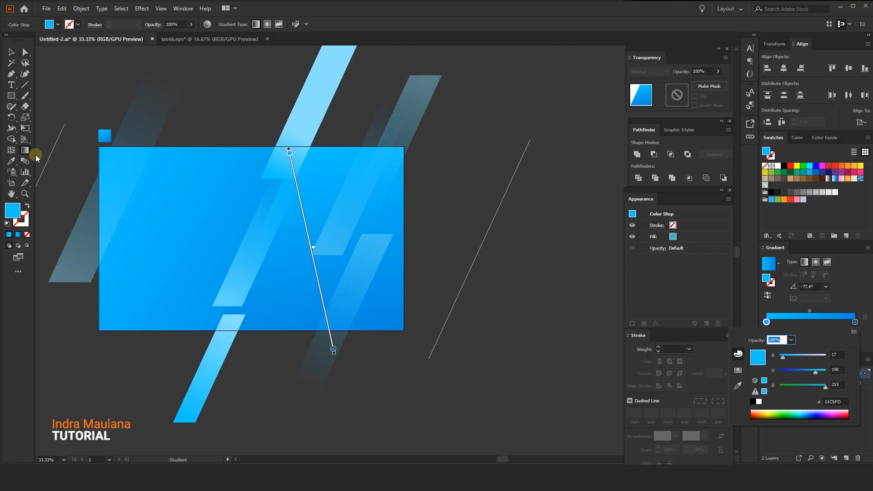
{"action": "left_click", "coordinate": [11, 161]}
{"action": "left_click", "coordinate": [302, 108]}
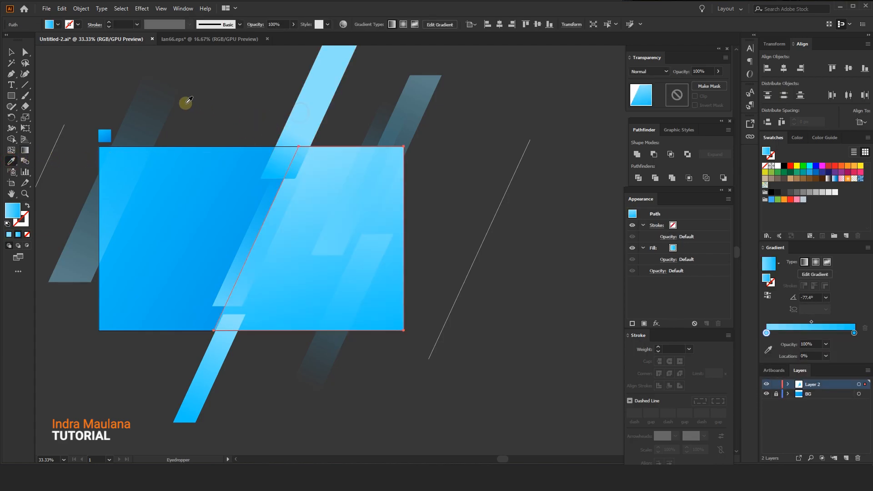
{"action": "left_click", "coordinate": [13, 53]}
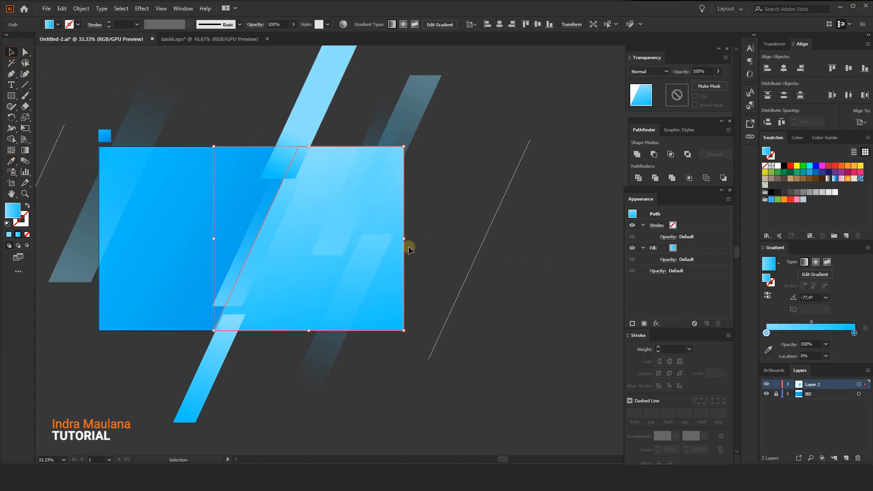
Step: Copy the upper-right fading bar's 40% opacity appearance onto the slanted panel and redraw its gradient diagonally at about -63.4°
{"action": "left_click", "coordinate": [11, 160]}
{"action": "left_click", "coordinate": [405, 107]}
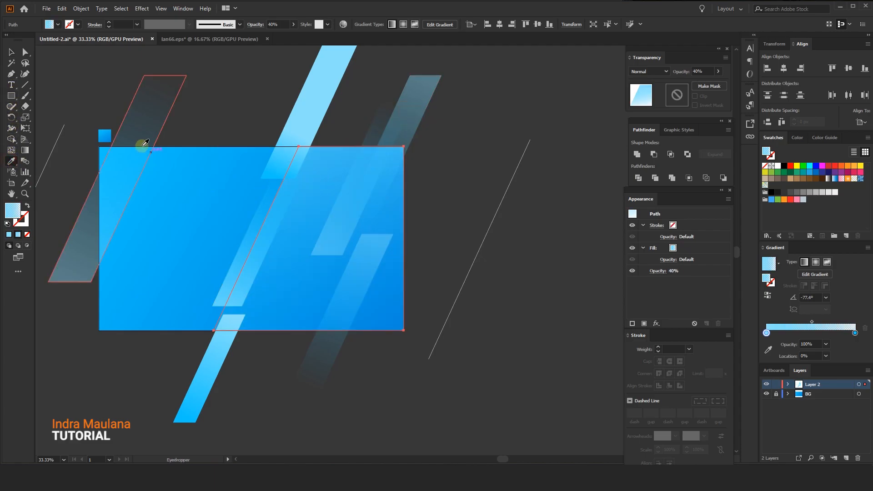
{"action": "left_click", "coordinate": [26, 151]}
{"action": "mouse_move", "coordinate": [297, 166]}
{"action": "left_mouse_down"}
{"action": "mouse_move", "coordinate": [374, 290]}
{"action": "mouse_move", "coordinate": [366, 290]}
{"action": "left_mouse_up"}
{"action": "left_click_drag", "start_coordinate": [306, 183], "coordinate": [367, 305]}
{"action": "mouse_move", "coordinate": [358, 274]}
{"action": "left_mouse_down"}
{"action": "mouse_move", "coordinate": [313, 169]}
{"action": "mouse_move", "coordinate": [339, 311]}
{"action": "left_mouse_up"}
{"action": "mouse_move", "coordinate": [285, 191]}
{"action": "left_mouse_down"}
{"action": "mouse_move", "coordinate": [335, 234]}
{"action": "mouse_move", "coordinate": [409, 370]}
{"action": "mouse_move", "coordinate": [382, 385]}
{"action": "left_mouse_up"}
{"action": "left_click_drag", "start_coordinate": [336, 290], "coordinate": [351, 323]}
{"action": "left_click_drag", "start_coordinate": [324, 271], "coordinate": [332, 285]}
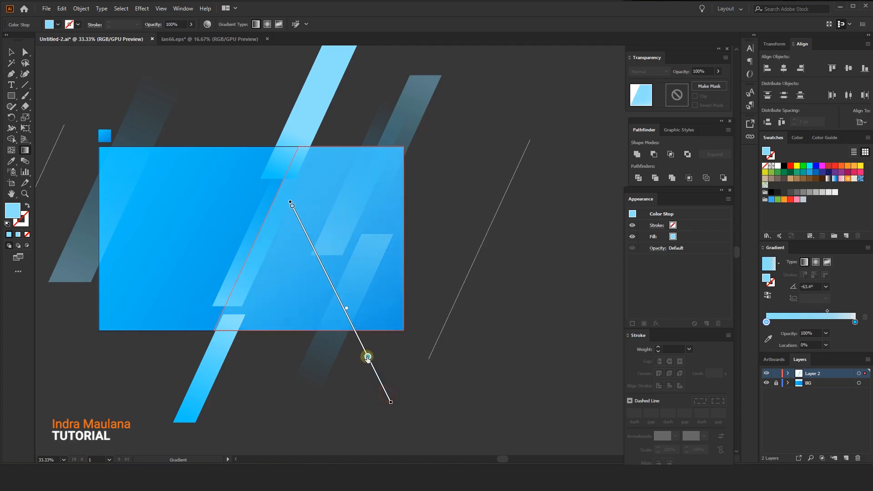
{"action": "left_click", "coordinate": [368, 357]}
{"action": "left_click", "coordinate": [294, 209]}
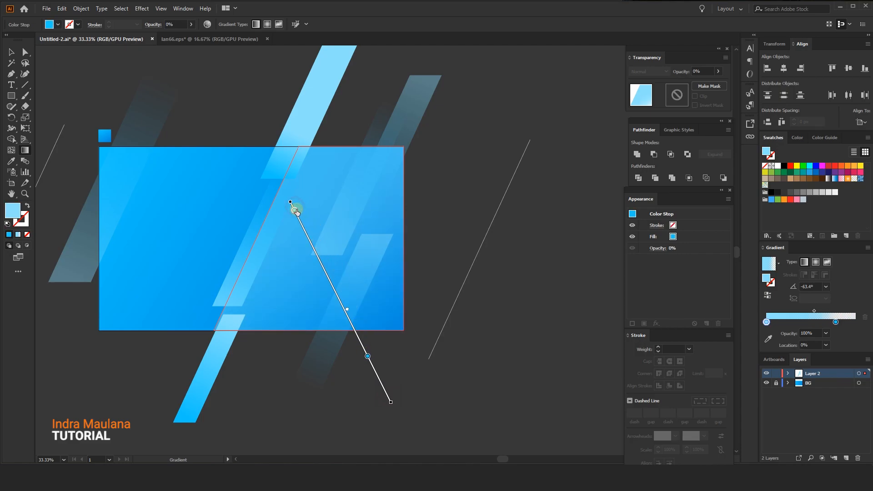
{"action": "left_click", "coordinate": [12, 52]}
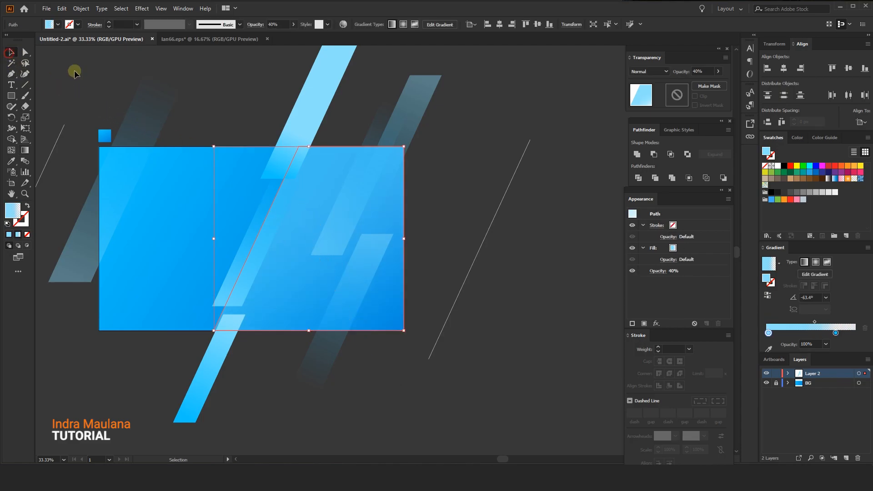
{"action": "left_click", "coordinate": [285, 110]}
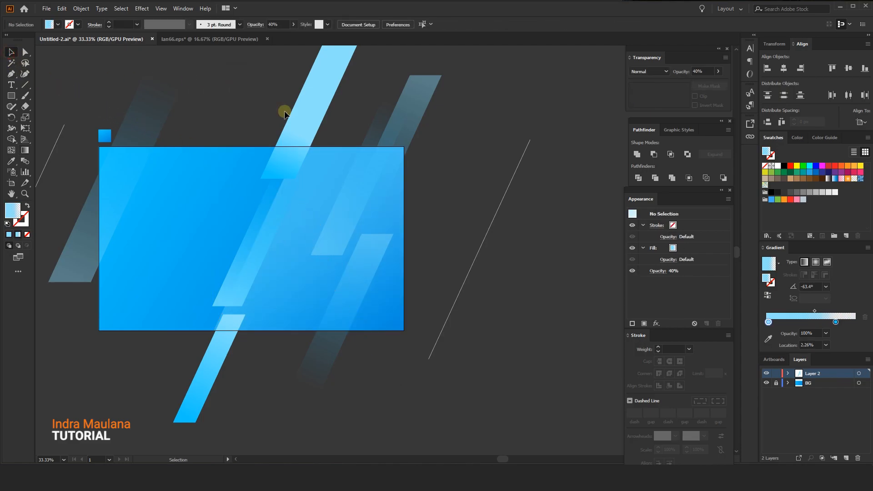
Step: Place a copy of the lower-right fading bar in the artboard's left half and enlarge it to about the artboard's height
{"action": "left_click", "coordinate": [364, 272]}
{"action": "left_click_drag", "start_coordinate": [362, 283], "coordinate": [194, 201]}
{"action": "left_click_drag", "start_coordinate": [225, 145], "coordinate": [156, 181]}
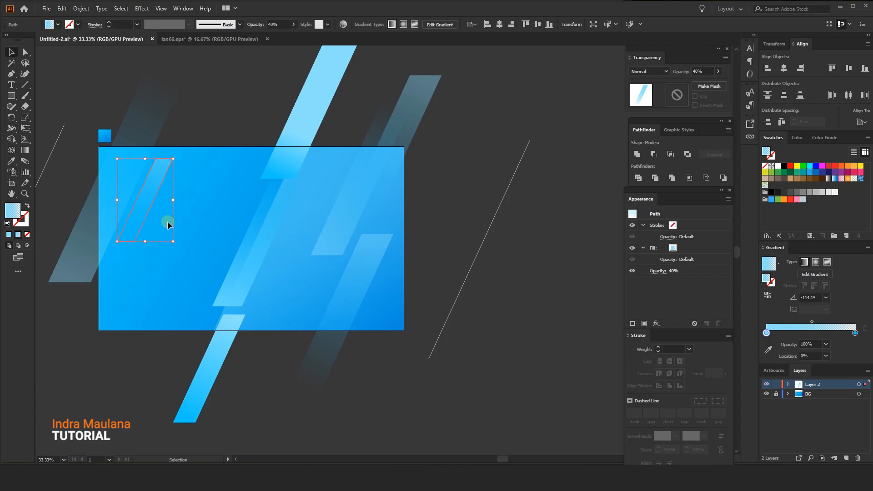
{"action": "left_click_drag", "start_coordinate": [173, 241], "coordinate": [240, 343]}
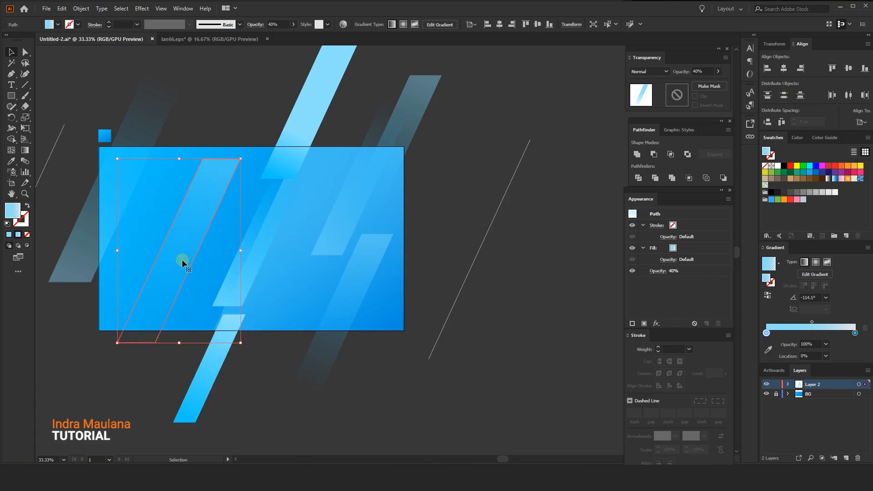
{"action": "left_click_drag", "start_coordinate": [168, 236], "coordinate": [166, 237]}
Step: Erase the enlarged bar's lower and upper ends straight across and move the remaining piece toward the artboard's upper-left corner
{"action": "left_click", "coordinate": [25, 107]}
{"action": "mouse_move", "coordinate": [197, 373]}
{"action": "left_mouse_down"}
{"action": "mouse_move", "coordinate": [66, 236]}
{"action": "mouse_move", "coordinate": [76, 234]}
{"action": "left_mouse_up"}
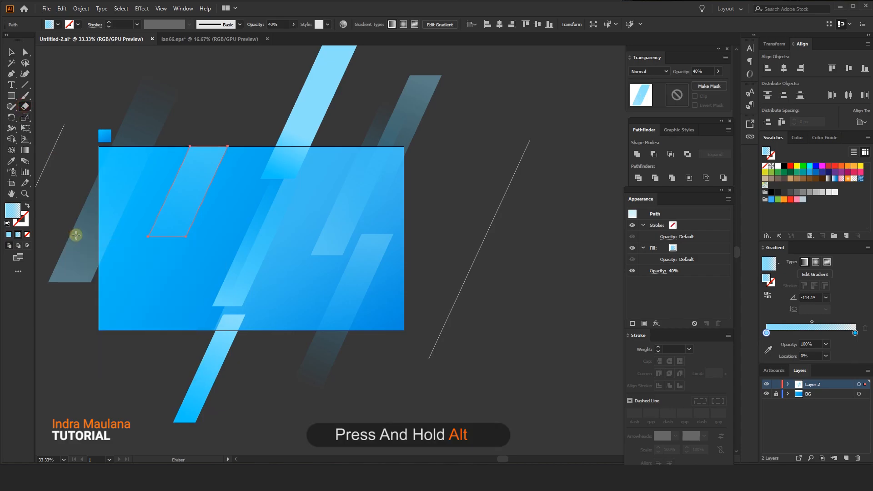
{"action": "left_click_drag", "start_coordinate": [163, 123], "coordinate": [247, 153]}
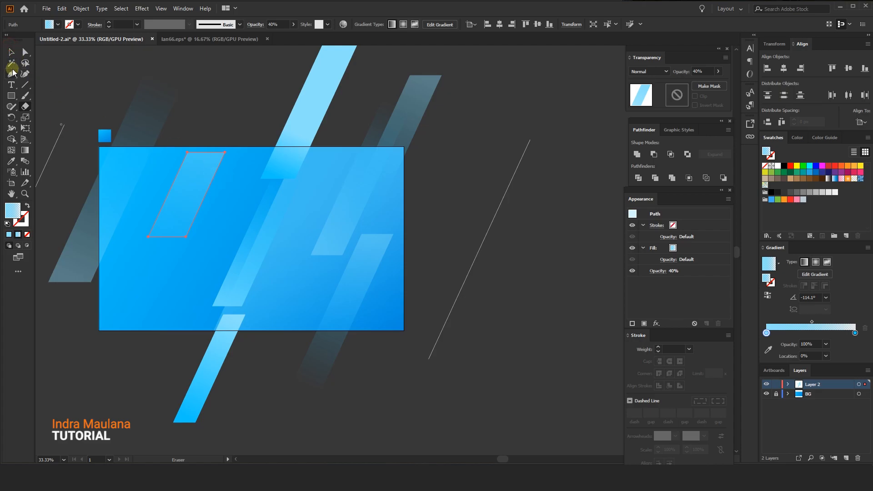
{"action": "left_click_drag", "start_coordinate": [177, 200], "coordinate": [165, 205]}
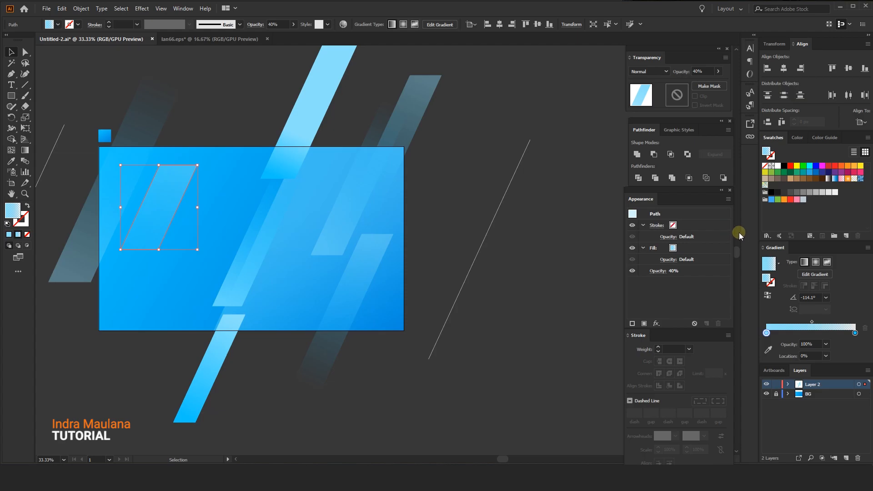
Step: Reverse the trimmed bar's gradient and redraw it along the bar at an angle of about -111.7°
{"action": "left_click", "coordinate": [768, 298]}
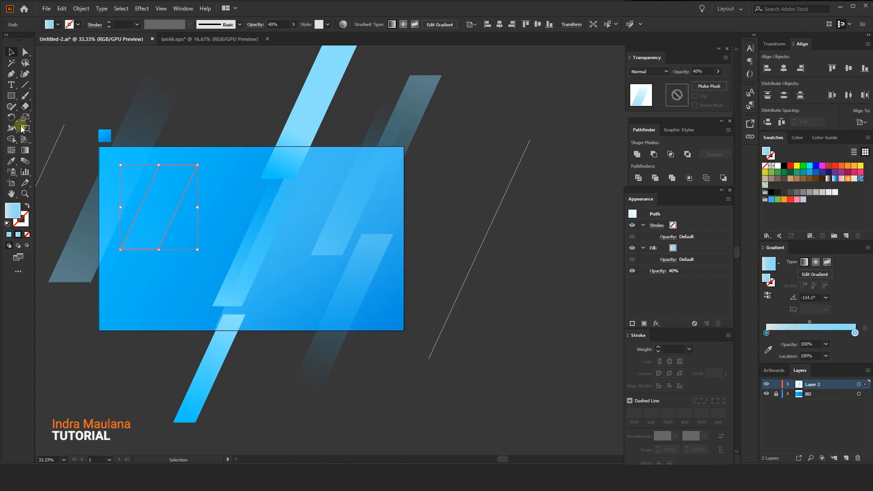
{"action": "key", "text": "g"}
{"action": "mouse_move", "coordinate": [141, 228]}
{"action": "left_mouse_down"}
{"action": "mouse_move", "coordinate": [189, 156]}
{"action": "mouse_move", "coordinate": [138, 253]}
{"action": "left_mouse_up"}
{"action": "mouse_move", "coordinate": [208, 160]}
{"action": "left_mouse_down"}
{"action": "mouse_move", "coordinate": [157, 234]}
{"action": "mouse_move", "coordinate": [154, 254]}
{"action": "left_mouse_up"}
{"action": "left_click_drag", "start_coordinate": [177, 165], "coordinate": [136, 252]}
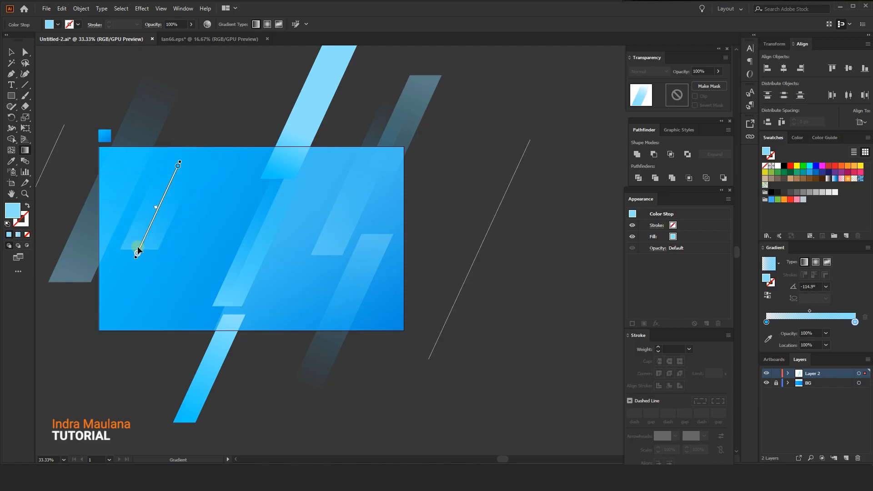
{"action": "left_click_drag", "start_coordinate": [170, 157], "coordinate": [147, 239]}
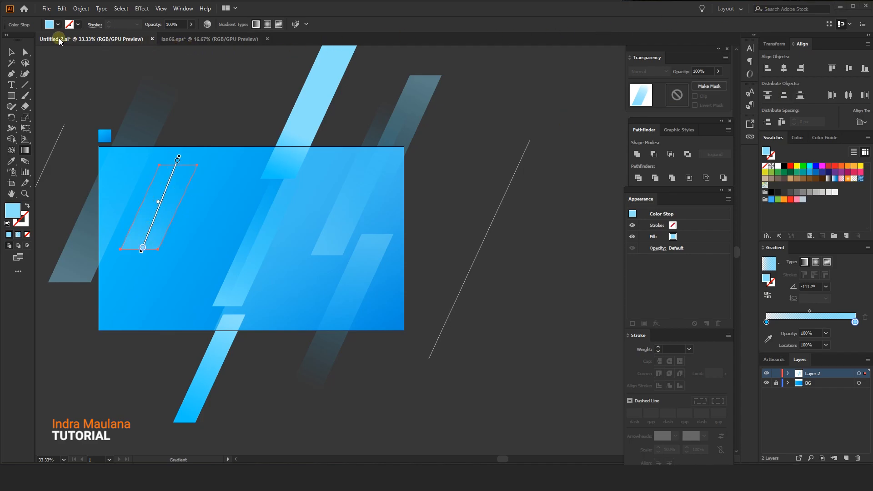
Step: Duplicate the trimmed bar below itself and erase everything but a short strip at the copy's upper end
{"action": "left_click", "coordinate": [12, 52]}
{"action": "left_click_drag", "start_coordinate": [156, 218], "coordinate": [174, 295]}
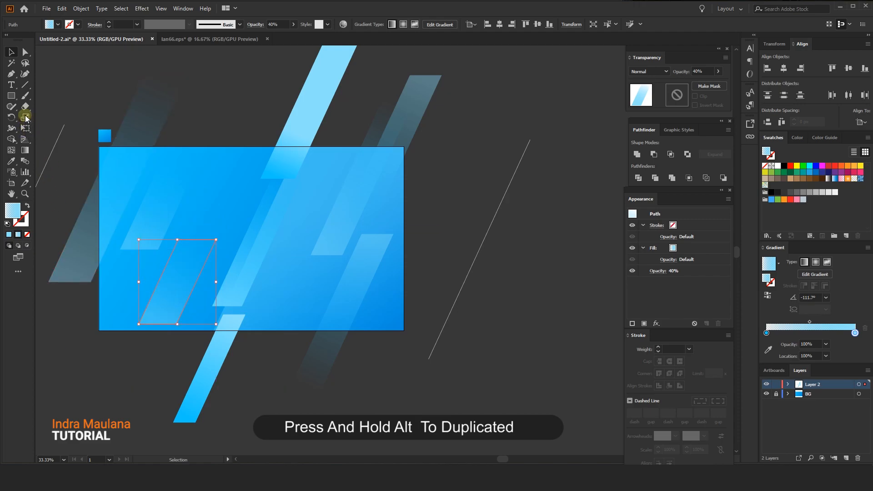
{"action": "mouse_move", "coordinate": [226, 360]}
{"action": "left_mouse_down"}
{"action": "mouse_move", "coordinate": [137, 281]}
{"action": "mouse_move", "coordinate": [120, 251]}
{"action": "mouse_move", "coordinate": [111, 254]}
{"action": "left_mouse_up"}
Step: Enlarge the short strip into a wide parallelogram and position it across the lower middle of the artboard
{"action": "left_click", "coordinate": [12, 52]}
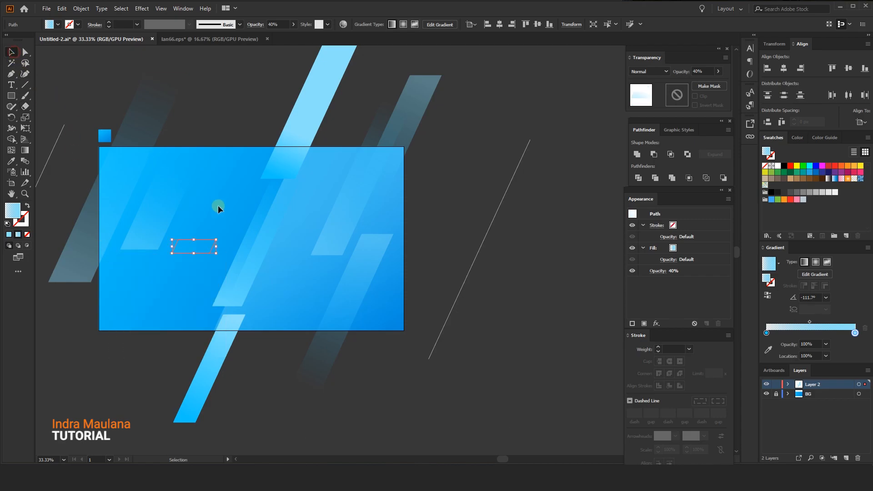
{"action": "left_click_drag", "start_coordinate": [216, 253], "coordinate": [313, 317]}
{"action": "left_click_drag", "start_coordinate": [200, 267], "coordinate": [184, 271]}
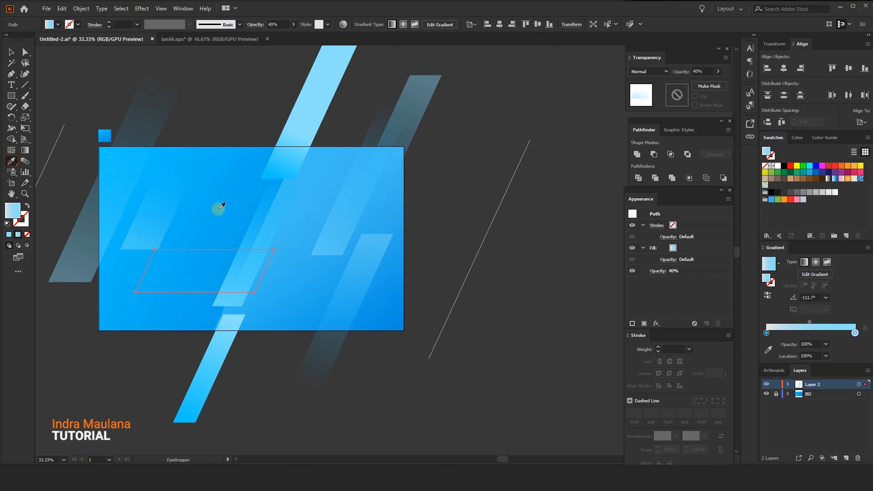
Step: Give the parallelogram the solid blue gradient, reversed, with an extra light-blue stop at 15.58% and the end stop at 0% opacity
{"action": "left_click", "coordinate": [169, 200]}
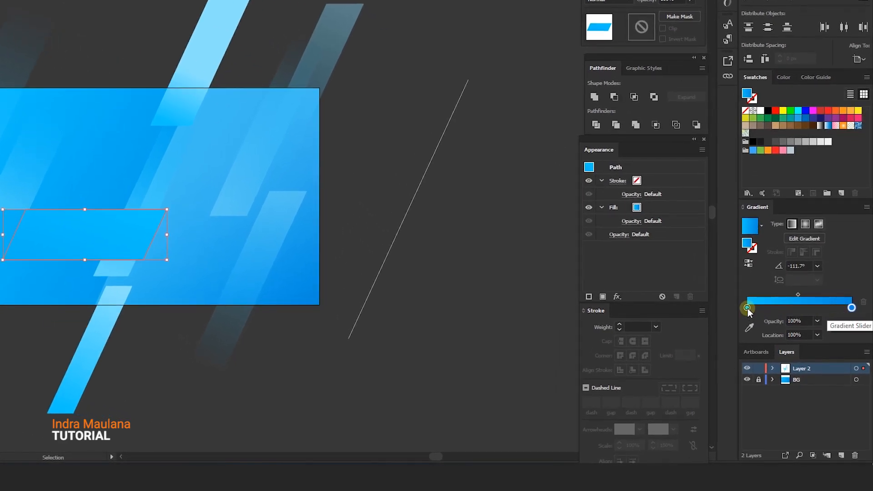
{"action": "left_click", "coordinate": [749, 264]}
{"action": "left_click_drag", "start_coordinate": [852, 308], "coordinate": [763, 308]}
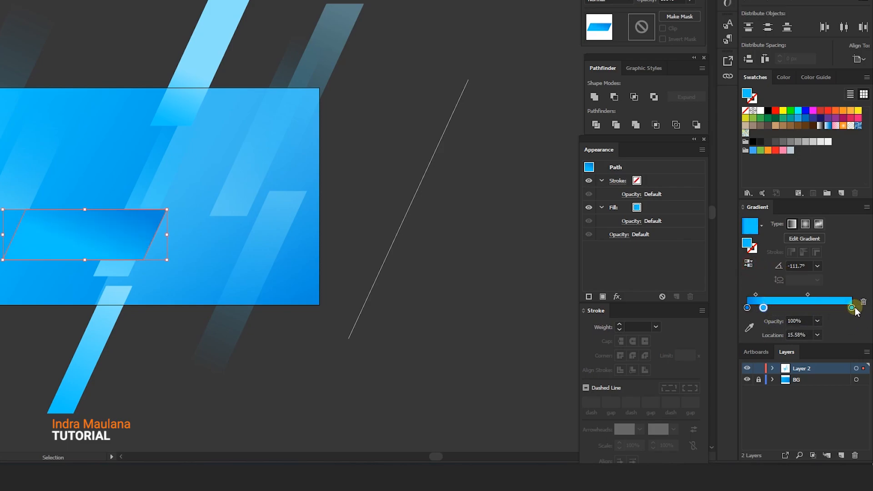
{"action": "left_click", "coordinate": [815, 320]}
{"action": "left_click", "coordinate": [820, 335]}
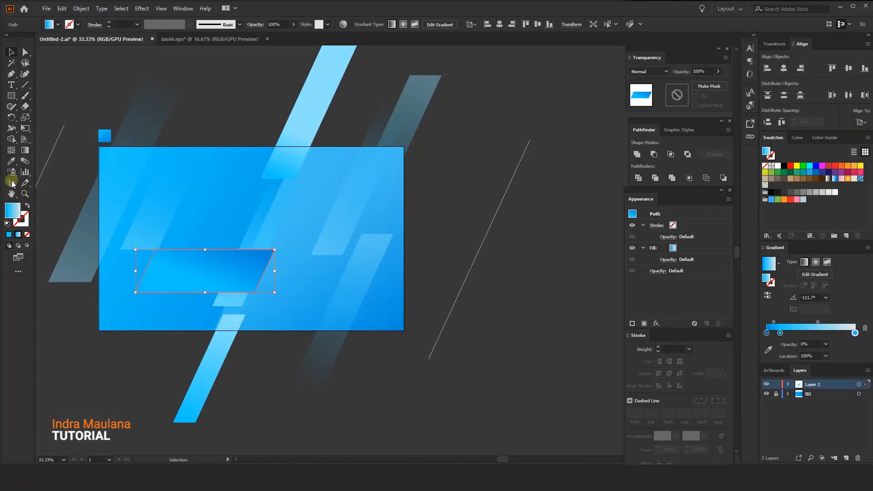
Step: Redraw the parallelogram's gradient at about 157.3° so it fades toward its left side, with the transparent stop at 65.43%
{"action": "left_click", "coordinate": [25, 153]}
{"action": "mouse_move", "coordinate": [160, 265]}
{"action": "left_mouse_down"}
{"action": "mouse_move", "coordinate": [253, 265]}
{"action": "mouse_move", "coordinate": [215, 280]}
{"action": "mouse_move", "coordinate": [181, 270]}
{"action": "mouse_move", "coordinate": [219, 263]}
{"action": "mouse_move", "coordinate": [246, 280]}
{"action": "mouse_move", "coordinate": [250, 260]}
{"action": "mouse_move", "coordinate": [171, 258]}
{"action": "left_mouse_up"}
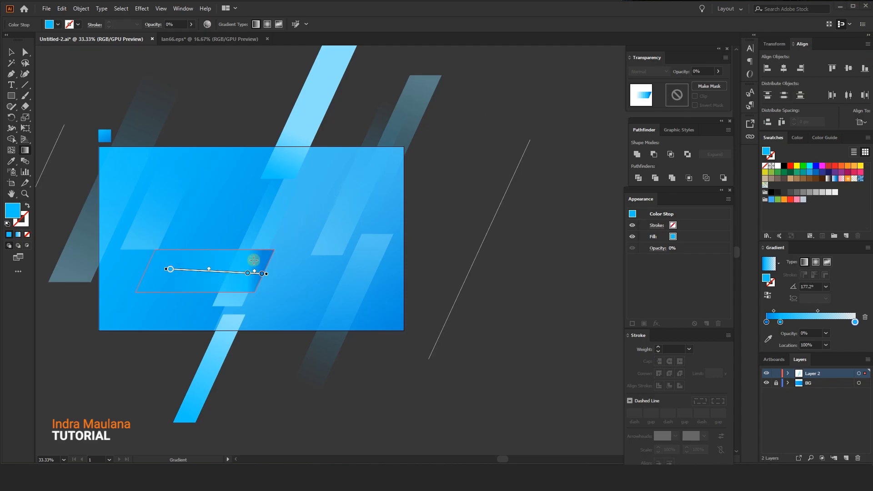
{"action": "left_click_drag", "start_coordinate": [255, 290], "coordinate": [202, 269]}
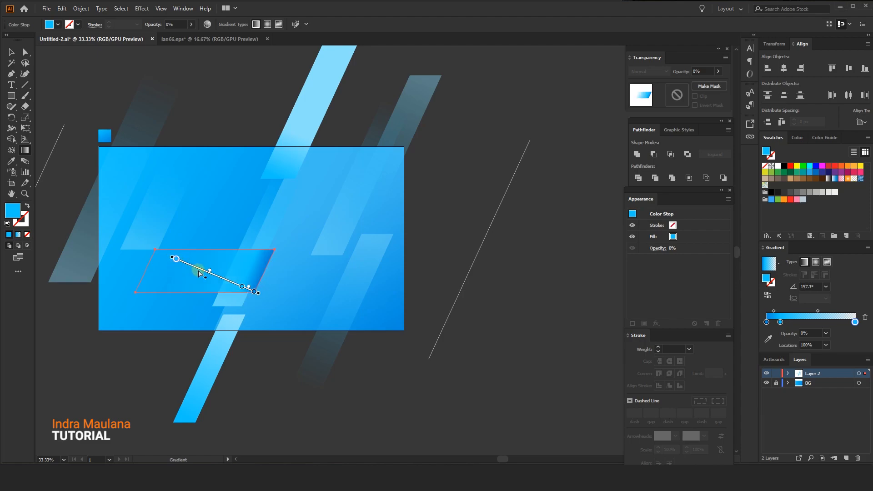
{"action": "mouse_move", "coordinate": [222, 279]}
{"action": "left_mouse_down"}
{"action": "mouse_move", "coordinate": [251, 290]}
{"action": "mouse_move", "coordinate": [211, 272]}
{"action": "left_mouse_up"}
{"action": "left_click_drag", "start_coordinate": [161, 253], "coordinate": [180, 261]}
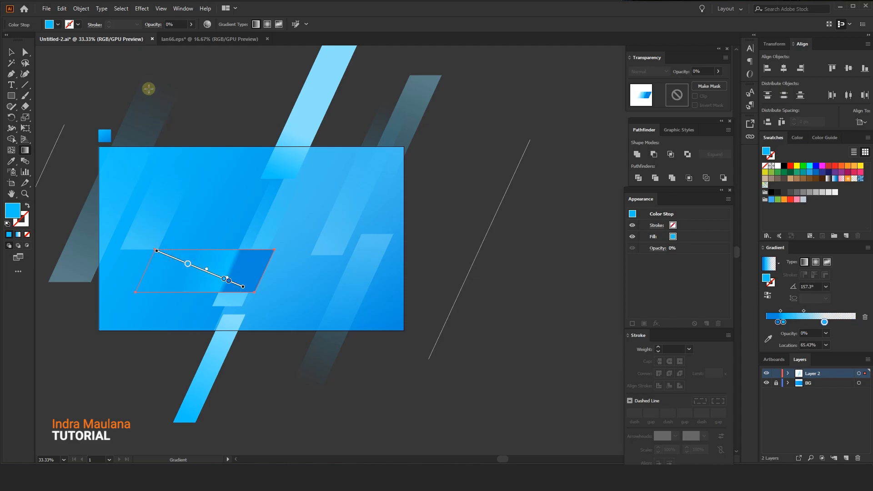
Step: Set the parallelogram's opacity to 50%
{"action": "key", "text": "v"}
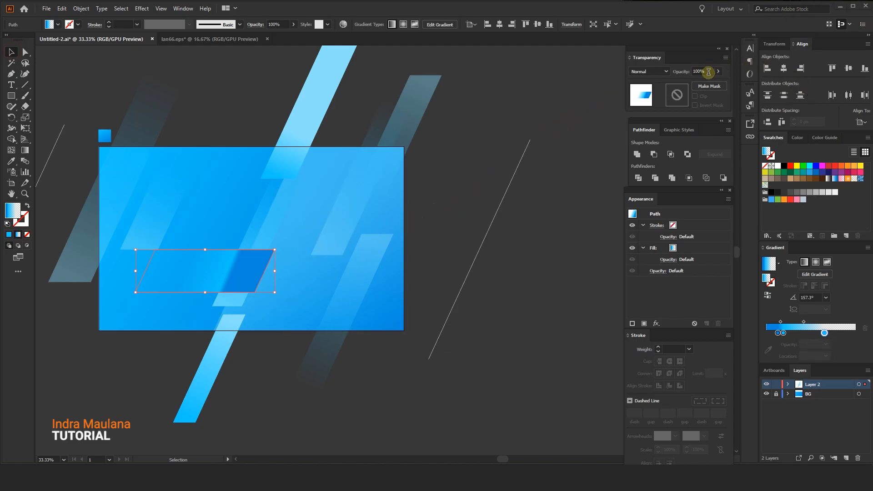
{"action": "type", "text": "50"}
{"action": "key", "text": "Return"}
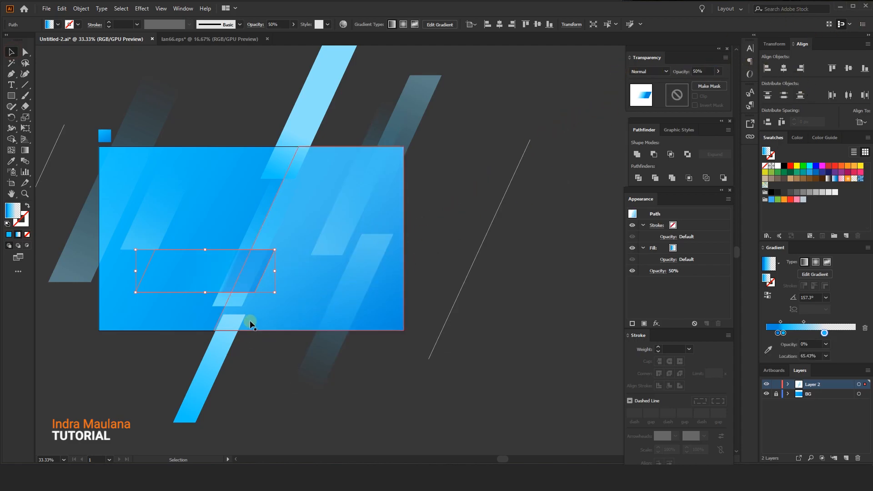
Step: Shrink the parallelogram and place copies of it over the slanted panel, with a staggered pair near the artboard's lower-right corner
{"action": "left_click_drag", "start_coordinate": [274, 291], "coordinate": [220, 276]}
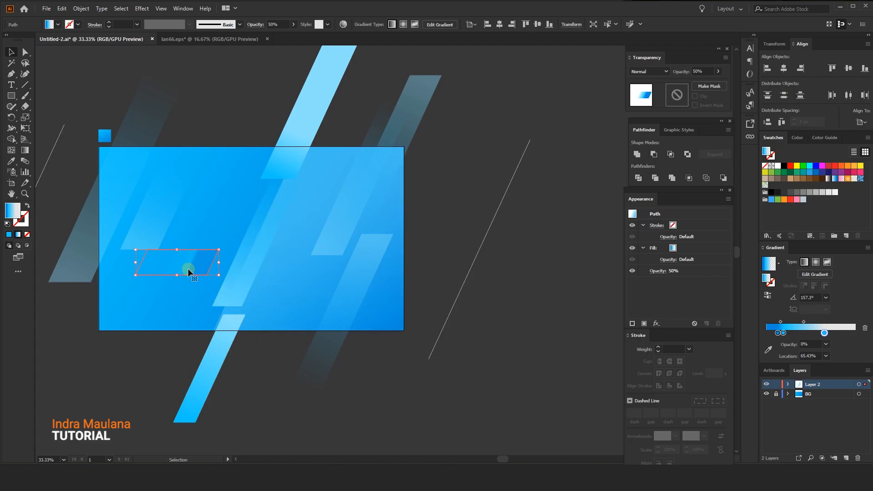
{"action": "left_click_drag", "start_coordinate": [281, 247], "coordinate": [394, 288]}
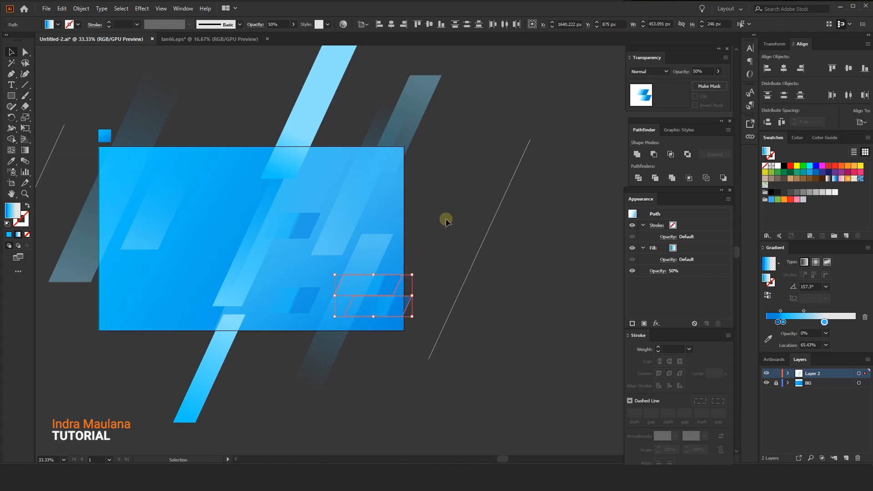
{"action": "left_click", "coordinate": [443, 217]}
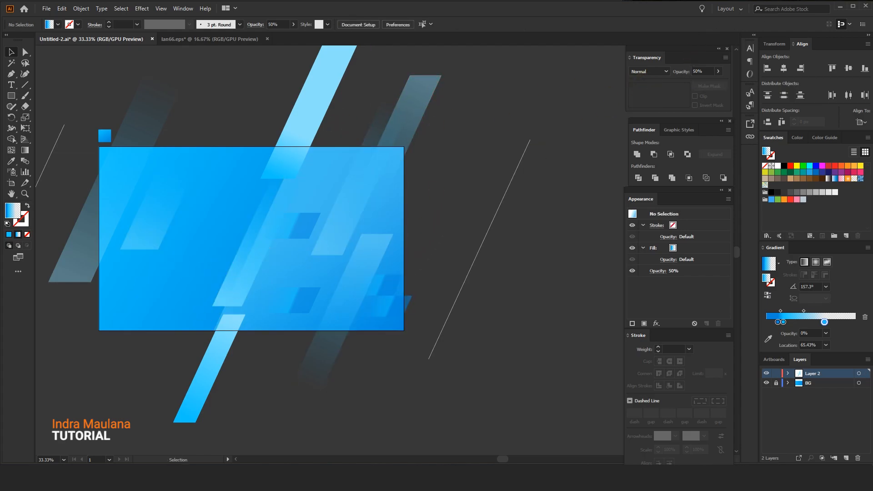
Step: Copy the lower-right fading bar to the artboard's lower-left area and place a copy of the dark-blue parallelogram over its right side
{"action": "left_click_drag", "start_coordinate": [364, 268], "coordinate": [173, 280]}
{"action": "left_click_drag", "start_coordinate": [200, 249], "coordinate": [203, 250]}
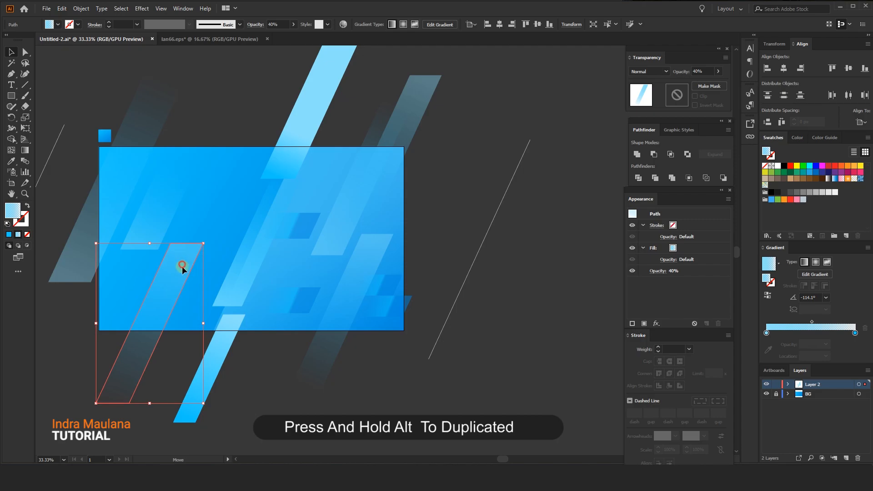
{"action": "left_click", "coordinate": [318, 353]}
{"action": "left_click", "coordinate": [355, 310]}
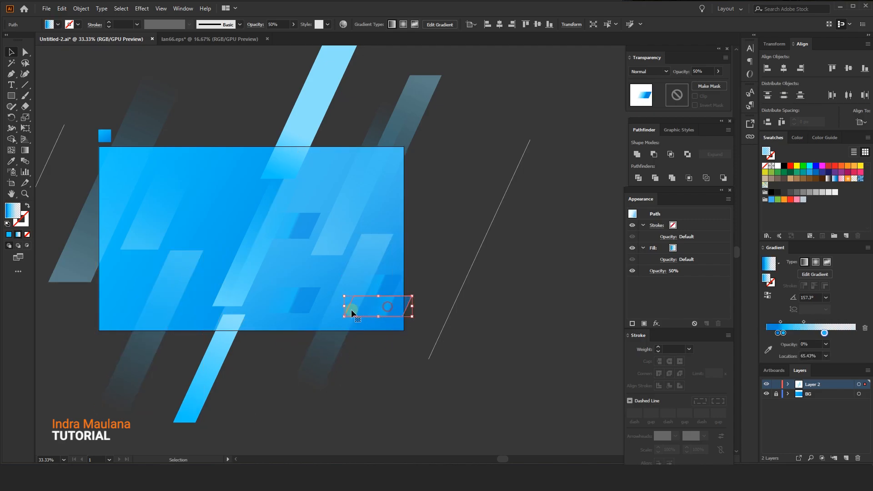
{"action": "left_click_drag", "start_coordinate": [306, 302], "coordinate": [205, 275]}
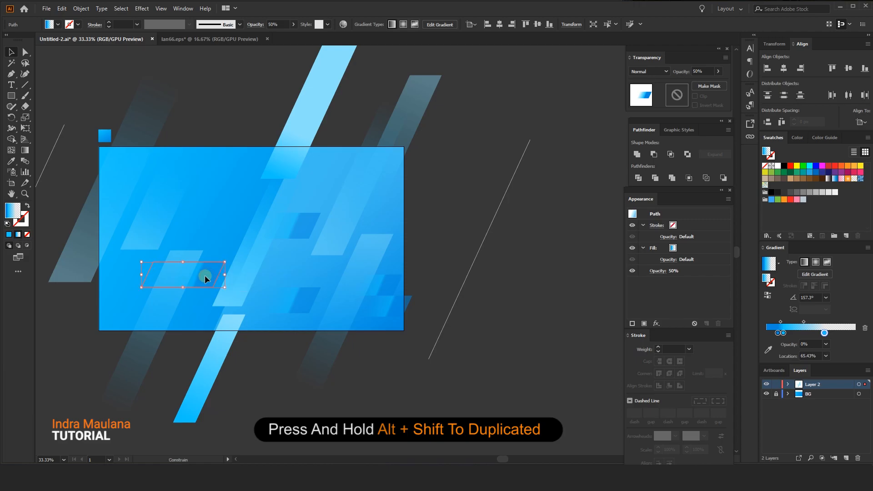
{"action": "left_click", "coordinate": [184, 367]}
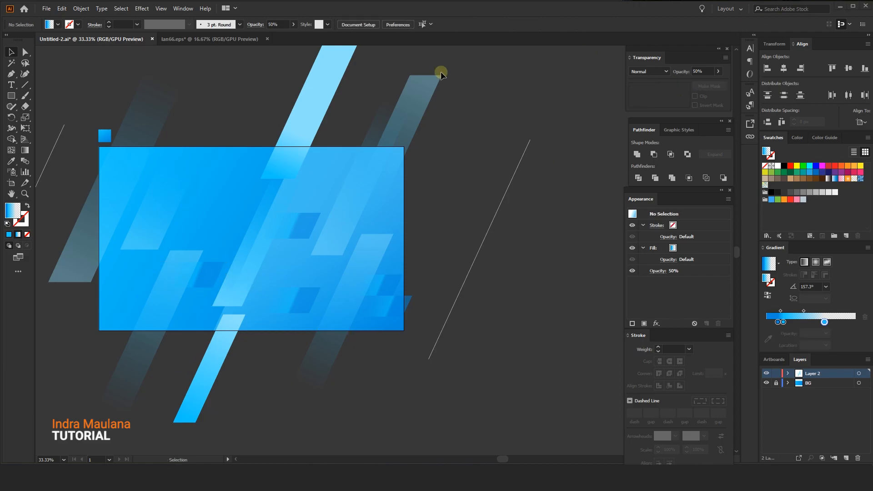
Step: Shorten the upper-left fading bar by moving its upper end down inside the artboard, keeping the slant
{"action": "left_click", "coordinate": [160, 204]}
{"action": "left_click", "coordinate": [25, 150]}
{"action": "mouse_move", "coordinate": [197, 151]}
{"action": "left_mouse_down"}
{"action": "mouse_move", "coordinate": [129, 251]}
{"action": "mouse_move", "coordinate": [143, 217]}
{"action": "left_mouse_up"}
{"action": "left_click_drag", "start_coordinate": [187, 143], "coordinate": [138, 253]}
{"action": "left_click_drag", "start_coordinate": [169, 170], "coordinate": [172, 171]}
{"action": "left_click", "coordinate": [10, 50]}
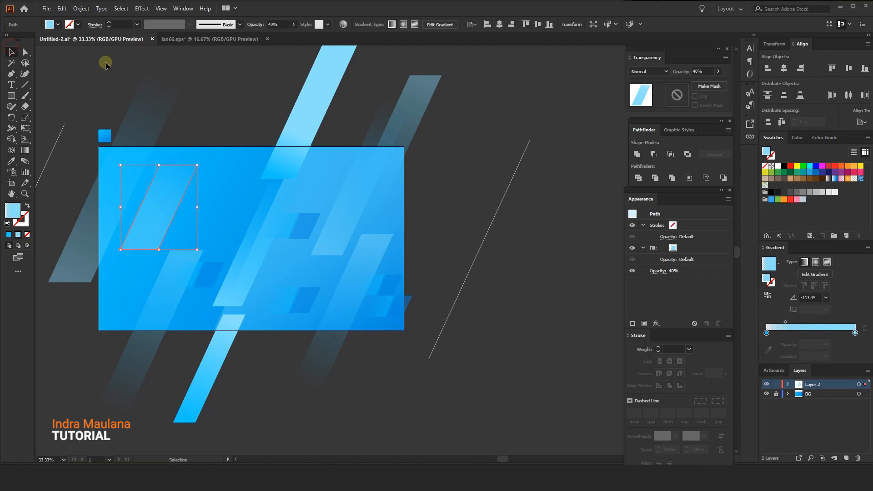
Step: Place another copy of the dark-blue parallelogram across the upper end of the shortened bar
{"action": "left_click", "coordinate": [221, 268]}
{"action": "left_click_drag", "start_coordinate": [203, 284], "coordinate": [184, 162]}
{"action": "left_click", "coordinate": [219, 121]}
{"action": "left_click", "coordinate": [167, 152]}
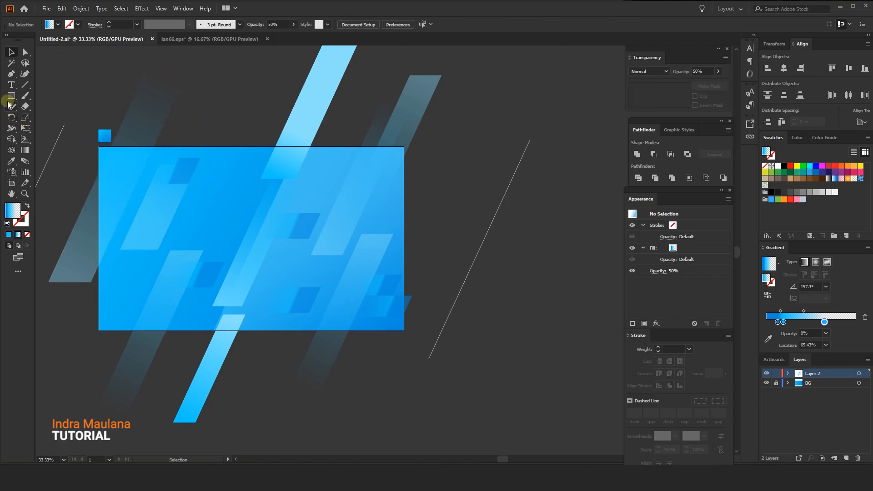
Step: Draw a slanted line from the artboard's lower edge to the height of the upper-left bar's lower end, and shift it toward the lower-left corner
{"action": "left_click", "coordinate": [110, 330]}
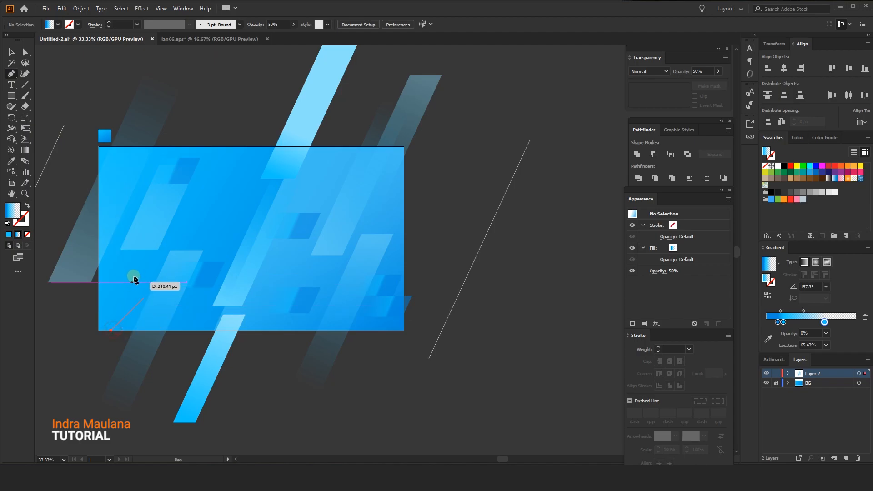
{"action": "left_click_drag", "start_coordinate": [133, 331], "coordinate": [170, 252]}
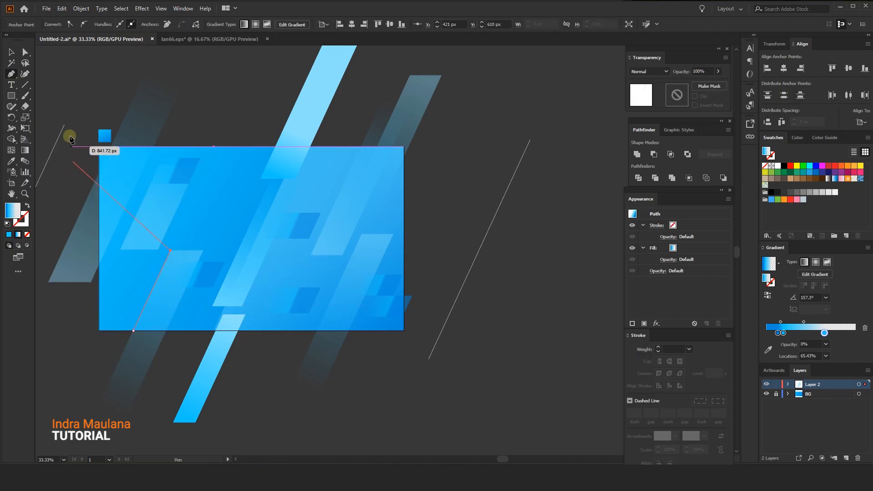
{"action": "left_click", "coordinate": [11, 52]}
{"action": "left_click", "coordinate": [232, 109]}
{"action": "left_click_drag", "start_coordinate": [154, 265], "coordinate": [137, 265]}
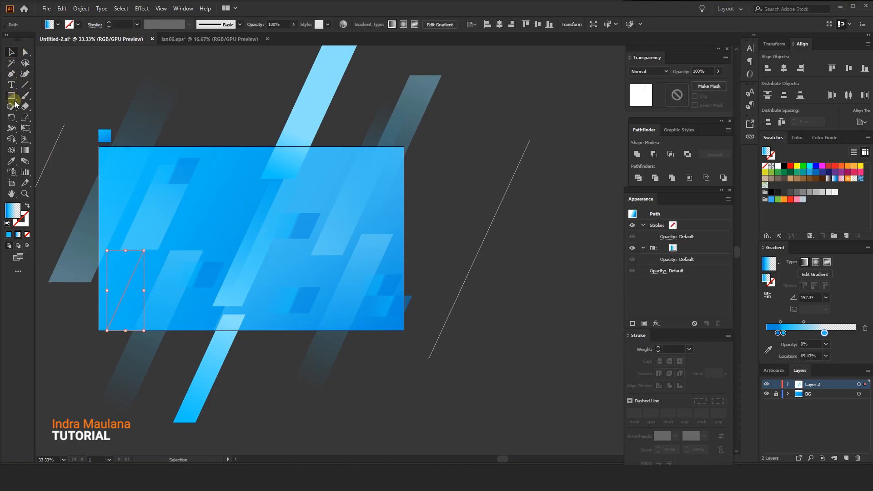
Step: Extend the slanted line with the Pen tool through a horizontal notch and up to the artboard's upper edge, adding a second point along that edge
{"action": "left_click", "coordinate": [11, 74]}
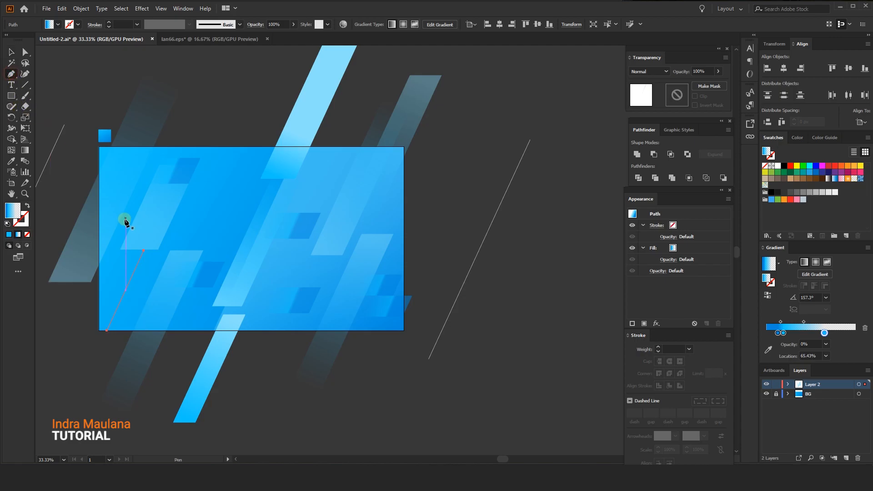
{"action": "scroll", "coordinate": [143, 251], "scroll_direction": "up", "scroll_amount": 3}
{"action": "left_click", "coordinate": [146, 246]}
{"action": "scroll", "coordinate": [145, 246], "scroll_direction": "down", "scroll_amount": 1}
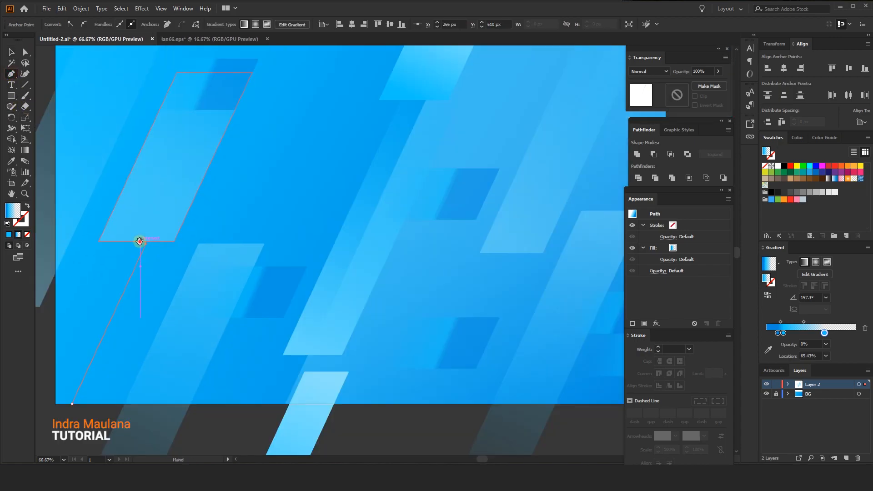
{"action": "left_click_drag", "start_coordinate": [141, 242], "coordinate": [162, 251]}
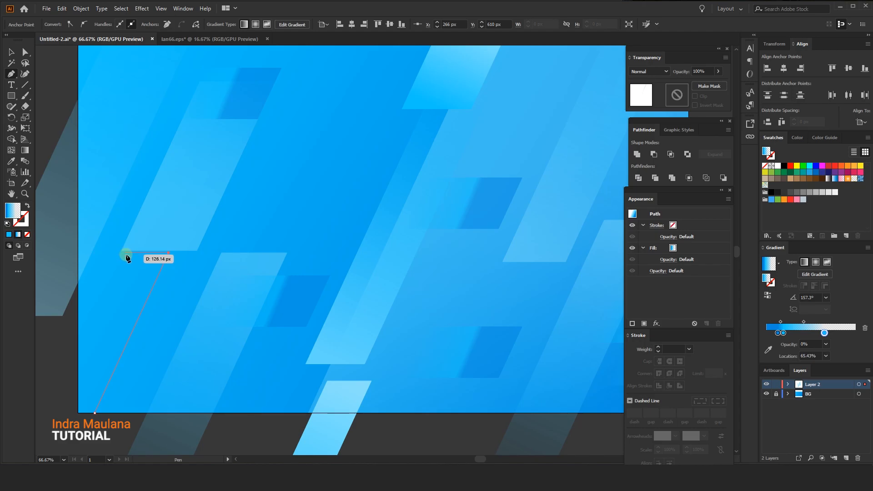
{"action": "left_click", "coordinate": [139, 252]}
{"action": "left_click_drag", "start_coordinate": [177, 156], "coordinate": [141, 259]}
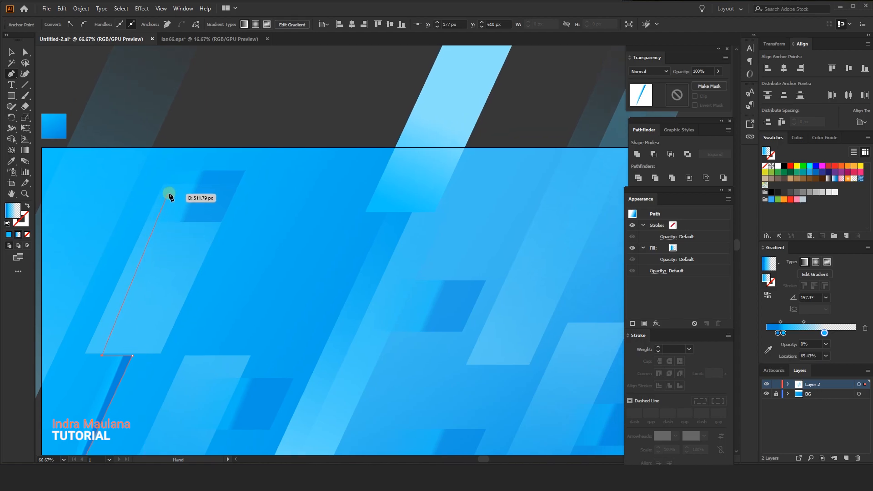
{"action": "left_click", "coordinate": [199, 147]}
{"action": "left_click", "coordinate": [151, 147]}
Step: Bring the outline down to the artboard's left edge, along it to the lower-left corner, and close it at the starting point
{"action": "left_click_drag", "start_coordinate": [102, 231], "coordinate": [199, 137]}
{"action": "left_click", "coordinate": [138, 289]}
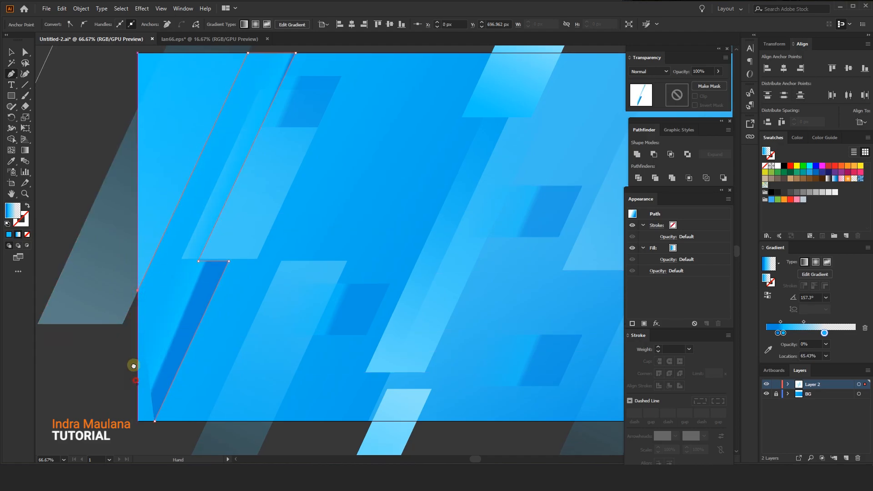
{"action": "left_click_drag", "start_coordinate": [133, 365], "coordinate": [127, 335]}
{"action": "left_click", "coordinate": [131, 391]}
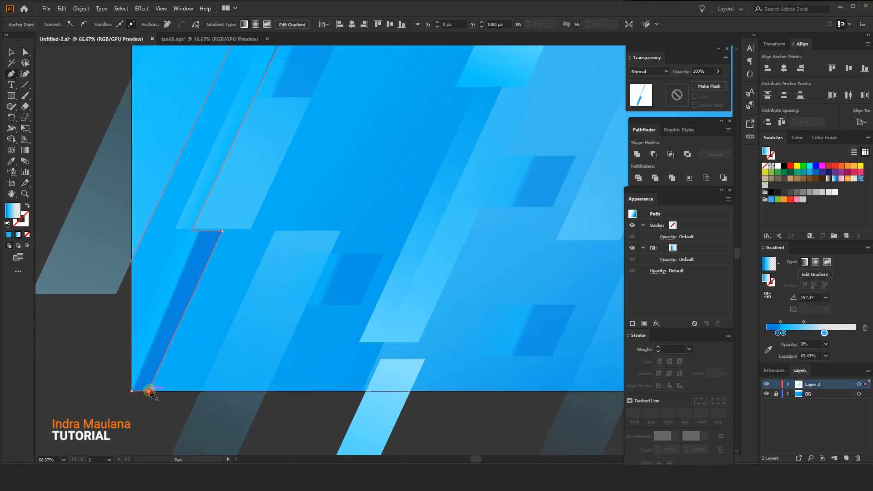
Step: Fill the closed zigzag shape along the artboard's left edge with solid black
{"action": "left_click", "coordinate": [9, 234]}
{"action": "key", "text": "v"}
{"action": "left_click", "coordinate": [771, 151]}
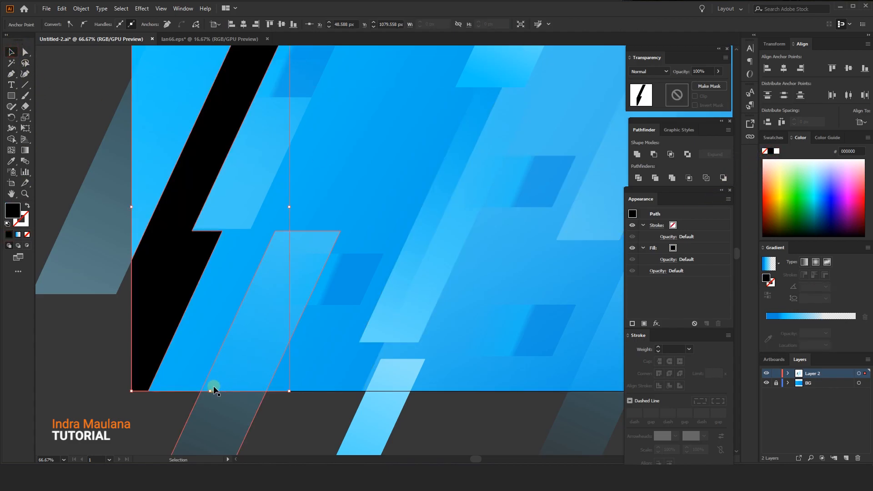
{"action": "left_click", "coordinate": [153, 407]}
{"action": "left_click_drag", "start_coordinate": [160, 414], "coordinate": [156, 415]}
{"action": "left_click", "coordinate": [21, 47]}
{"action": "scroll", "coordinate": [175, 191], "scroll_direction": "up", "scroll_amount": 2}
{"action": "mouse_move", "coordinate": [265, 288]}
{"action": "left_mouse_down"}
{"action": "mouse_move", "coordinate": [209, 281]}
{"action": "mouse_move", "coordinate": [278, 281]}
{"action": "left_mouse_up"}
{"action": "scroll", "coordinate": [267, 290], "scroll_direction": "down", "scroll_amount": 3}
{"action": "left_click", "coordinate": [131, 400], "text": "alt"}
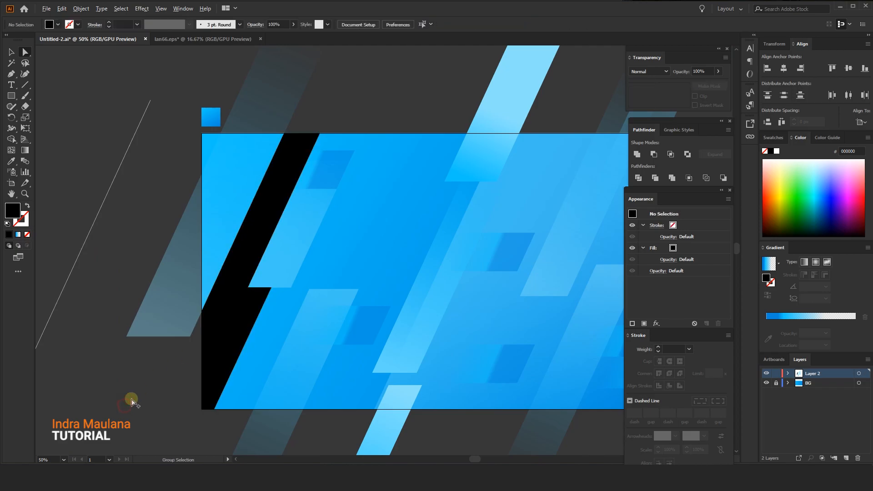
{"action": "scroll", "coordinate": [131, 400], "scroll_direction": "down", "scroll_amount": 1}
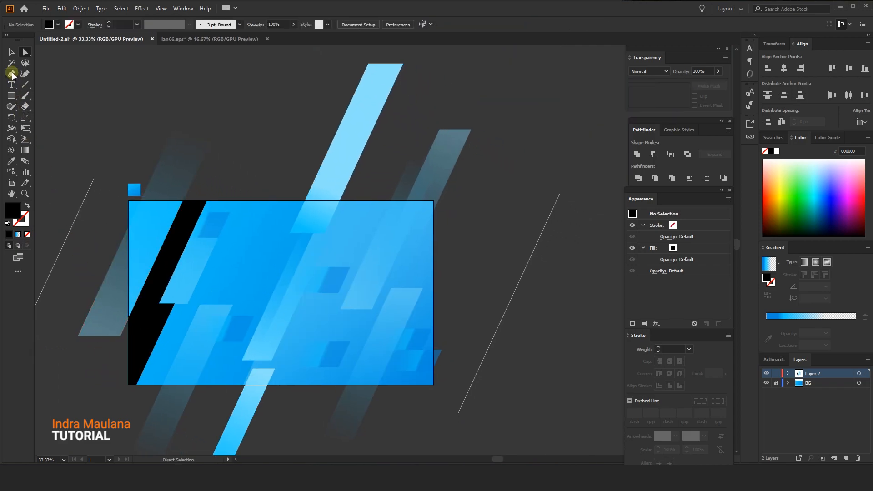
Step: Place a smaller copy of the lower-right fading bar in the artboard's upper-left area, to the right of the shortened bar
{"action": "scroll", "coordinate": [246, 267], "scroll_direction": "up", "scroll_amount": 1}
{"action": "left_click_drag", "start_coordinate": [243, 260], "coordinate": [257, 246]}
{"action": "key", "text": "v"}
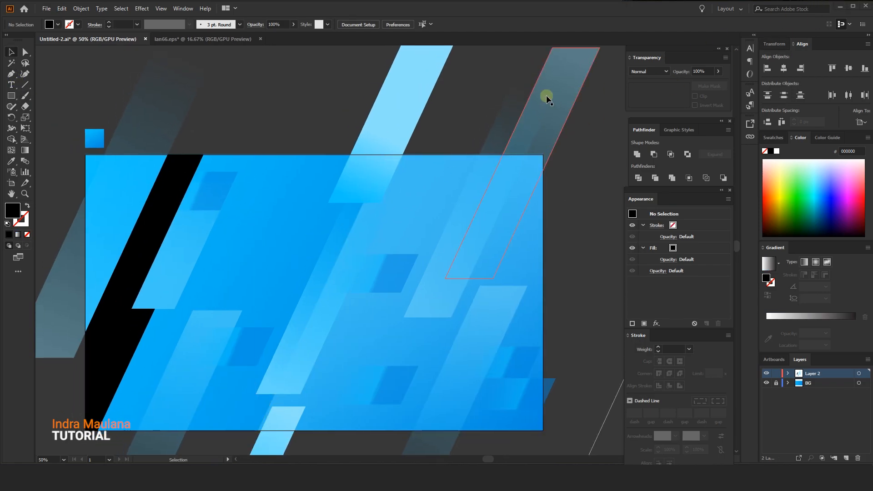
{"action": "left_click_drag", "start_coordinate": [487, 330], "coordinate": [285, 219]}
{"action": "left_click_drag", "start_coordinate": [313, 168], "coordinate": [268, 205]}
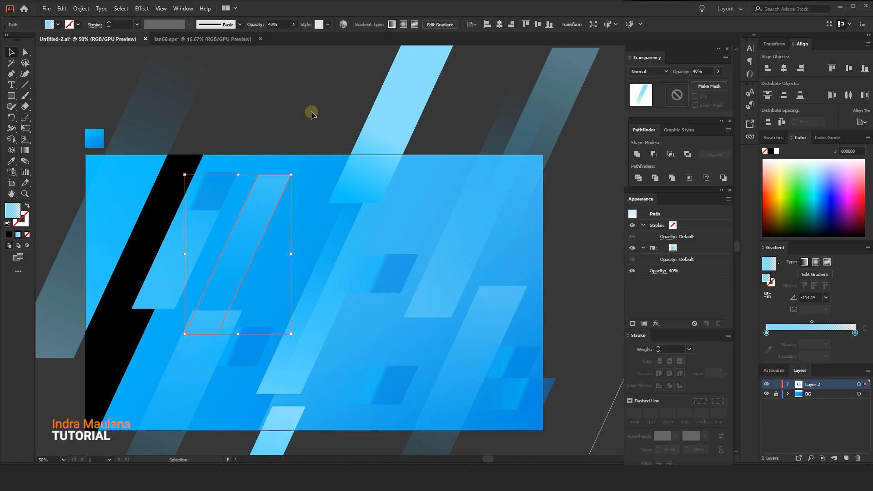
{"action": "left_click", "coordinate": [321, 108]}
{"action": "left_click_drag", "start_coordinate": [323, 109], "coordinate": [288, 116]}
{"action": "scroll", "coordinate": [314, 111], "scroll_direction": "down", "scroll_amount": 1}
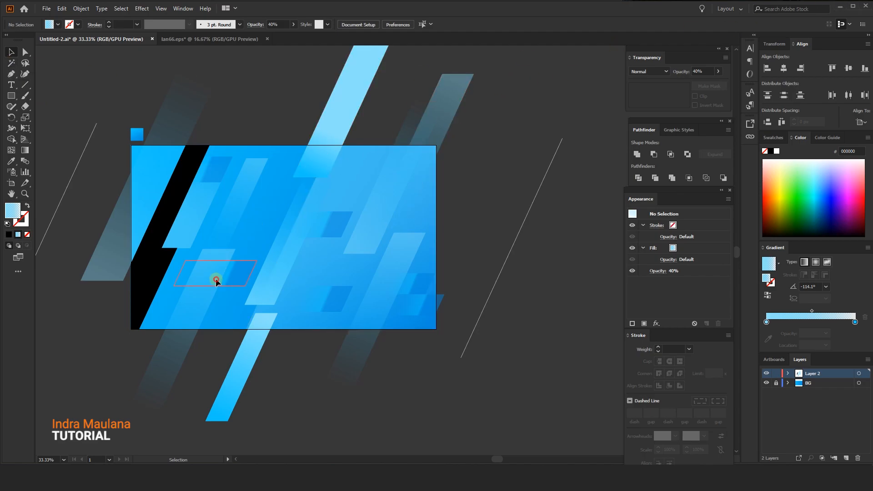
Step: Copy the lower-left fading bar toward the artboard's centre and give the copy a solid black fill at 100% opacity
{"action": "left_click", "coordinate": [187, 312]}
{"action": "left_click_drag", "start_coordinate": [186, 313], "coordinate": [275, 252]}
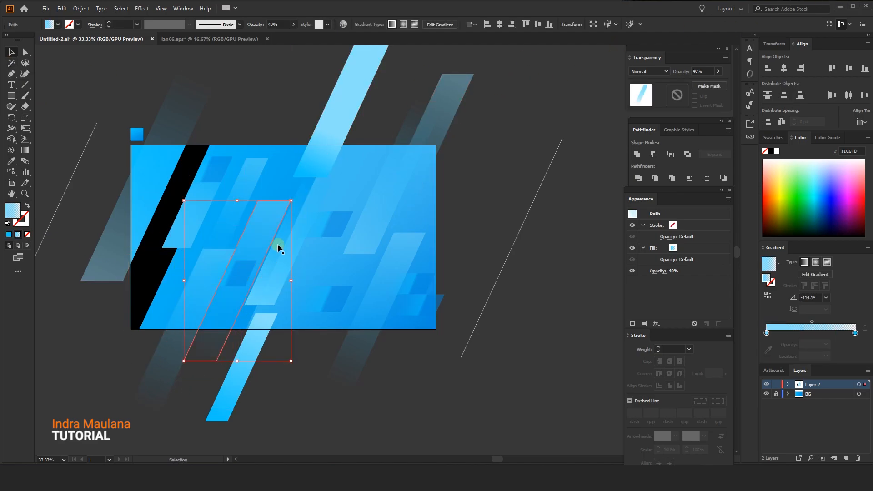
{"action": "left_click", "coordinate": [772, 151]}
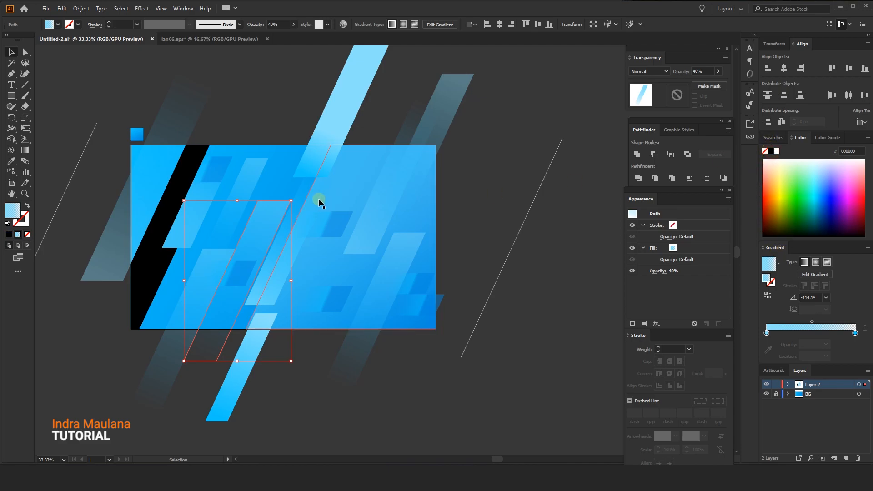
{"action": "left_click", "coordinate": [8, 234]}
{"action": "left_click", "coordinate": [718, 72]}
{"action": "left_click", "coordinate": [715, 82]}
{"action": "left_click", "coordinate": [273, 83]}
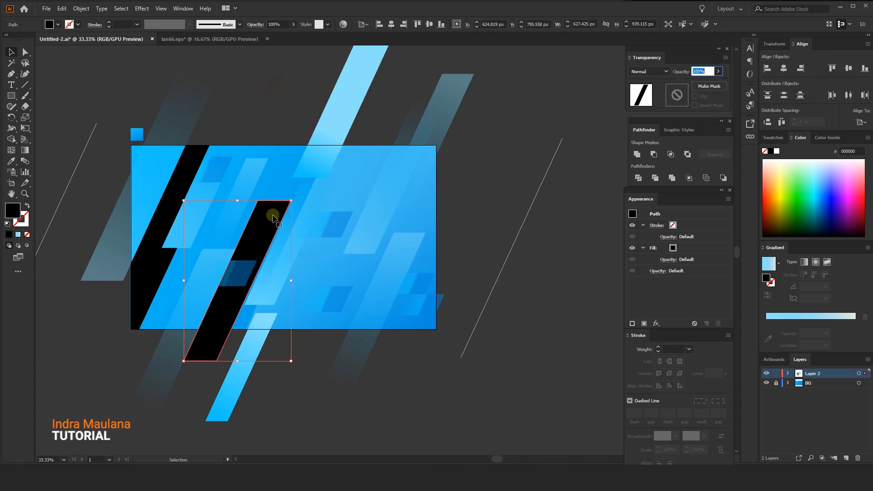
Step: Enlarge the black bar so it extends beyond the artboard's upper and lower edges beside the slanted panel
{"action": "left_click_drag", "start_coordinate": [291, 200], "coordinate": [350, 124]}
{"action": "left_click", "coordinate": [295, 108]}
{"action": "left_click_drag", "start_coordinate": [302, 94], "coordinate": [273, 101]}
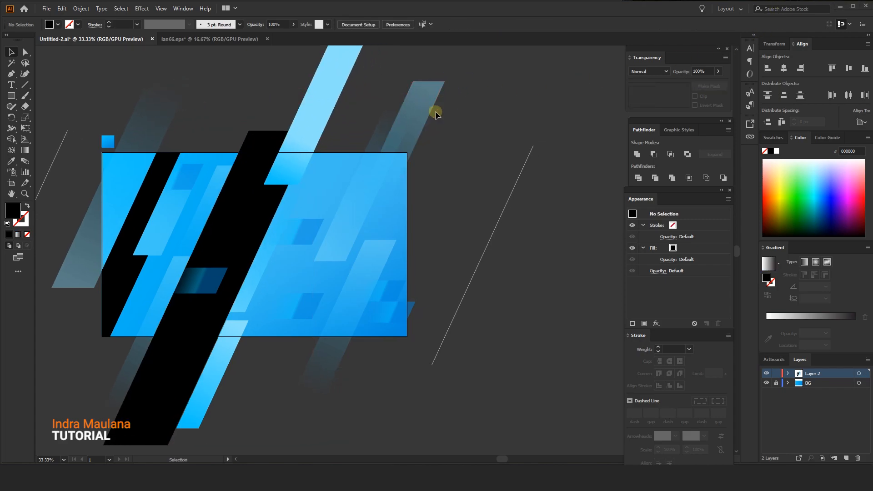
Step: Start a black zigzag outline on the slanted panel, from the artboard's lower edge through a notch at the fading bar's lower end to the upper edge
{"action": "left_click", "coordinate": [10, 76]}
{"action": "scroll", "coordinate": [348, 302], "scroll_direction": "up", "scroll_amount": 1}
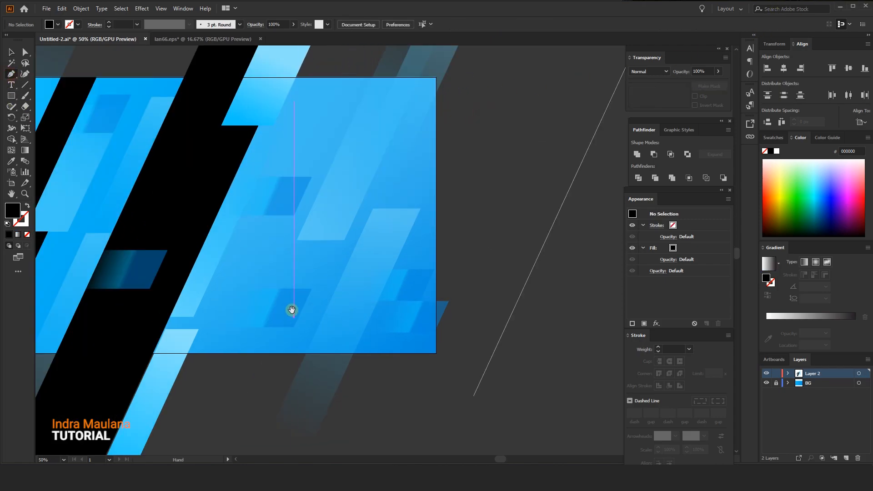
{"action": "left_click_drag", "start_coordinate": [290, 312], "coordinate": [297, 324]}
{"action": "left_click", "coordinate": [283, 366]}
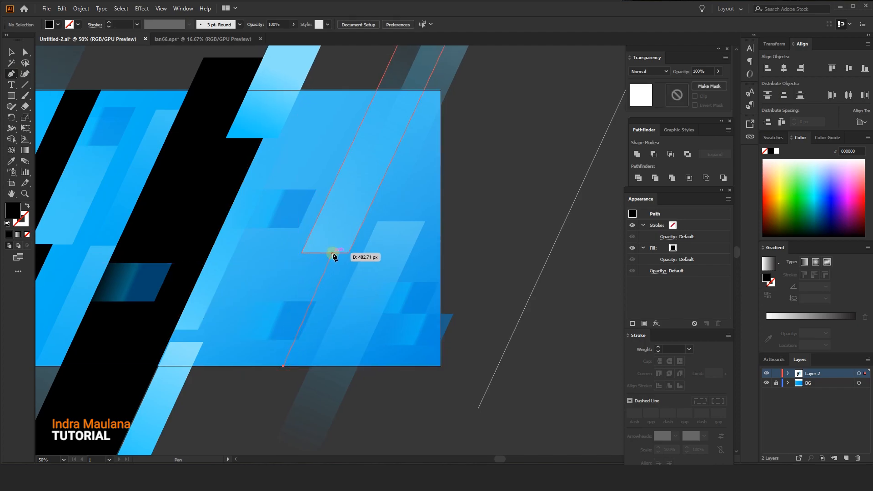
{"action": "left_click", "coordinate": [302, 253]}
{"action": "left_click", "coordinate": [334, 253]}
{"action": "left_click", "coordinate": [377, 90]}
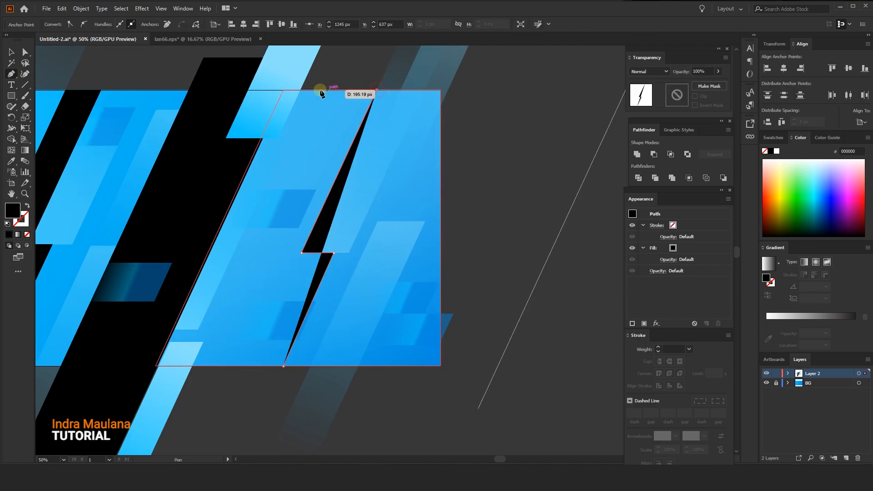
Step: Complete the black outline along the slanted panel's left side and the artboard's lower edge, closing it at the starting point
{"action": "left_click", "coordinate": [283, 90]}
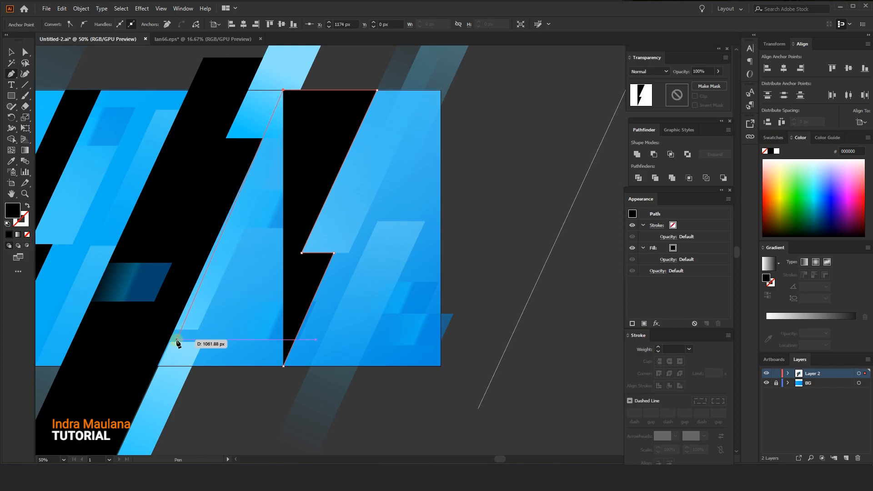
{"action": "left_click", "coordinate": [162, 366]}
{"action": "left_click", "coordinate": [283, 366]}
{"action": "key", "text": "v"}
{"action": "left_click", "coordinate": [517, 158]}
{"action": "left_click_drag", "start_coordinate": [517, 159], "coordinate": [436, 182]}
{"action": "left_click", "coordinate": [301, 180]}
{"action": "left_click", "coordinate": [489, 180]}
Step: Draw a closed black zigzag shape at the artboard's right edge, following the lower-right fading bar's side and upper end down to the lower-right corner
{"action": "left_click", "coordinate": [12, 74]}
{"action": "left_click", "coordinate": [322, 370]}
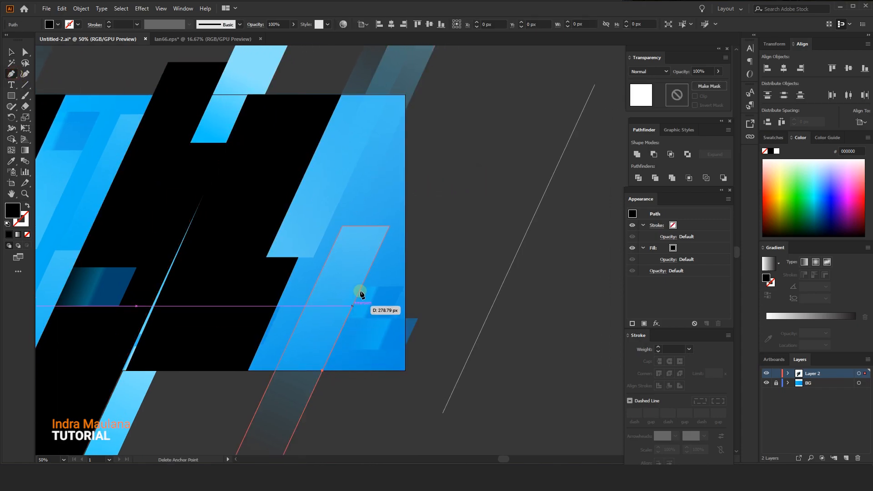
{"action": "left_click", "coordinate": [389, 226]}
{"action": "left_click", "coordinate": [359, 226]}
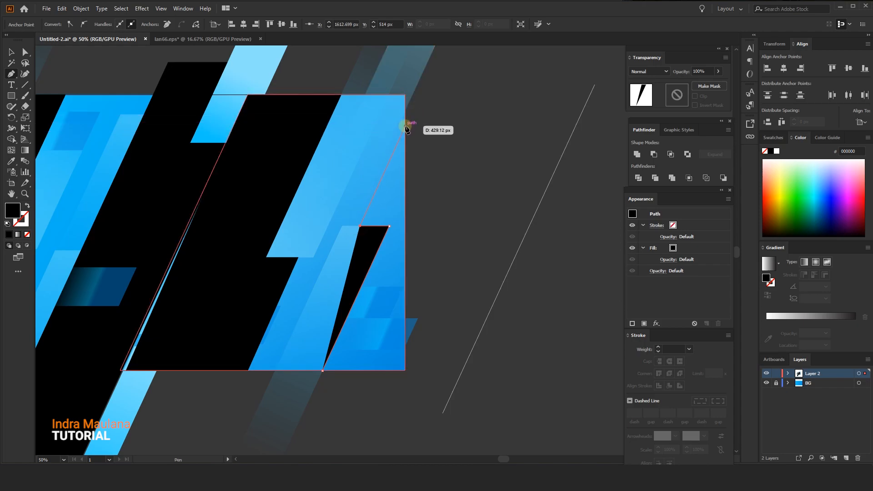
{"action": "left_click", "coordinate": [405, 122]}
{"action": "left_click", "coordinate": [405, 370]}
{"action": "left_click", "coordinate": [323, 370]}
{"action": "left_click", "coordinate": [11, 52]}
Step: Send the black shape at the artboard's right edge to the back
{"action": "right_click", "coordinate": [384, 195]}
{"action": "mouse_move", "coordinate": [450, 358]}
{"action": "left_click", "coordinate": [515, 388]}
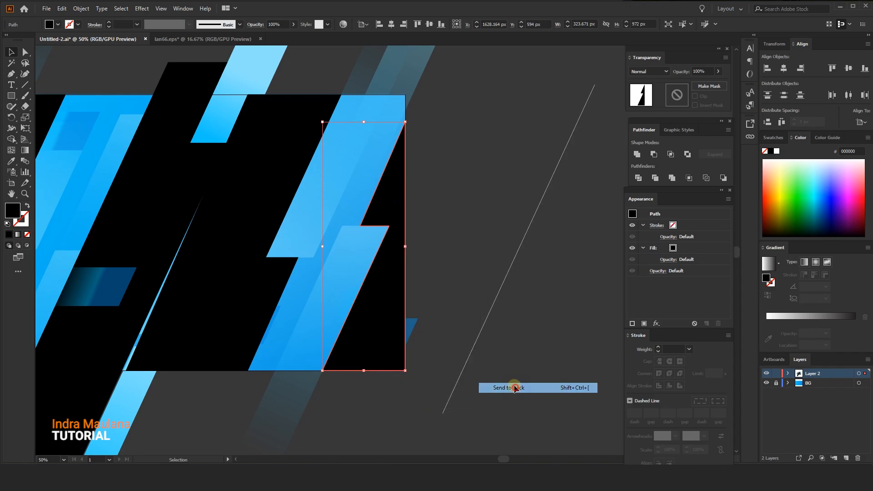
{"action": "left_click", "coordinate": [437, 228]}
Step: Send the light-blue slanted panel to the back, beneath the black shapes
{"action": "scroll", "coordinate": [439, 228], "scroll_direction": "down", "scroll_amount": 1}
{"action": "mouse_move", "coordinate": [416, 229]}
{"action": "left_mouse_down"}
{"action": "mouse_move", "coordinate": [431, 241]}
{"action": "mouse_move", "coordinate": [427, 235]}
{"action": "left_mouse_up"}
{"action": "key", "text": "ctrl+z"}
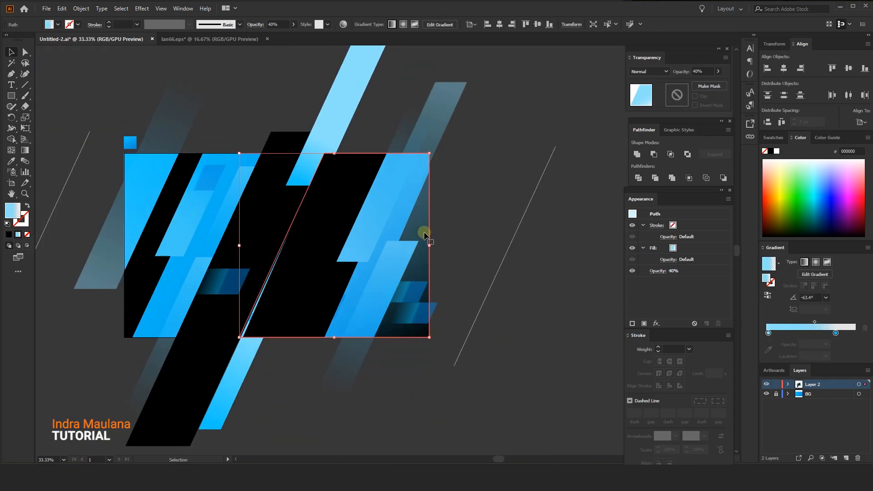
{"action": "right_click", "coordinate": [423, 228]}
{"action": "mouse_move", "coordinate": [500, 380]}
{"action": "left_click", "coordinate": [555, 413]}
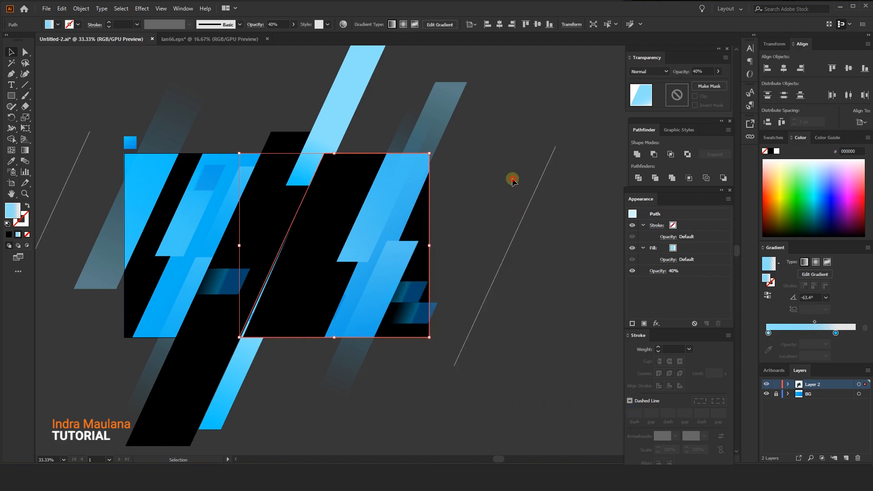
{"action": "left_click", "coordinate": [429, 222]}
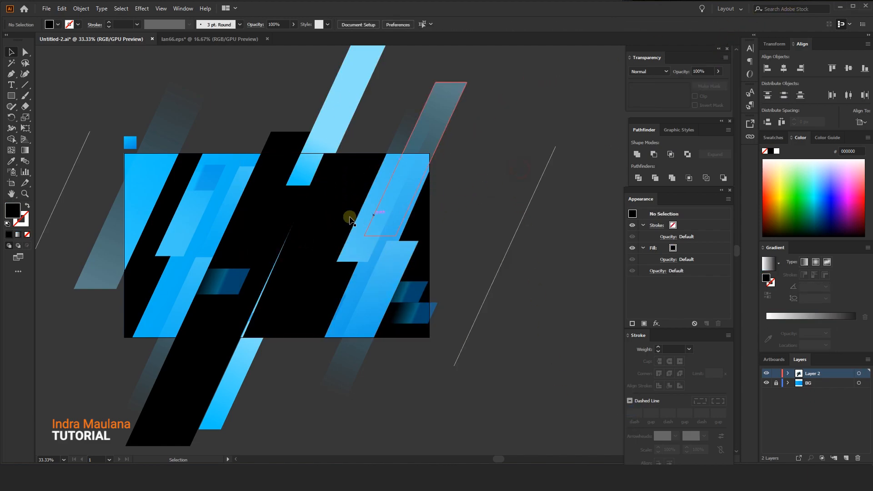
Step: Fill all the black zigzag shapes together with a white-to-blue linear gradient and set their blending mode to Multiply
{"action": "left_click", "coordinate": [681, 24]}
{"action": "left_click_drag", "start_coordinate": [332, 207], "coordinate": [289, 279]}
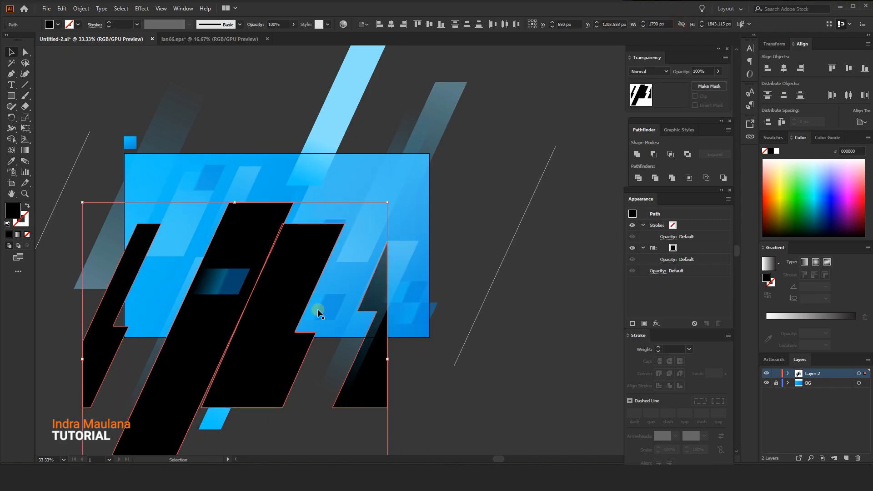
{"action": "key", "text": "ctrl+z"}
{"action": "left_click", "coordinate": [789, 317]}
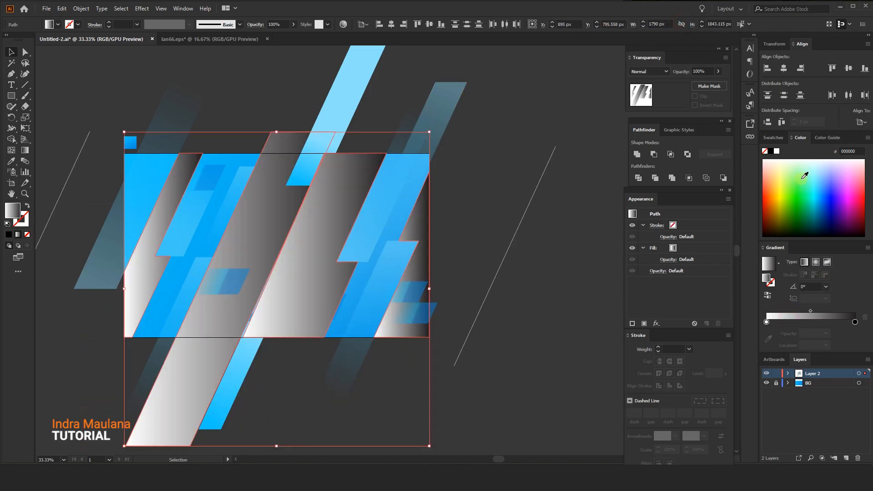
{"action": "left_click", "coordinate": [773, 138]}
{"action": "left_click_drag", "start_coordinate": [821, 238], "coordinate": [854, 322]}
{"action": "left_click", "coordinate": [656, 74]}
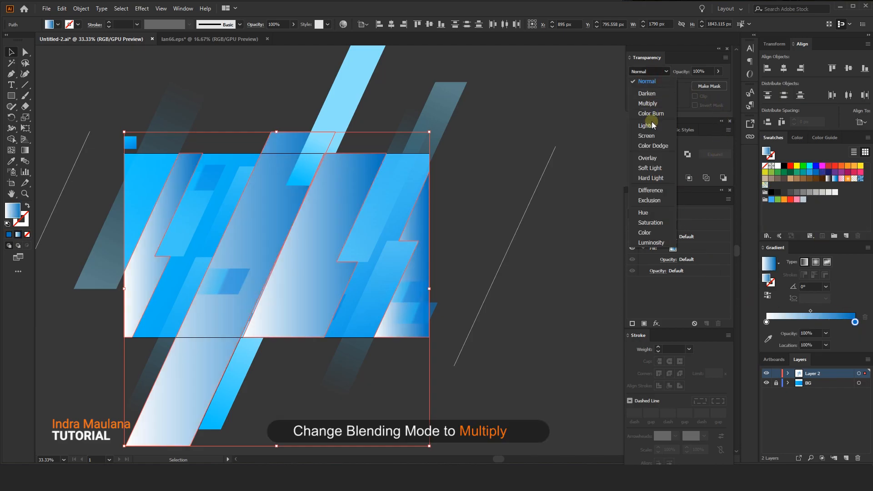
{"action": "left_click", "coordinate": [647, 106]}
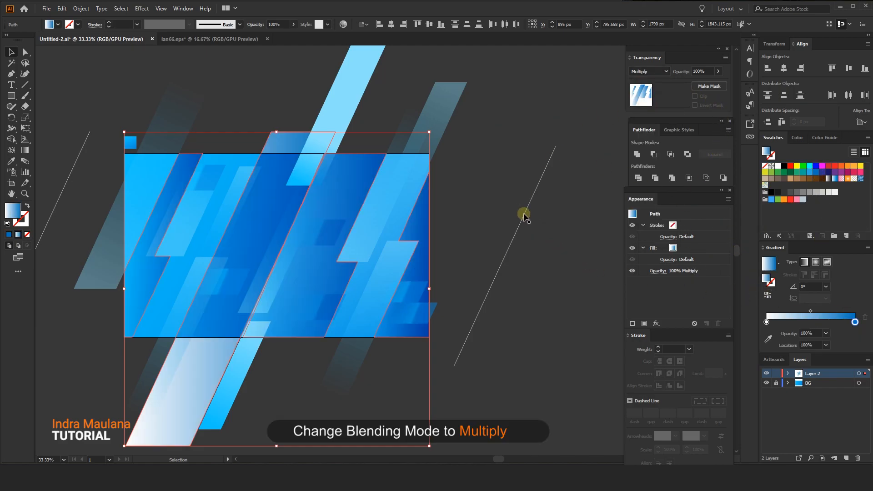
Step: Set the gradient's white stop to 0% opacity, change the gradient to radial and reverse it so blue is at the centre
{"action": "left_click", "coordinate": [539, 185]}
{"action": "left_click", "coordinate": [441, 274]}
{"action": "left_click", "coordinate": [330, 264]}
{"action": "left_click", "coordinate": [280, 238]}
{"action": "left_click", "coordinate": [532, 163]}
{"action": "left_click", "coordinate": [422, 250]}
{"action": "left_click", "coordinate": [607, 23]}
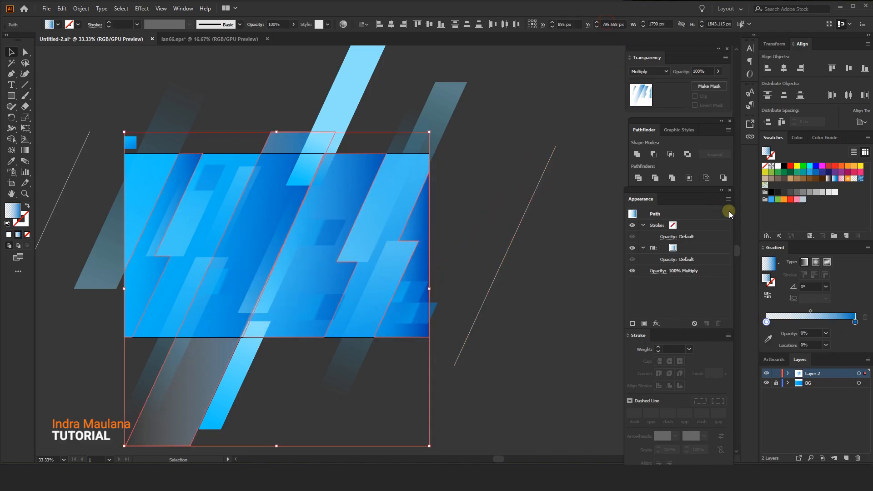
{"action": "left_click", "coordinate": [816, 262]}
{"action": "left_click", "coordinate": [767, 296]}
{"action": "left_click", "coordinate": [491, 192]}
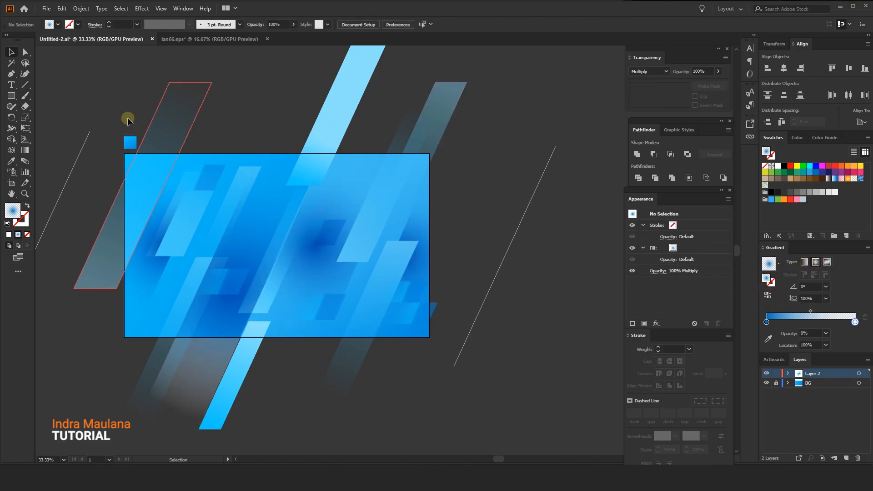
Step: Redirect the radial gradient of the artboard's right-edge zigzag, centring it at the lower bar's upper end and running down at about -86.1°
{"action": "left_click", "coordinate": [421, 255]}
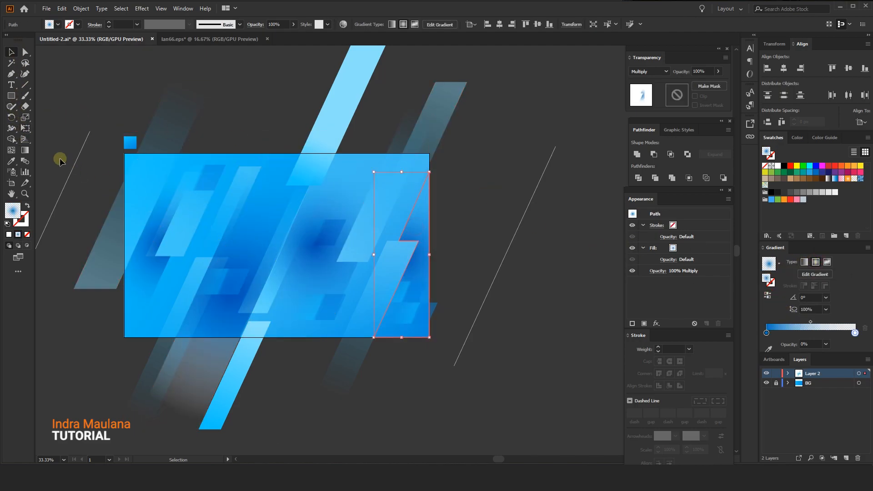
{"action": "left_click", "coordinate": [25, 150]}
{"action": "left_click_drag", "start_coordinate": [408, 273], "coordinate": [468, 316]}
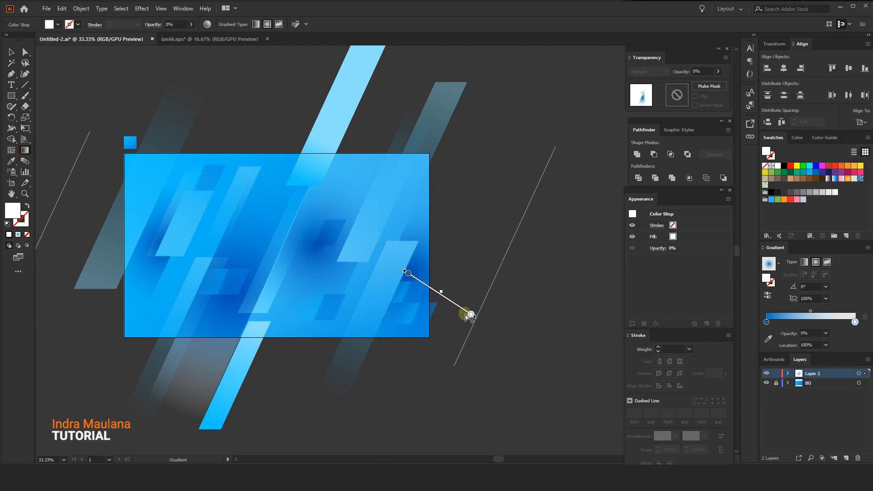
{"action": "left_click_drag", "start_coordinate": [413, 275], "coordinate": [398, 248]}
{"action": "left_click_drag", "start_coordinate": [460, 288], "coordinate": [399, 348]}
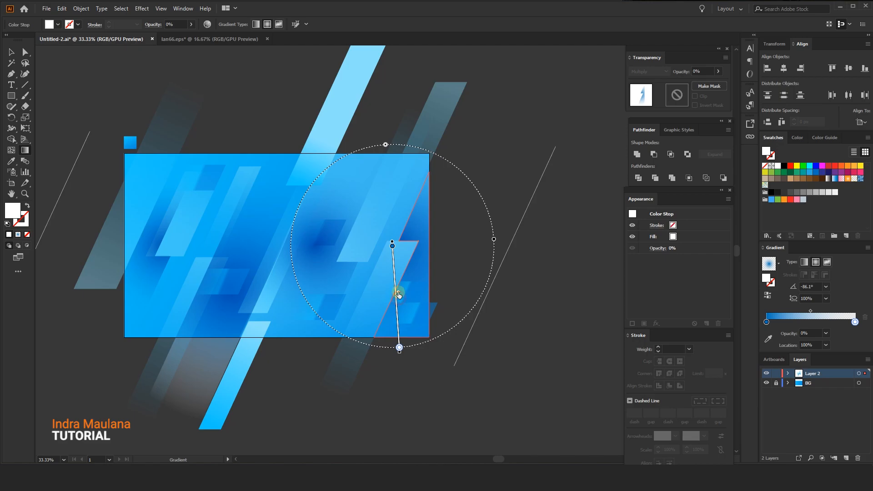
{"action": "key", "text": "v"}
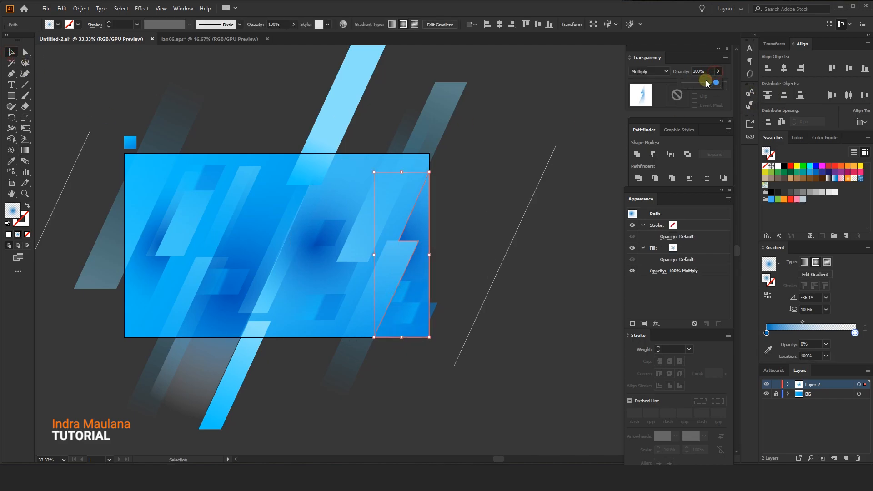
Step: Centre the middle zigzag's radial gradient beneath the upper-right bar's lower end, at about 52.6° with 82.2% aspect ratio, and lower its opacity
{"action": "left_click", "coordinate": [302, 248]}
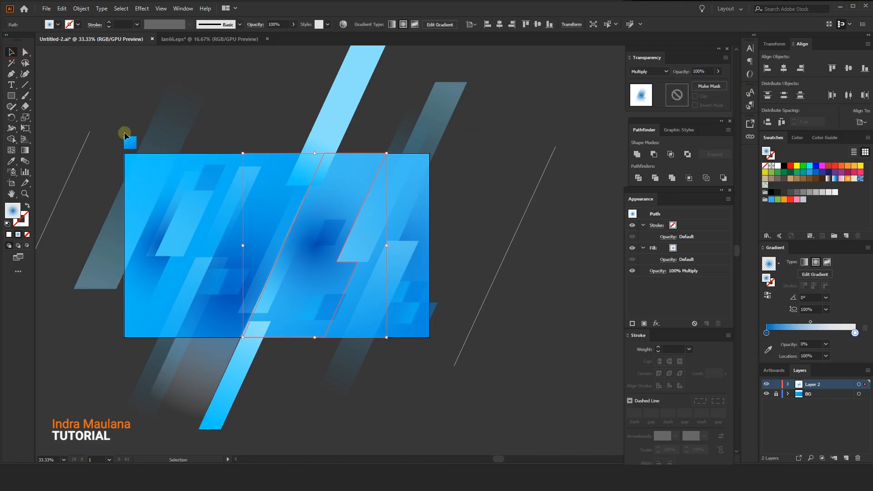
{"action": "left_click", "coordinate": [27, 154]}
{"action": "left_click_drag", "start_coordinate": [359, 273], "coordinate": [436, 233]}
{"action": "mouse_move", "coordinate": [395, 253]}
{"action": "left_mouse_down"}
{"action": "mouse_move", "coordinate": [407, 225]}
{"action": "mouse_move", "coordinate": [409, 233]}
{"action": "left_mouse_up"}
{"action": "left_click_drag", "start_coordinate": [332, 169], "coordinate": [341, 181]}
{"action": "mouse_move", "coordinate": [460, 205]}
{"action": "left_mouse_down"}
{"action": "mouse_move", "coordinate": [432, 176]}
{"action": "mouse_move", "coordinate": [405, 199]}
{"action": "left_mouse_up"}
{"action": "key", "text": "ctrl+z"}
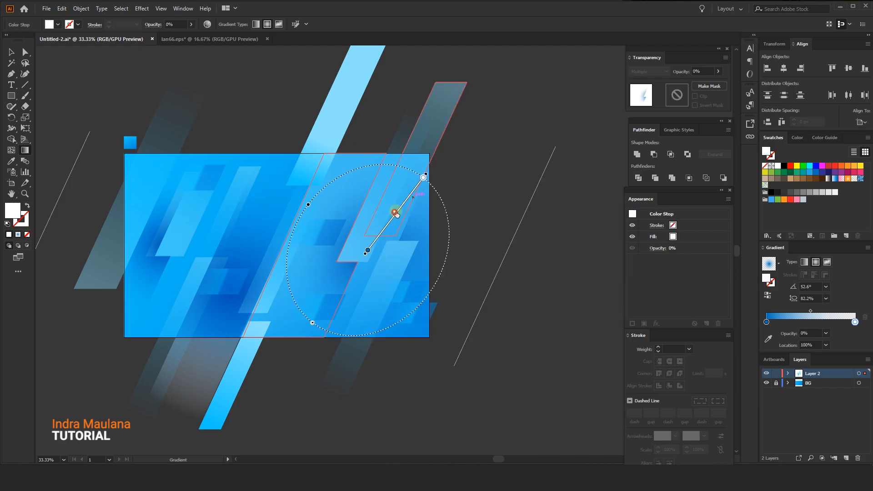
{"action": "left_click", "coordinate": [11, 52]}
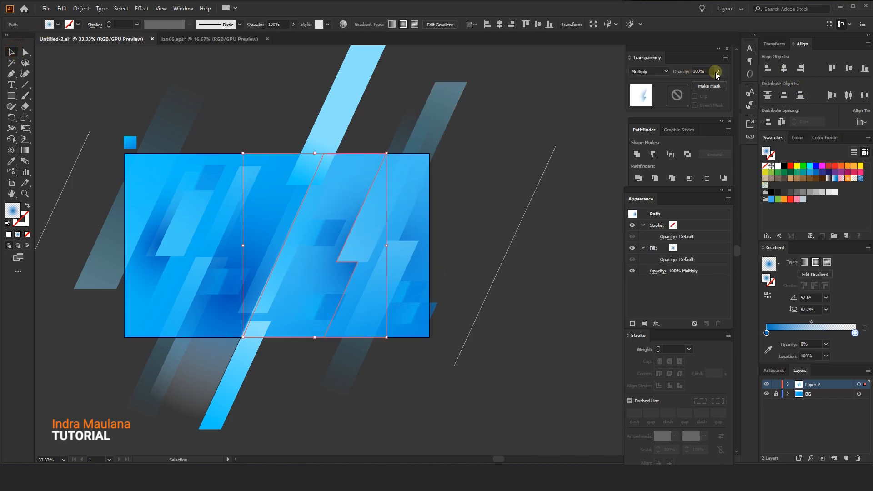
{"action": "left_click_drag", "start_coordinate": [711, 87], "coordinate": [708, 86]}
{"action": "left_click", "coordinate": [515, 115]}
Step: Run the slanted shadow shape's radial gradient up from the artboard's lower edge at about 60.8° and send the shape to the back
{"action": "left_click", "coordinate": [239, 240]}
{"action": "left_click", "coordinate": [25, 150]}
{"action": "mouse_move", "coordinate": [255, 340]}
{"action": "left_mouse_down"}
{"action": "mouse_move", "coordinate": [335, 335]}
{"action": "mouse_move", "coordinate": [342, 254]}
{"action": "mouse_move", "coordinate": [298, 266]}
{"action": "left_mouse_up"}
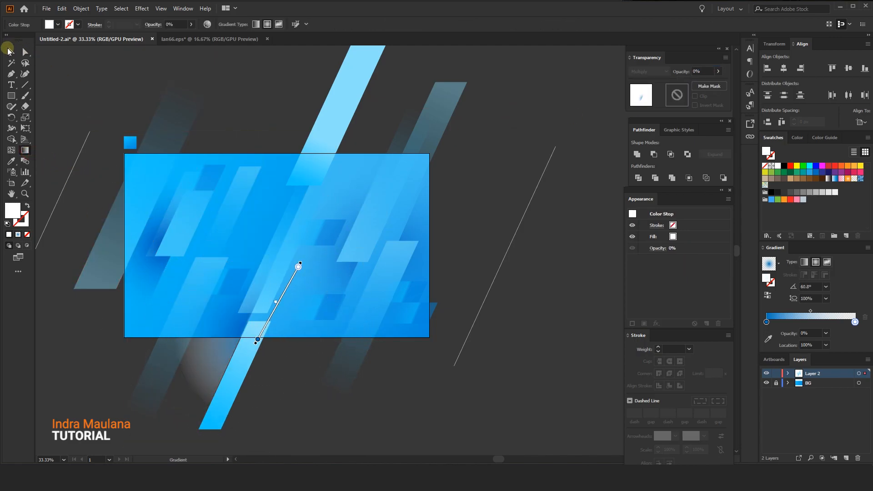
{"action": "left_click", "coordinate": [10, 49]}
{"action": "right_click", "coordinate": [273, 202]}
{"action": "mouse_move", "coordinate": [328, 354]}
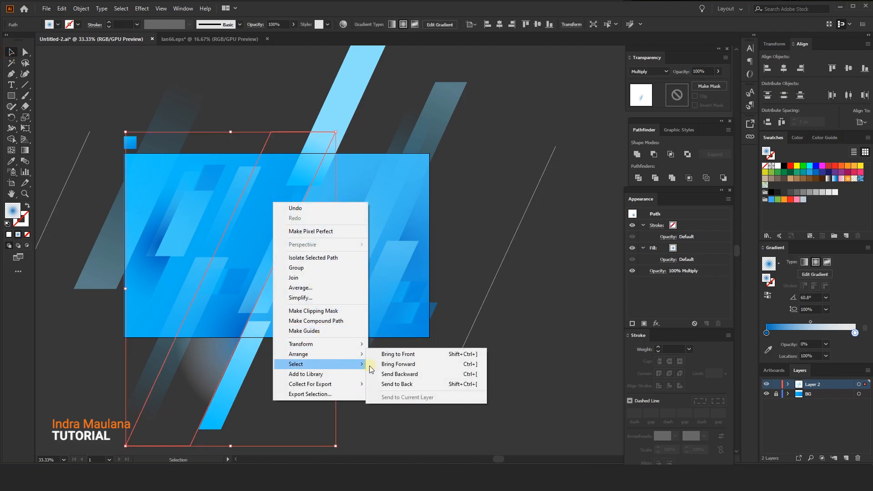
{"action": "left_click", "coordinate": [397, 383]}
Step: Enlarge the slanted shadow shape's radial gradient, running from just above the artboard's lower edge toward the upper middle at about 60.6°
{"action": "left_click", "coordinate": [25, 150]}
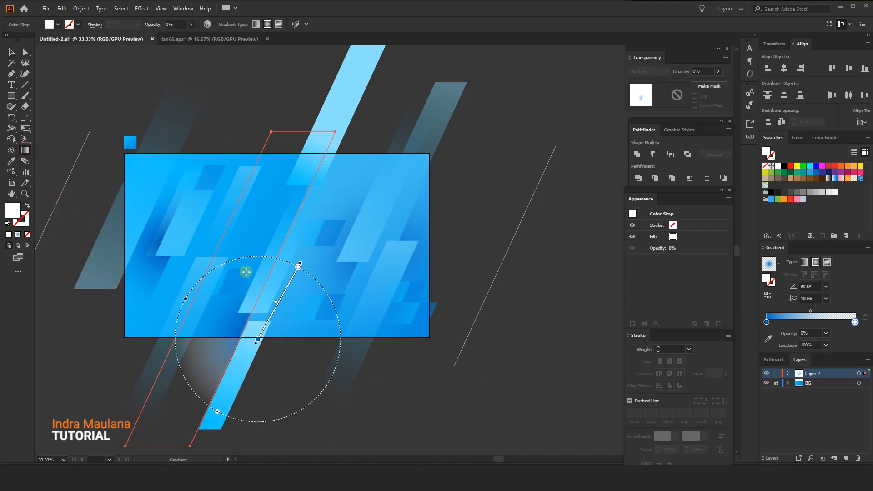
{"action": "left_click_drag", "start_coordinate": [262, 243], "coordinate": [340, 270]}
{"action": "left_click_drag", "start_coordinate": [272, 354], "coordinate": [375, 253]}
{"action": "mouse_move", "coordinate": [346, 278]}
{"action": "left_mouse_down"}
{"action": "mouse_move", "coordinate": [362, 252]}
{"action": "mouse_move", "coordinate": [354, 260]}
{"action": "left_mouse_up"}
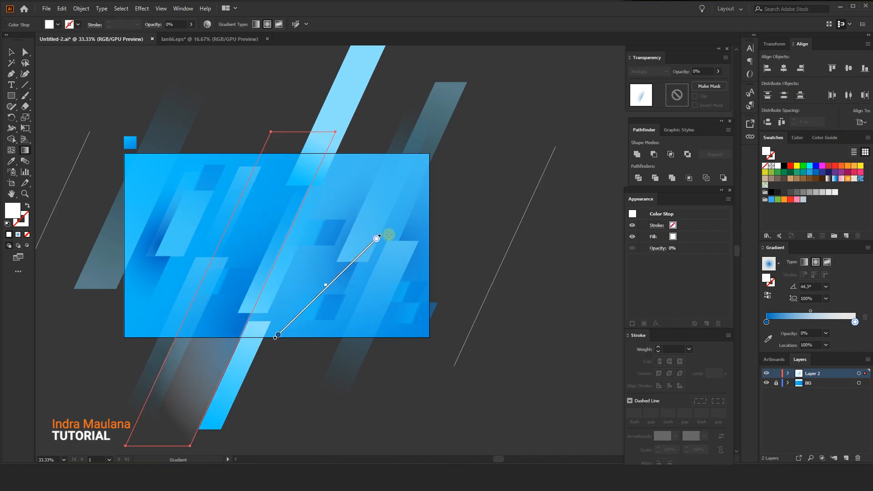
{"action": "left_click_drag", "start_coordinate": [383, 231], "coordinate": [355, 197]}
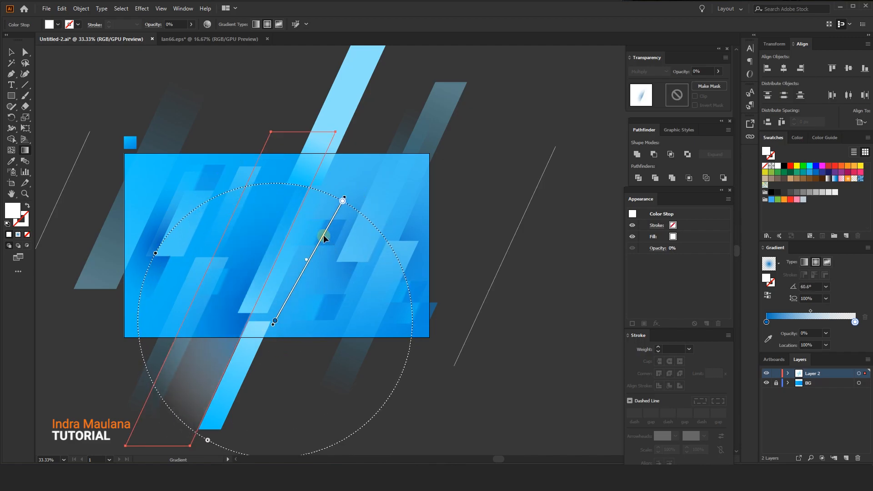
{"action": "left_click", "coordinate": [11, 52]}
Step: Copy the slanted shadow shape and paste the duplicate directly in front of it
{"action": "left_click", "coordinate": [62, 8]}
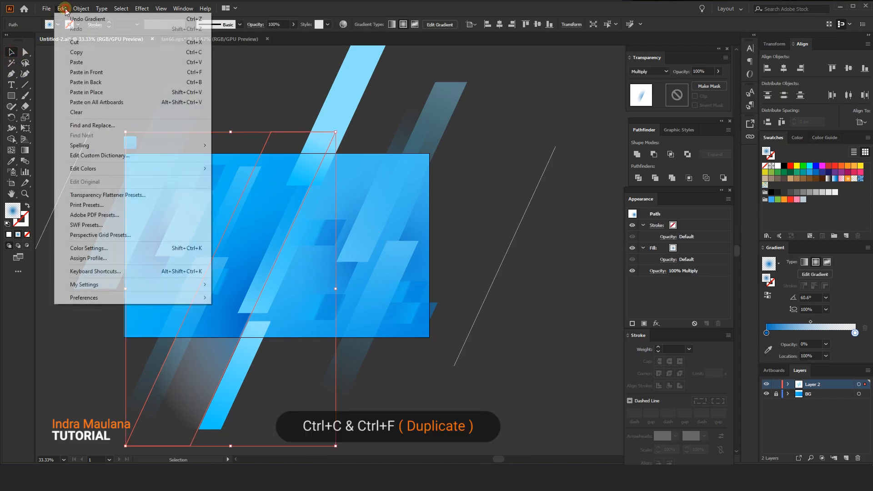
{"action": "left_click", "coordinate": [76, 52]}
{"action": "left_click", "coordinate": [62, 9]}
{"action": "left_click", "coordinate": [97, 72]}
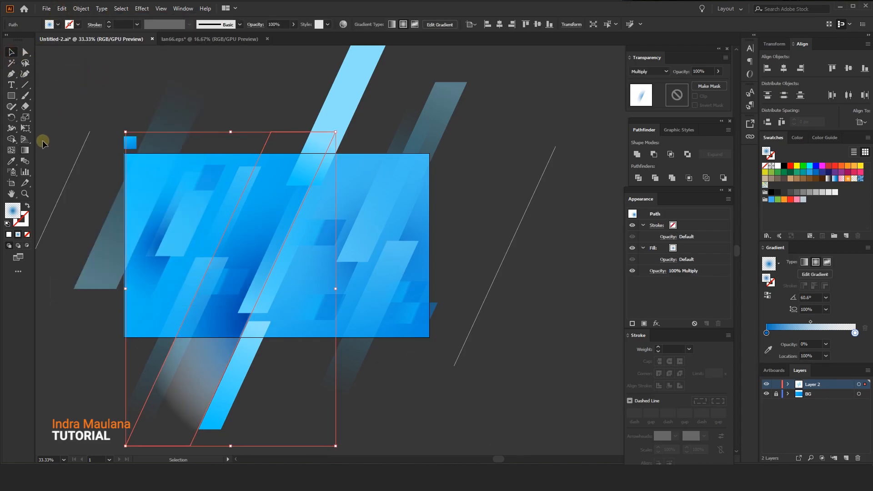
Step: Move the duplicate's radial gradient to the shape's upper part at about -96° with 88.5% aspect ratio, and set its opacity to 61%
{"action": "left_click", "coordinate": [25, 150]}
{"action": "left_click_drag", "start_coordinate": [312, 166], "coordinate": [313, 251]}
{"action": "left_click_drag", "start_coordinate": [410, 187], "coordinate": [401, 188]}
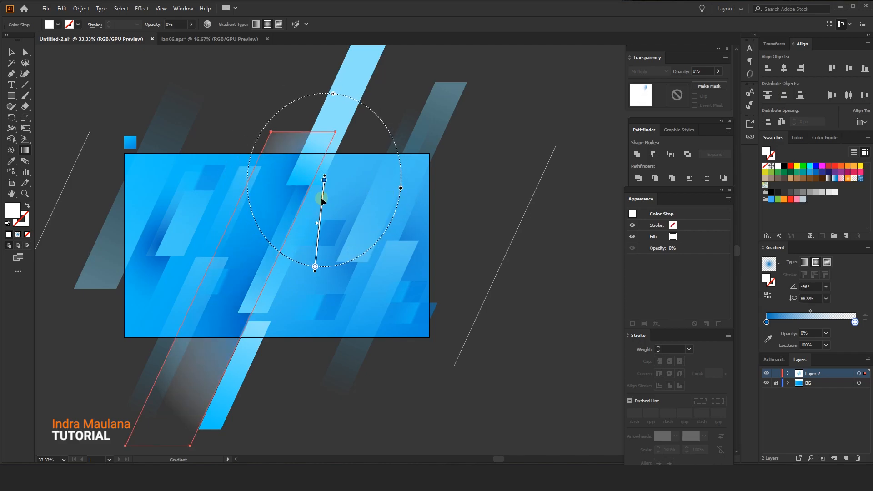
{"action": "left_click", "coordinate": [11, 51]}
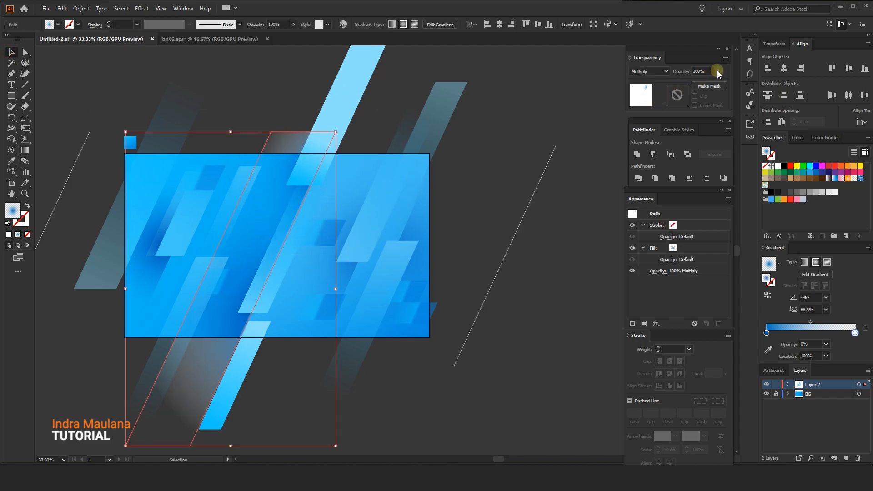
{"action": "left_click_drag", "start_coordinate": [710, 83], "coordinate": [704, 84]}
Step: Lock the duplicated shadow shape and lower the opacity of the original slanted shadow beneath it
{"action": "left_click", "coordinate": [81, 8]}
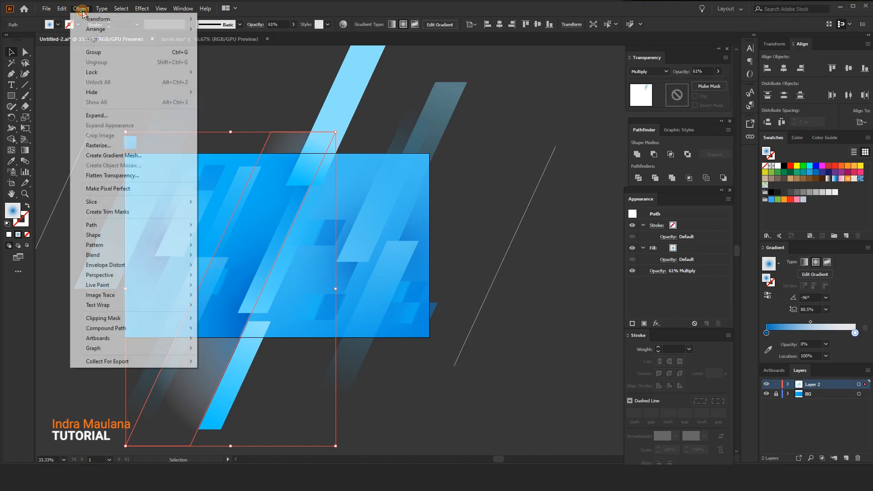
{"action": "mouse_move", "coordinate": [115, 72]}
{"action": "left_click", "coordinate": [246, 75]}
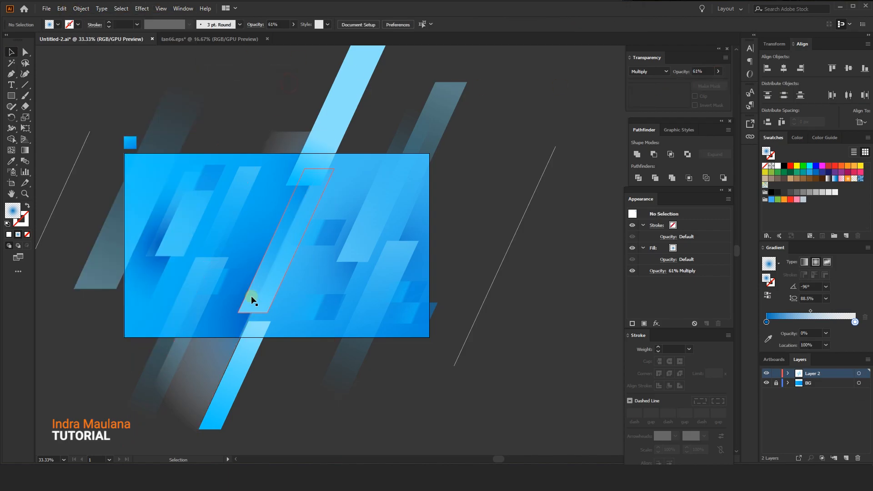
{"action": "left_click", "coordinate": [249, 292]}
{"action": "left_click", "coordinate": [250, 226]}
{"action": "left_click_drag", "start_coordinate": [715, 85], "coordinate": [708, 85]}
Step: Reposition the left zigzag's radial gradient under the upper-left bar, running down to the artboard's lower edge at about -105.8°
{"action": "left_click", "coordinate": [147, 274]}
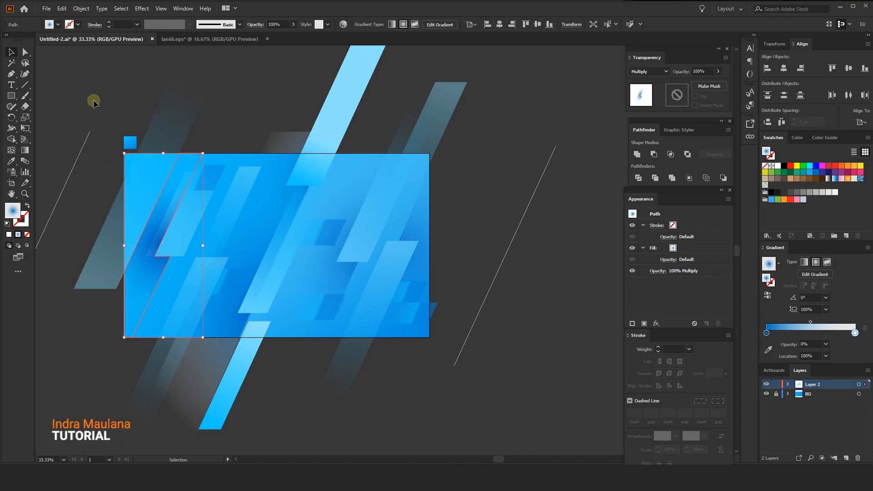
{"action": "key", "text": "g"}
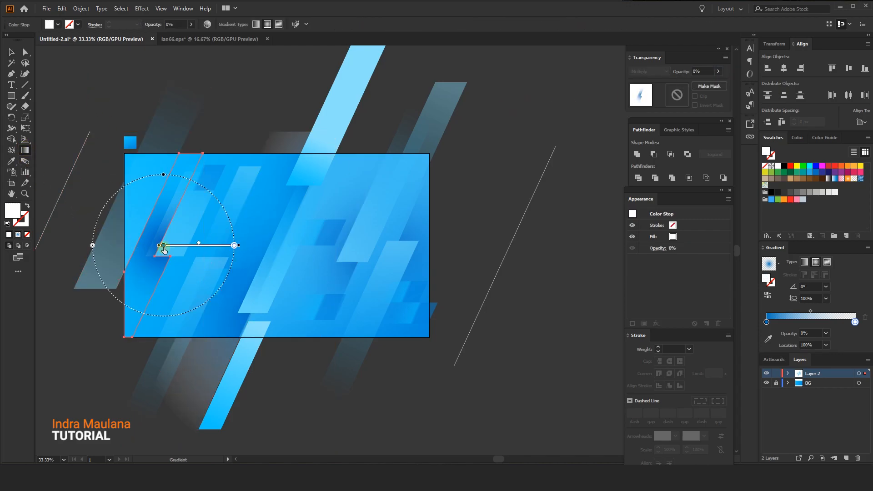
{"action": "left_click_drag", "start_coordinate": [165, 229], "coordinate": [135, 332]}
{"action": "left_click_drag", "start_coordinate": [160, 244], "coordinate": [190, 250]}
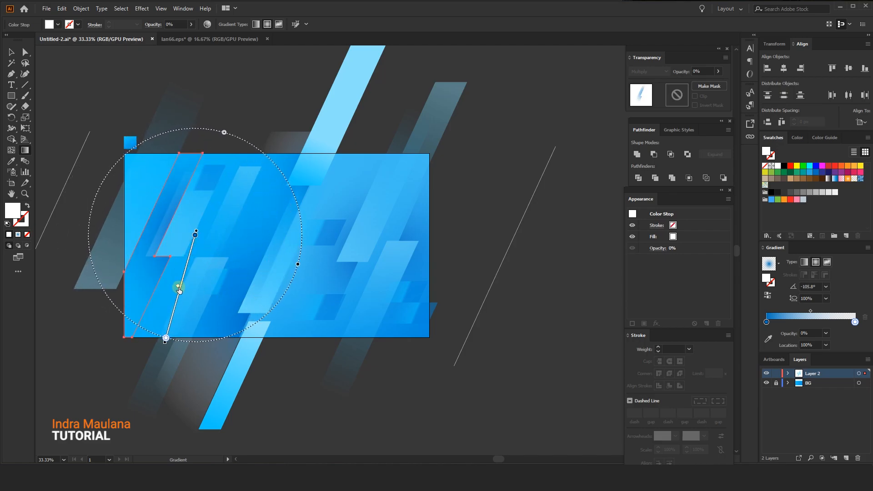
{"action": "left_click", "coordinate": [12, 52]}
Step: Set the left zigzag shadow shape's opacity to 67%
{"action": "left_click", "coordinate": [218, 55]}
{"action": "left_click", "coordinate": [165, 221]}
{"action": "left_click", "coordinate": [718, 72]}
{"action": "left_click_drag", "start_coordinate": [711, 83], "coordinate": [705, 83]}
{"action": "left_click", "coordinate": [270, 82]}
Step: Place a copy of the left zigzag shape on the empty canvas beyond the artboard's left edge
{"action": "left_click_drag", "start_coordinate": [161, 109], "coordinate": [279, 117]}
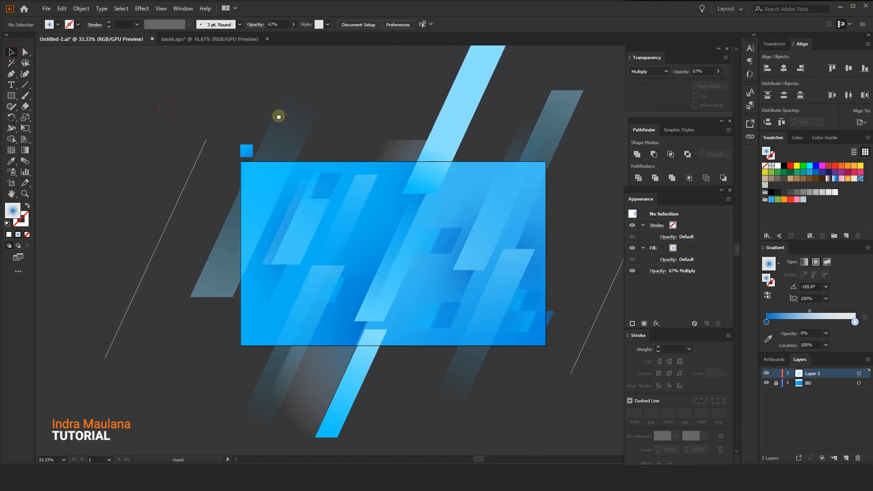
{"action": "left_click", "coordinate": [265, 273]}
{"action": "left_click", "coordinate": [182, 334]}
{"action": "left_click_drag", "start_coordinate": [273, 291], "coordinate": [80, 291]}
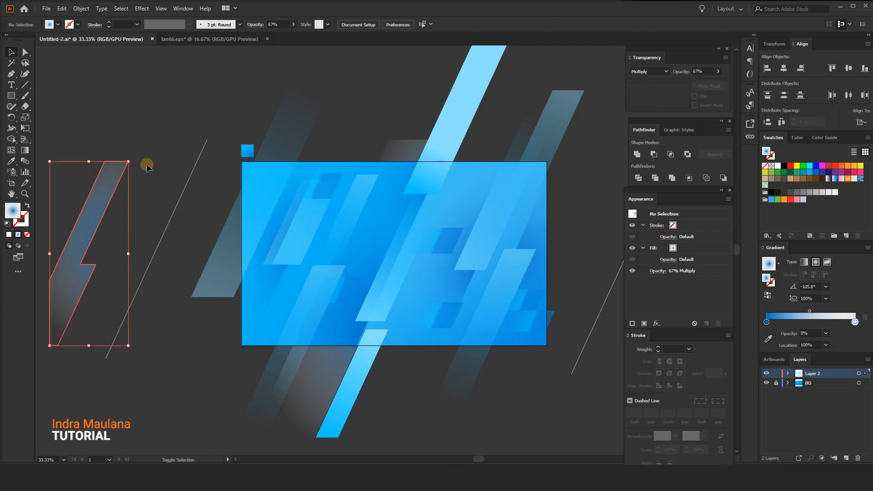
{"action": "left_click", "coordinate": [146, 164]}
Step: Fill the copied zigzag with solid white and set its blending mode to Normal
{"action": "left_click_drag", "start_coordinate": [66, 148], "coordinate": [124, 146]}
{"action": "left_click", "coordinate": [778, 166]}
{"action": "left_click", "coordinate": [169, 189]}
{"action": "left_click", "coordinate": [778, 166]}
{"action": "left_click", "coordinate": [647, 72]}
{"action": "left_click", "coordinate": [649, 81]}
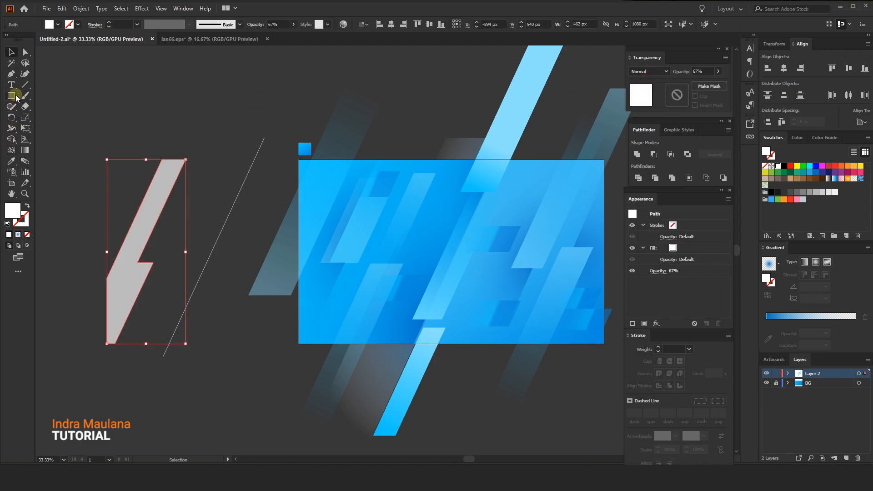
Step: Cut the white zigzag at its lower-right and upper-right corners with the Scissors tool and delete its left-hand part
{"action": "left_click_drag", "start_coordinate": [22, 110], "coordinate": [50, 117]}
{"action": "left_click", "coordinate": [113, 343]}
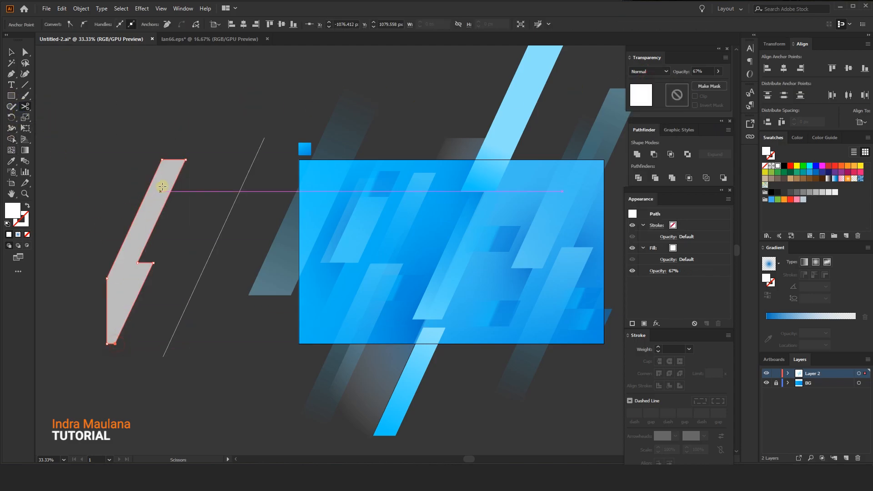
{"action": "left_click", "coordinate": [184, 160]}
{"action": "key", "text": "v"}
{"action": "left_click", "coordinate": [156, 185]}
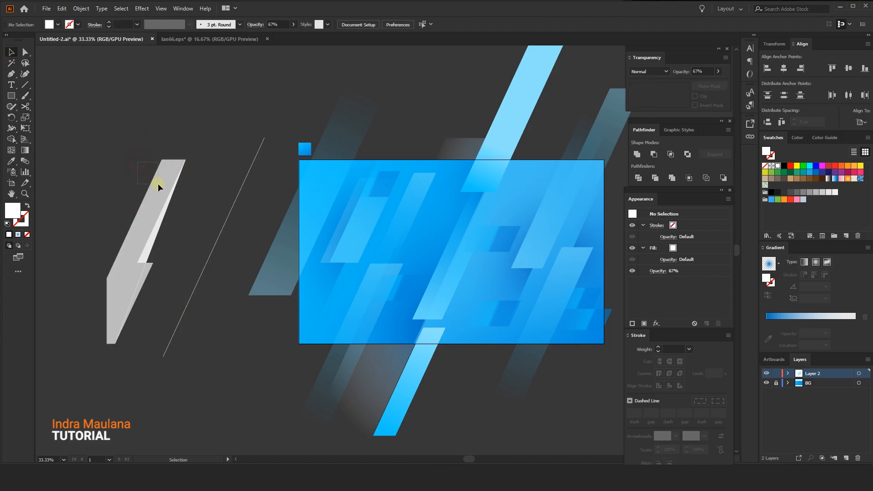
{"action": "key", "text": "Delete"}
Step: Swap the remaining zigzag's fill and stroke, leaving a white 1 pt line without a fill
{"action": "left_click", "coordinate": [149, 217]}
{"action": "left_click", "coordinate": [687, 154]}
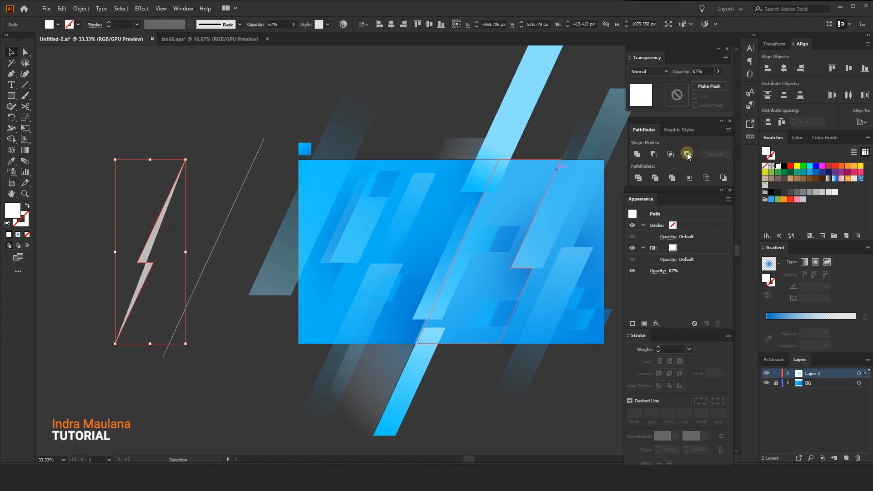
{"action": "left_click", "coordinate": [26, 206]}
Step: Place the white zigzag line on the artboard along the left zigzag shadow's right edge
{"action": "left_click_drag", "start_coordinate": [162, 142], "coordinate": [144, 171]}
{"action": "left_click_drag", "start_coordinate": [105, 257], "coordinate": [221, 258]}
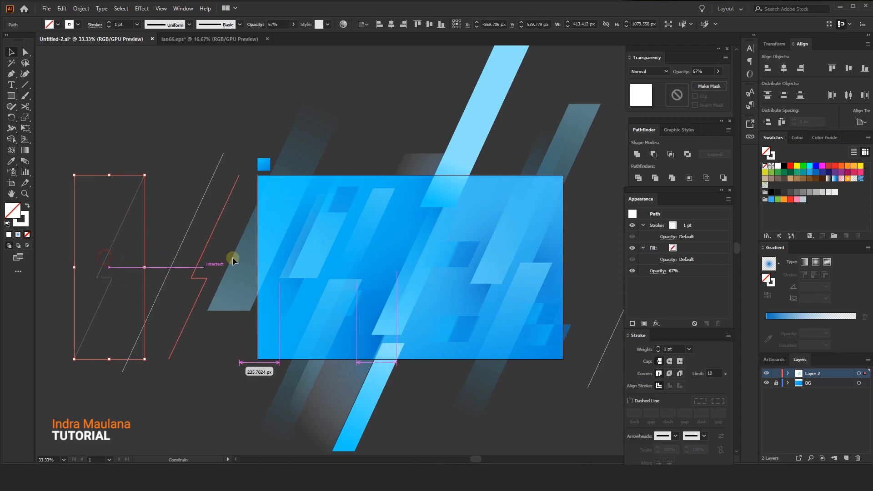
{"action": "left_click_drag", "start_coordinate": [294, 256], "coordinate": [295, 259]}
{"action": "scroll", "coordinate": [296, 358], "scroll_direction": "up", "scroll_amount": 1}
{"action": "left_click_drag", "start_coordinate": [279, 355], "coordinate": [220, 345]}
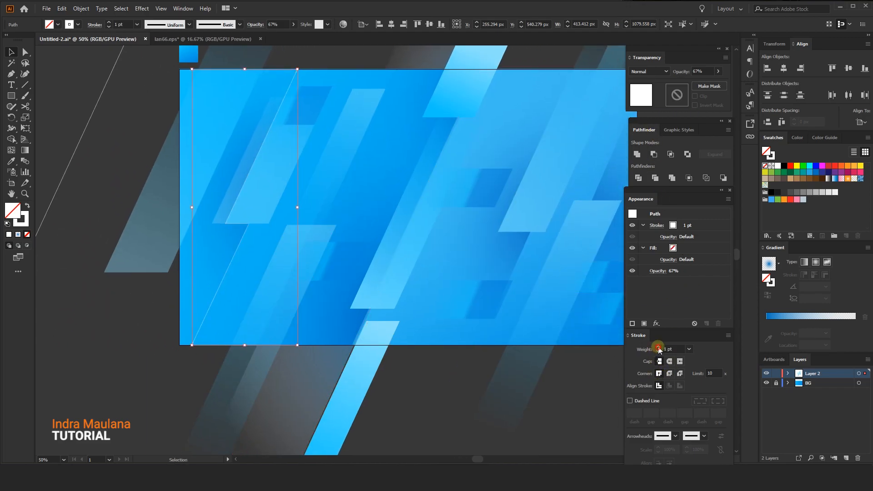
Step: Give the zigzag line a 2 pt stroke with a linear white-to-black gradient and remove its fill
{"action": "left_click", "coordinate": [778, 264]}
{"action": "left_click", "coordinate": [727, 283]}
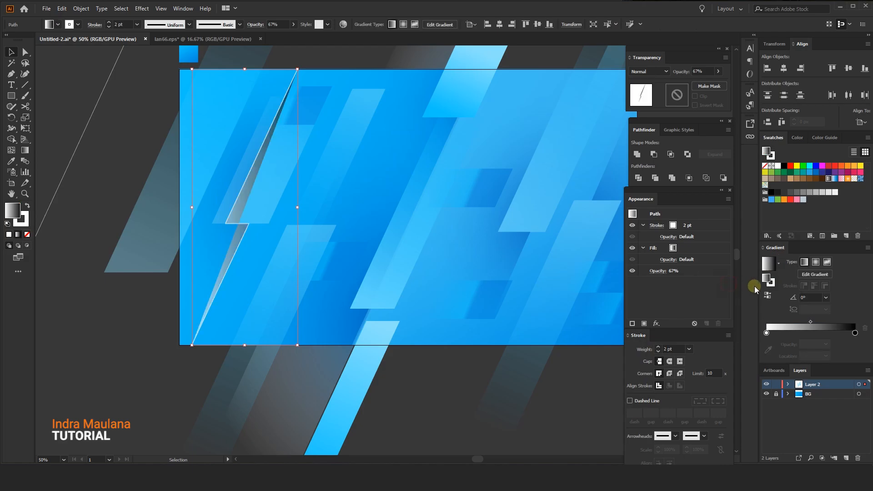
{"action": "left_click", "coordinate": [768, 297]}
{"action": "left_click", "coordinate": [768, 297]}
{"action": "left_click", "coordinate": [26, 205]}
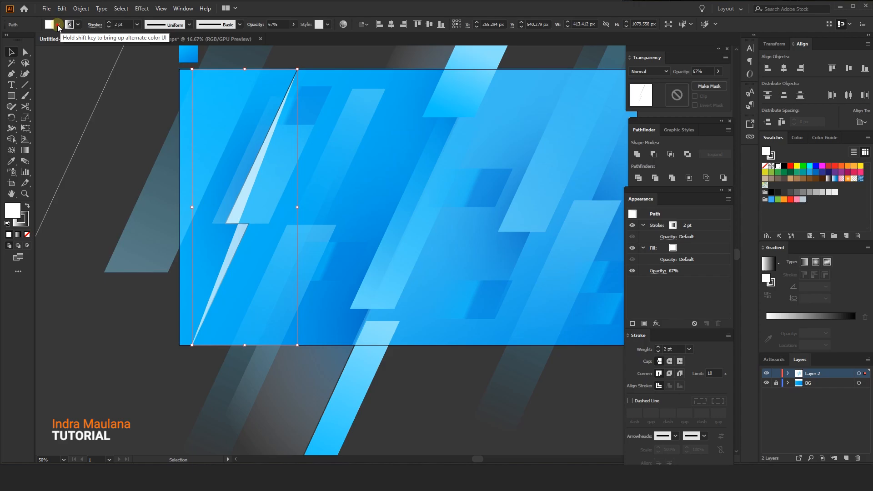
{"action": "left_click", "coordinate": [26, 235]}
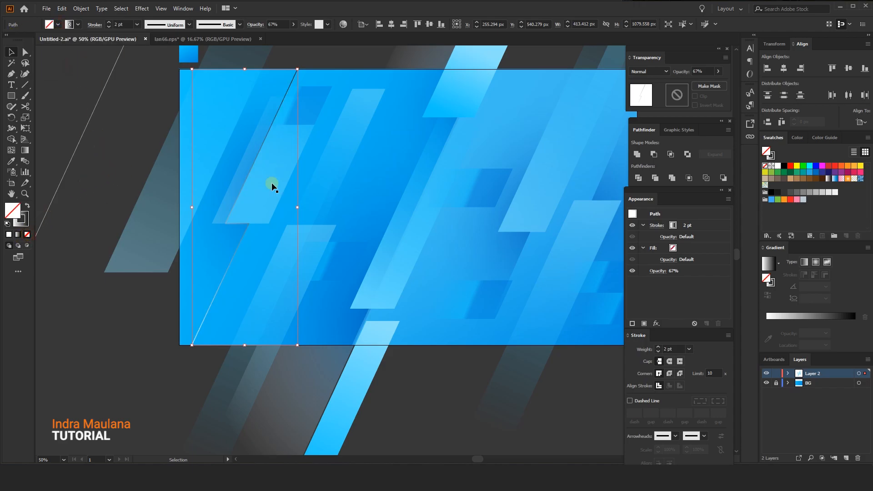
Step: Set the zigzag line's blending mode to Screen and deselect it
{"action": "left_click", "coordinate": [650, 72]}
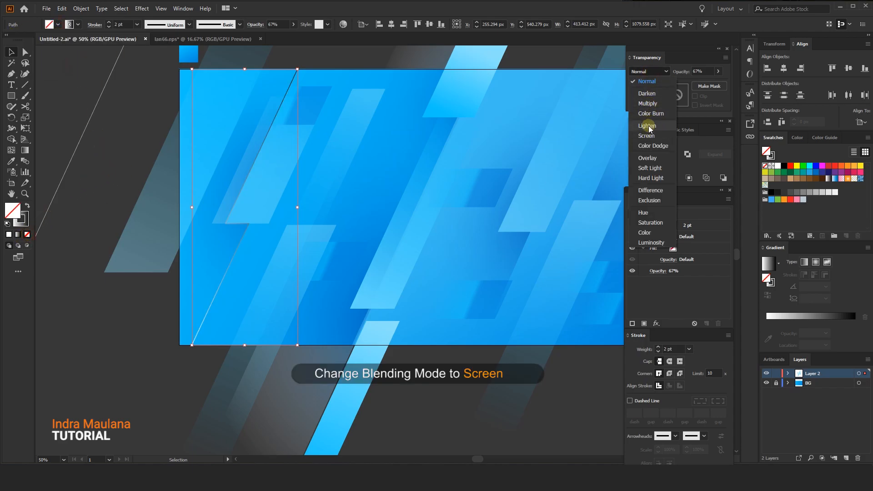
{"action": "left_click", "coordinate": [650, 123]}
{"action": "left_click", "coordinate": [769, 289]}
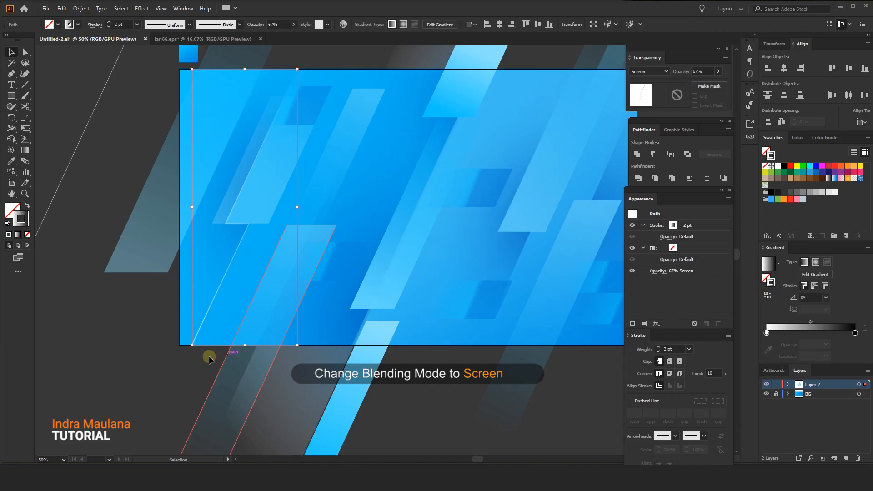
{"action": "left_click", "coordinate": [87, 205]}
Step: Place a copy of the translucent slanted bar over the artboard's left part, extending above the top edge
{"action": "left_click", "coordinate": [342, 153]}
{"action": "left_click_drag", "start_coordinate": [342, 154], "coordinate": [336, 160]}
{"action": "left_click", "coordinate": [380, 70]}
{"action": "left_click_drag", "start_coordinate": [364, 74], "coordinate": [347, 137]}
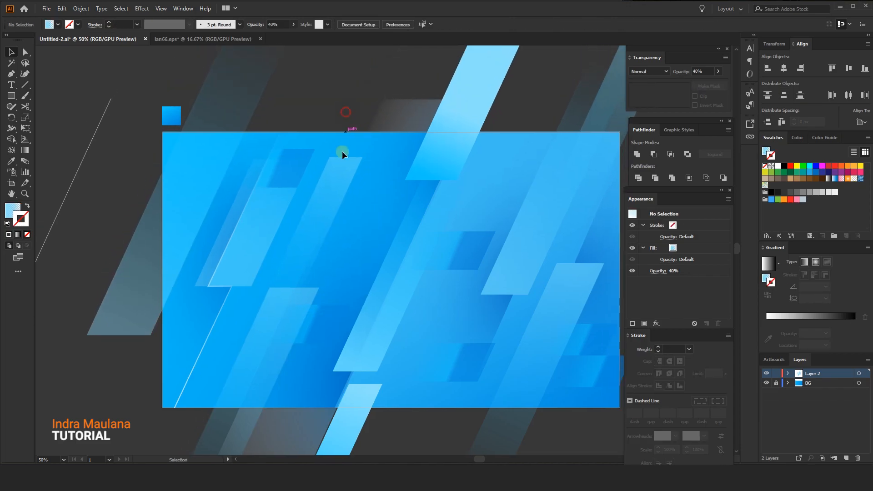
{"action": "left_click", "coordinate": [314, 219]}
{"action": "left_click_drag", "start_coordinate": [314, 219], "coordinate": [305, 163], "text": "alt"}
{"action": "left_click_drag", "start_coordinate": [343, 248], "coordinate": [338, 109]}
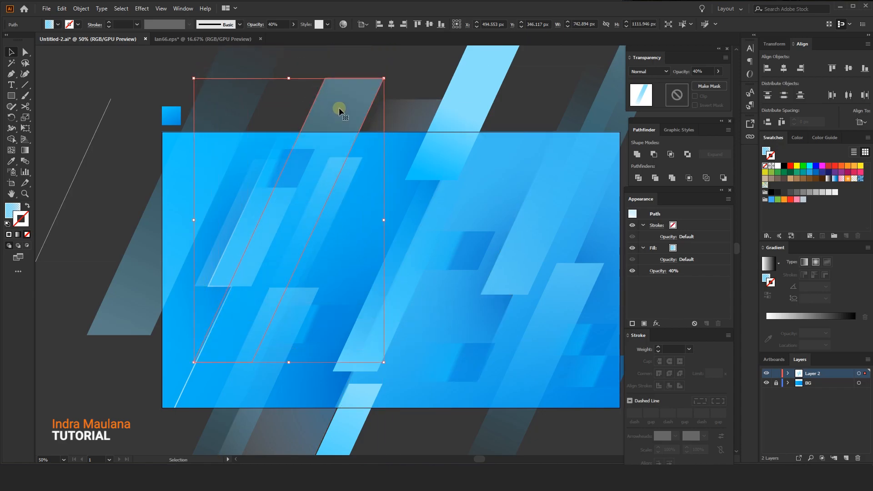
Step: Bring the narrow slanted bar beside the left zigzag shadow to the front
{"action": "left_click", "coordinate": [356, 68]}
{"action": "left_click_drag", "start_coordinate": [357, 68], "coordinate": [350, 69]}
{"action": "left_click", "coordinate": [343, 176]}
{"action": "right_click", "coordinate": [337, 167]}
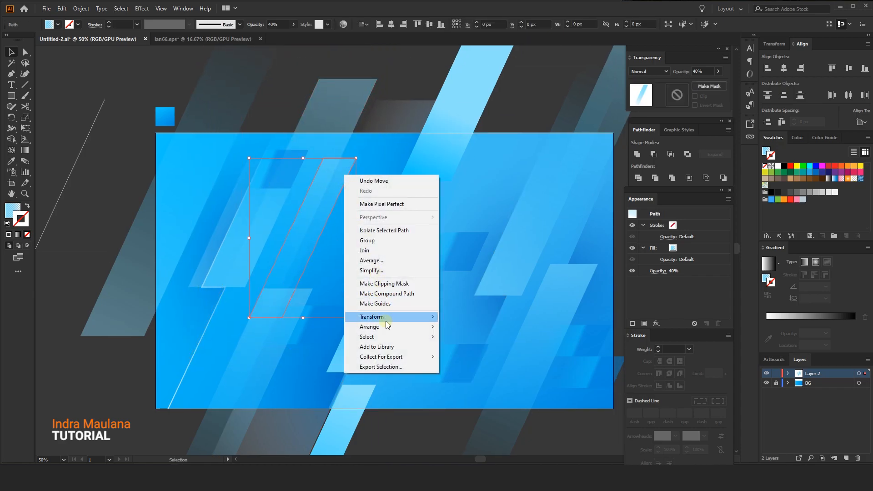
{"action": "left_click", "coordinate": [468, 327]}
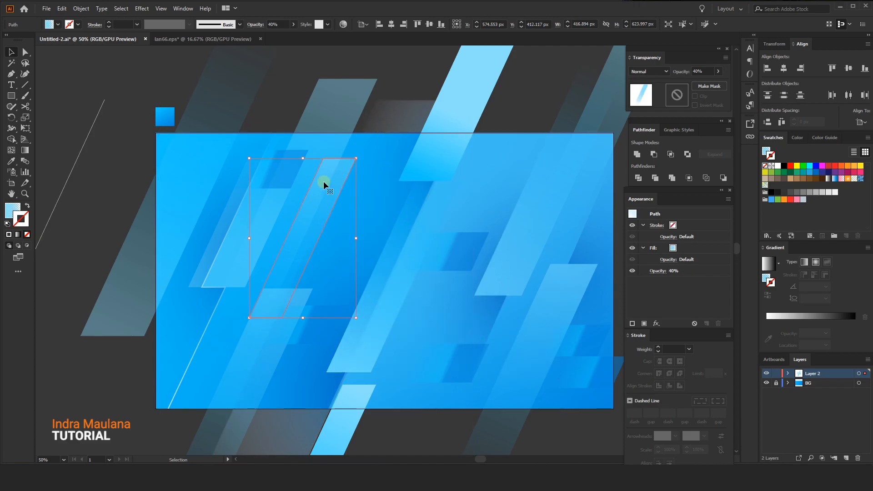
Step: Redraw the narrow bar's linear gradient along its length so it fades downwards at about -113°
{"action": "left_click", "coordinate": [29, 151]}
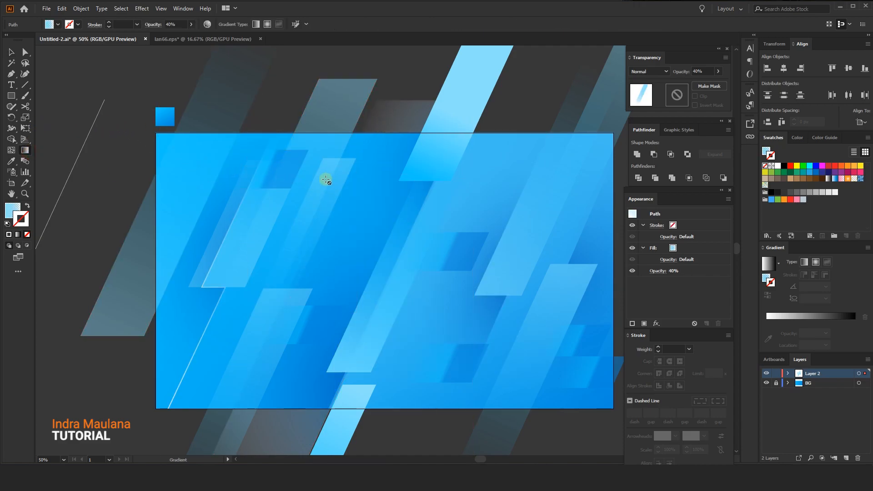
{"action": "left_click", "coordinate": [13, 209]}
{"action": "left_click_drag", "start_coordinate": [360, 169], "coordinate": [289, 291]}
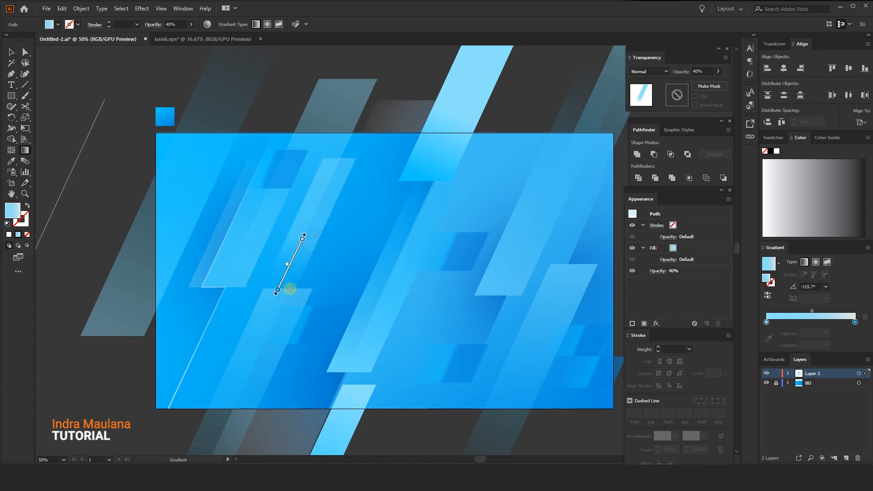
{"action": "left_click_drag", "start_coordinate": [325, 211], "coordinate": [303, 261]}
Step: Trace the narrow bar's upper left edge, top edge and full right edge with an open Pen path
{"action": "key", "text": "p"}
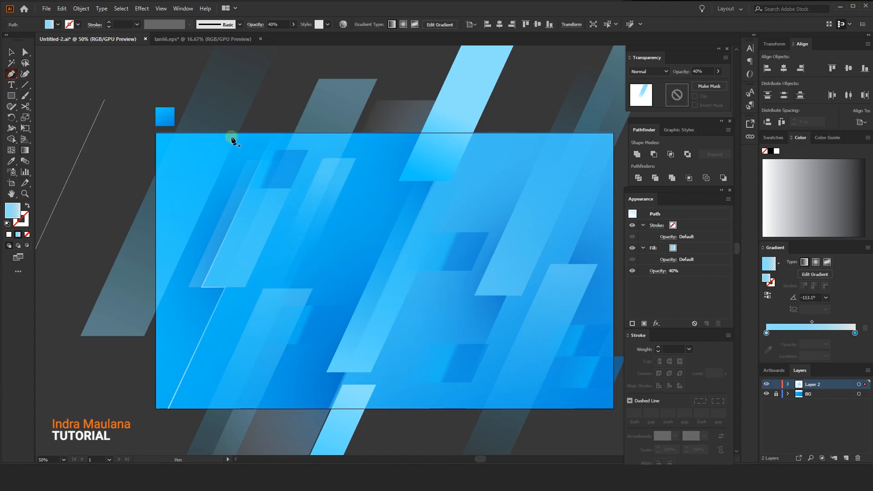
{"action": "left_click", "coordinate": [322, 159]}
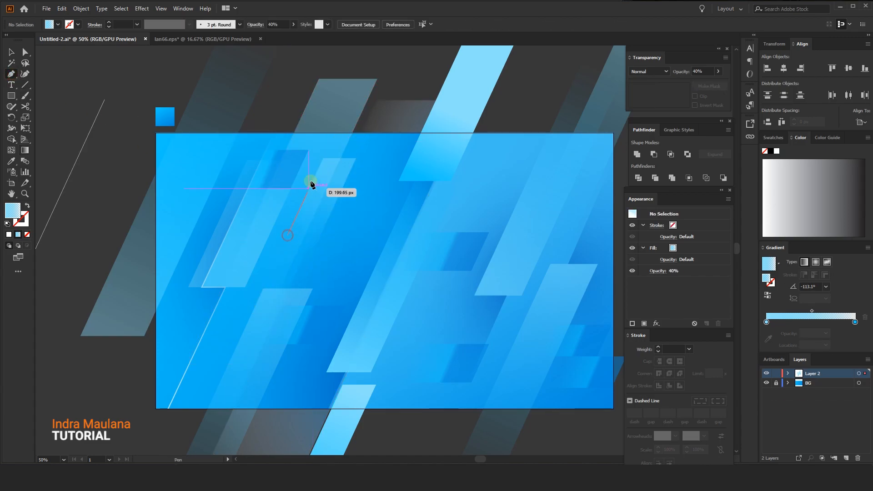
{"action": "left_click", "coordinate": [355, 159]}
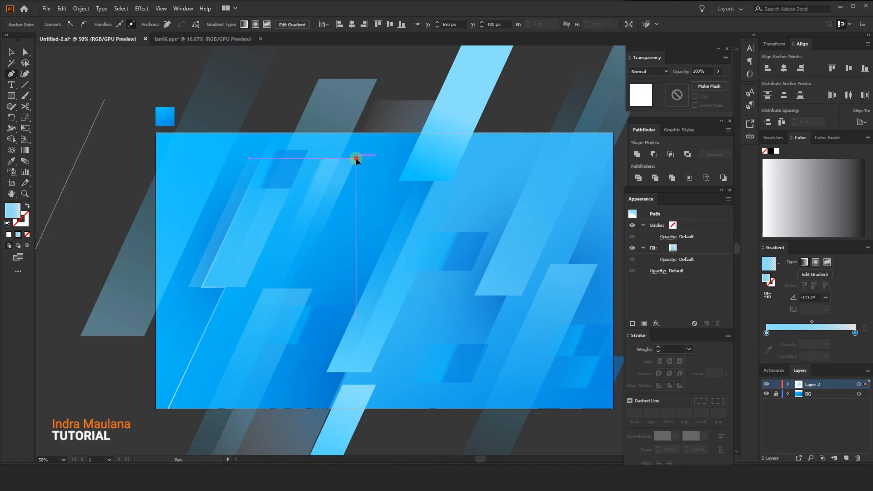
{"action": "left_click", "coordinate": [281, 321]}
Step: Copy the zigzag line's gradient stroke style onto the traced path with the Eyedropper and reverse its gradient
{"action": "left_click", "coordinate": [11, 161]}
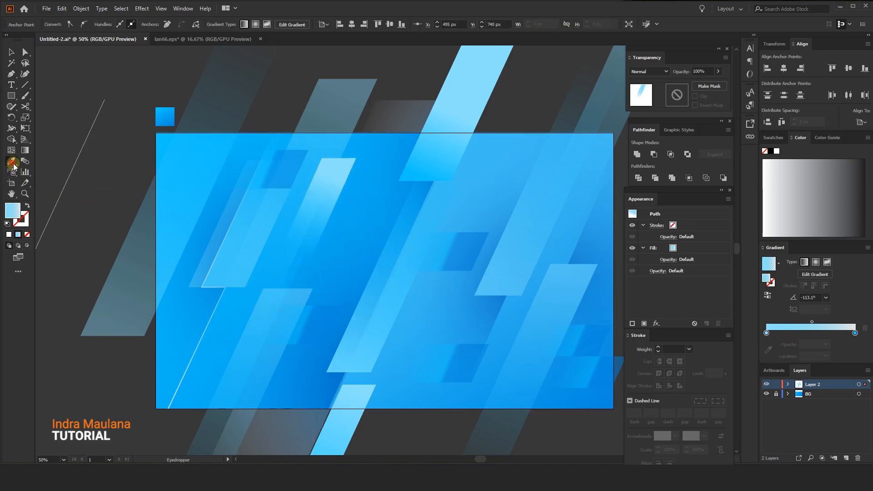
{"action": "left_click", "coordinate": [206, 330]}
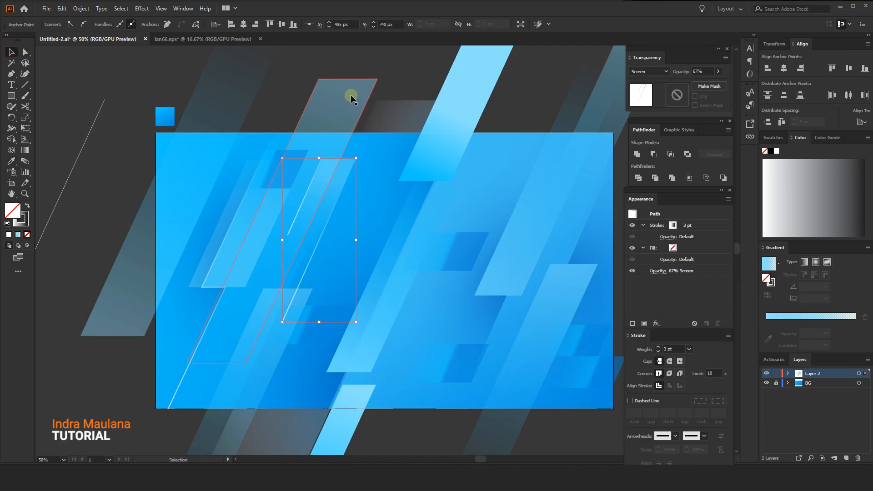
{"action": "left_click", "coordinate": [767, 295]}
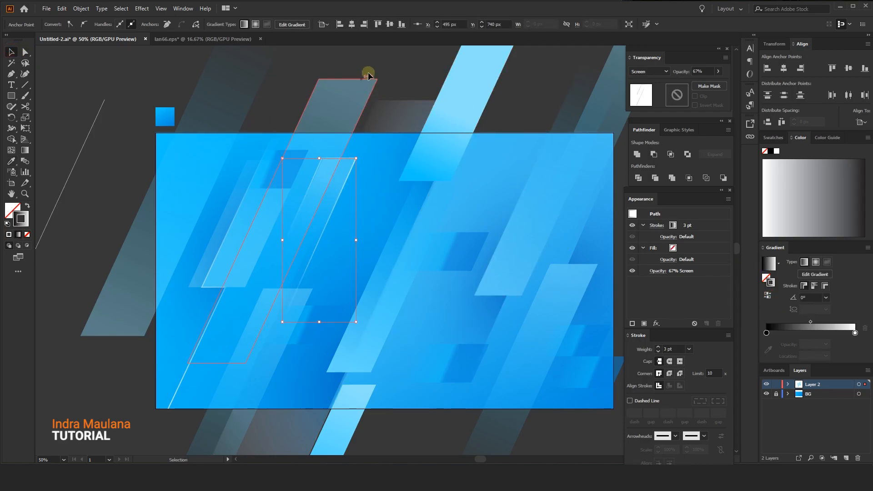
{"action": "left_click", "coordinate": [406, 86]}
Step: Draw a 1790 x 1080 px rectangle covering the whole artboard and fill it with solid white
{"action": "scroll", "coordinate": [405, 86], "scroll_direction": "down", "scroll_amount": 1}
{"action": "left_click_drag", "start_coordinate": [405, 86], "coordinate": [362, 94]}
{"action": "scroll", "coordinate": [435, 234], "scroll_direction": "up", "scroll_amount": 1}
{"action": "left_click_drag", "start_coordinate": [426, 236], "coordinate": [434, 239]}
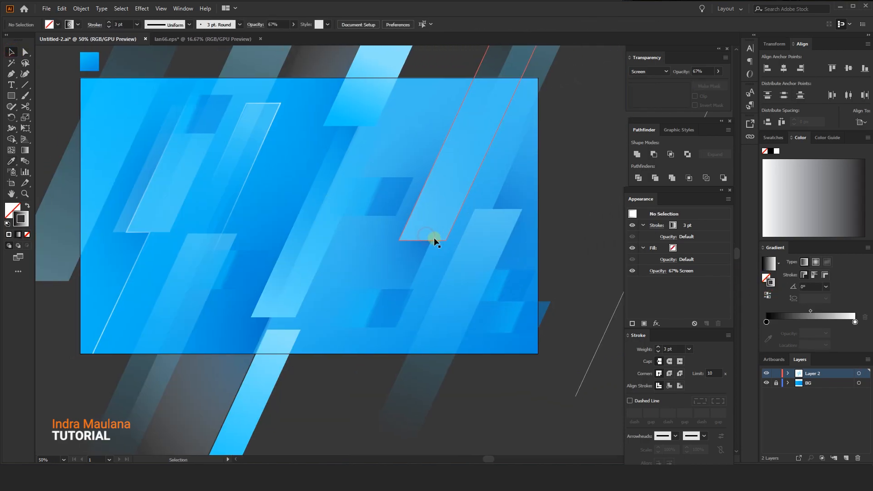
{"action": "scroll", "coordinate": [448, 238], "scroll_direction": "down", "scroll_amount": 1}
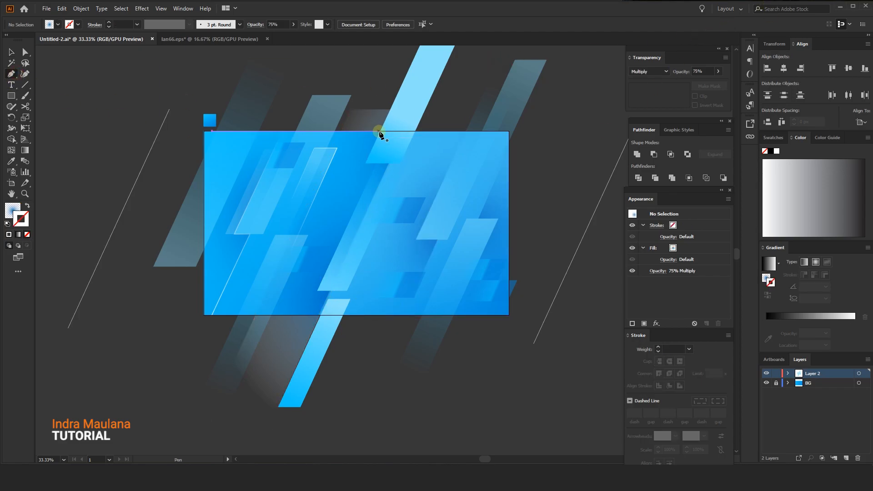
{"action": "left_click_drag", "start_coordinate": [203, 131], "coordinate": [509, 315]}
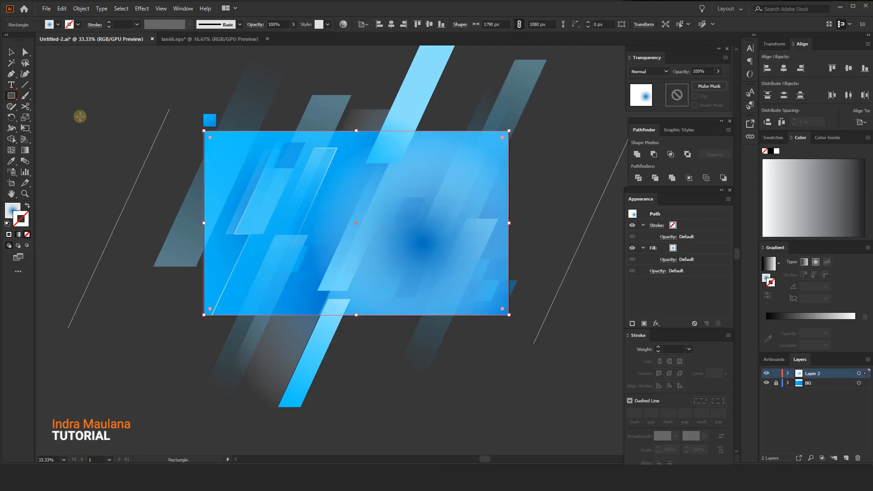
{"action": "left_click", "coordinate": [10, 210]}
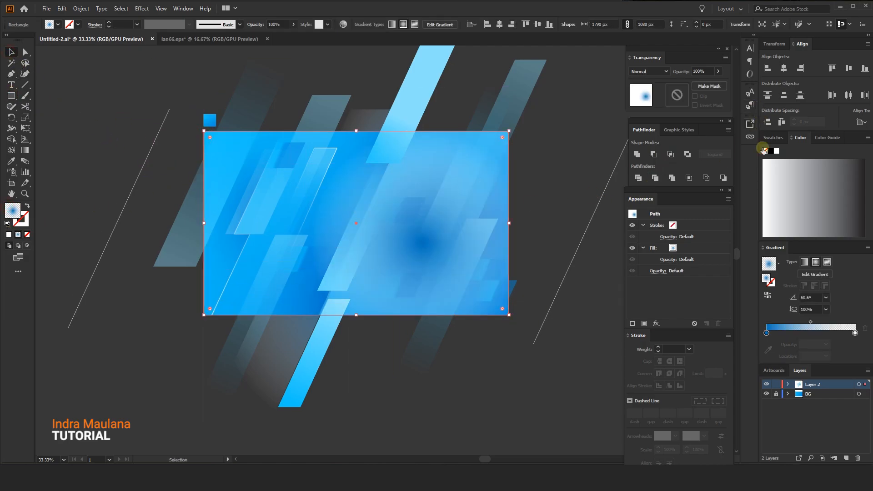
{"action": "left_click", "coordinate": [772, 137]}
{"action": "left_click", "coordinate": [778, 165]}
Step: Move the spare slanted line from outside the artboard onto the white rectangle and divide the rectangle along it
{"action": "left_click_drag", "start_coordinate": [137, 181], "coordinate": [362, 197]}
{"action": "left_click", "coordinate": [433, 228], "text": "shift"}
{"action": "left_click", "coordinate": [639, 178]}
Step: Undo the accidental move of the divided white rectangle and ungroup its pieces
{"action": "left_click_drag", "start_coordinate": [414, 218], "coordinate": [473, 304]}
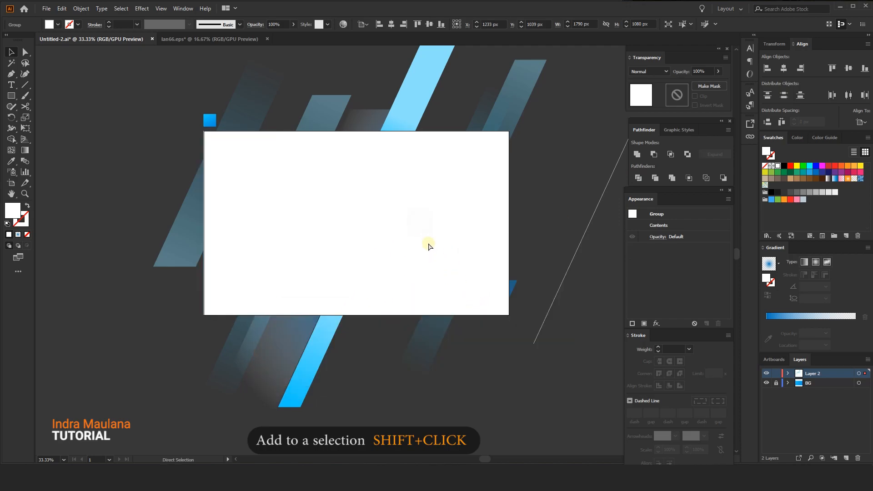
{"action": "key", "text": "ctrl+z"}
{"action": "right_click", "coordinate": [406, 202]}
{"action": "left_click", "coordinate": [432, 277]}
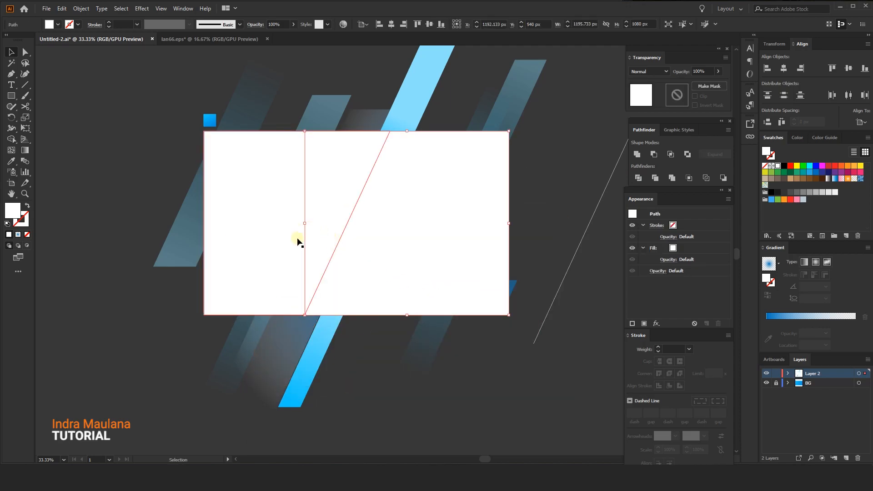
Step: Select both white pieces and open the Basic Graphics_Dots pattern library
{"action": "left_click", "coordinate": [284, 244], "text": "shift"}
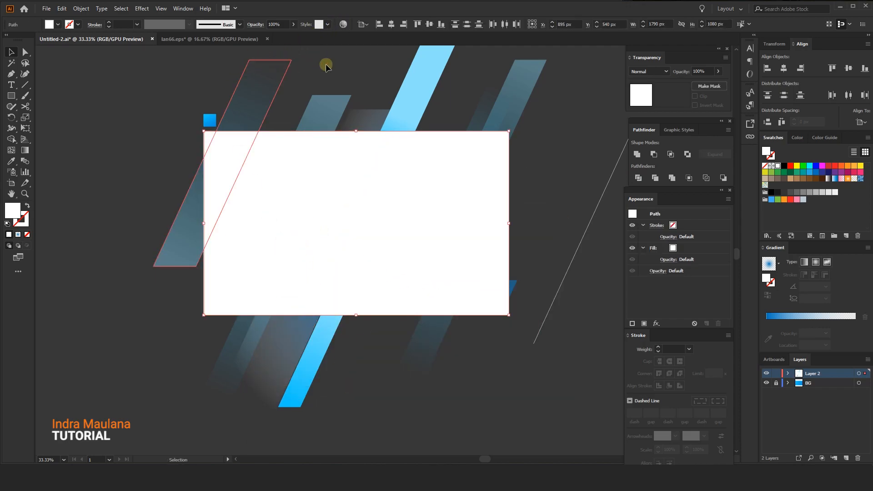
{"action": "left_click", "coordinate": [58, 26]}
{"action": "left_click", "coordinate": [116, 73]}
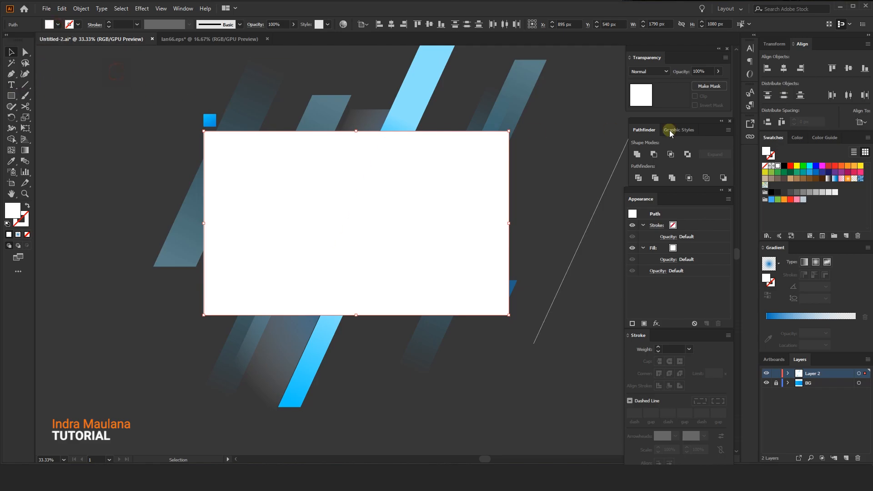
{"action": "left_click", "coordinate": [767, 236]}
{"action": "mouse_move", "coordinate": [813, 141]}
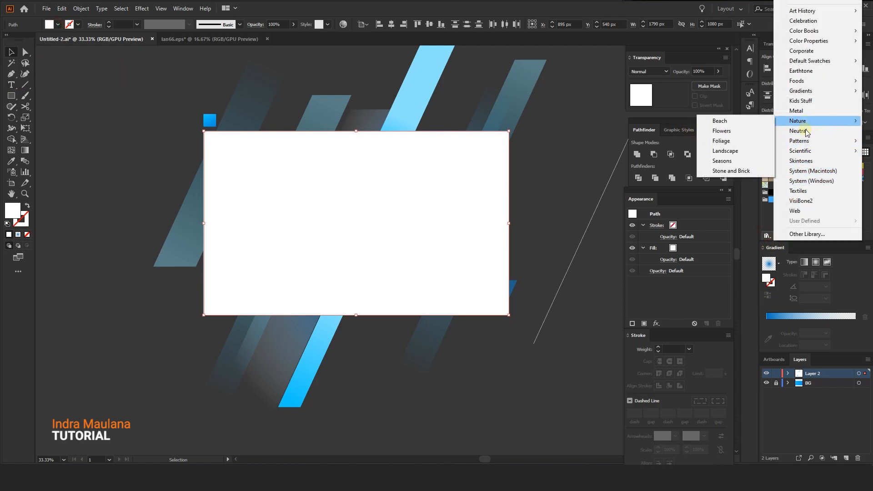
{"action": "mouse_move", "coordinate": [732, 141]}
{"action": "left_click", "coordinate": [795, 141]}
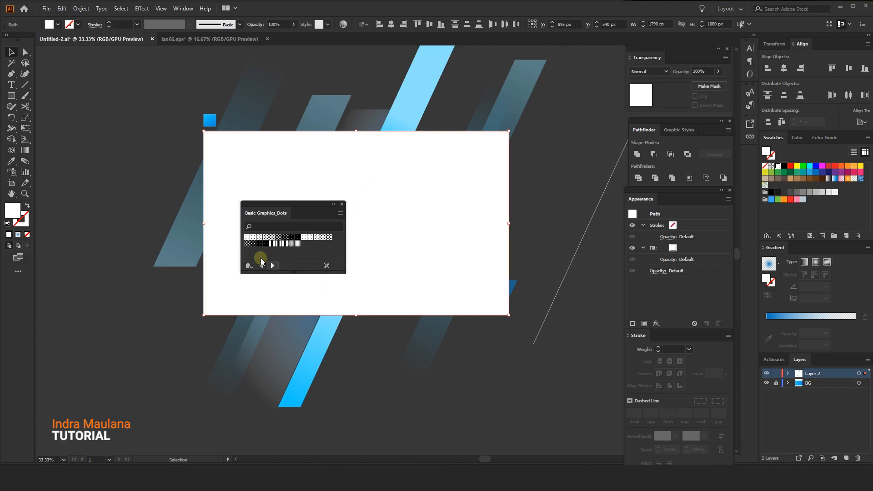
Step: Try several dot patterns on the two pieces, keep the second swatch as their fill and close the pattern library
{"action": "left_click", "coordinate": [254, 238]}
{"action": "left_click", "coordinate": [259, 238]}
{"action": "left_click", "coordinate": [296, 237]}
{"action": "left_click", "coordinate": [309, 237]}
{"action": "left_click", "coordinate": [253, 238]}
{"action": "left_click_drag", "start_coordinate": [258, 213], "coordinate": [461, 241]}
{"action": "left_click", "coordinate": [518, 266]}
{"action": "left_click", "coordinate": [455, 266]}
{"action": "left_click", "coordinate": [457, 266]}
{"action": "left_click", "coordinate": [545, 232]}
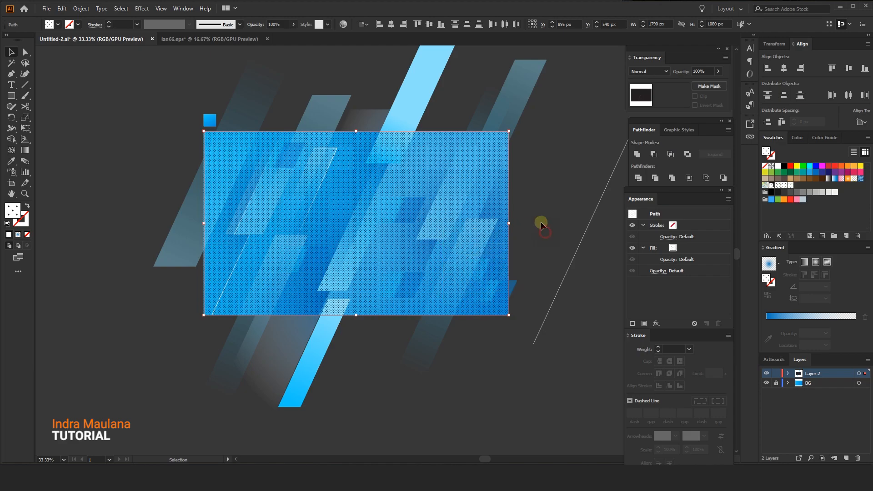
Step: Recolor the dot pattern of both pieces to dark blue #032E72
{"action": "left_click", "coordinate": [343, 24]}
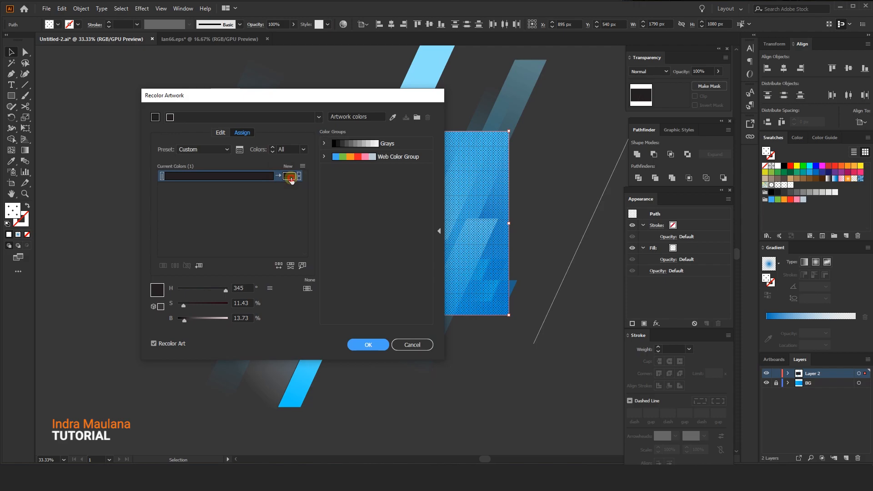
{"action": "double_click", "coordinate": [291, 177]}
{"action": "left_click", "coordinate": [304, 215]}
{"action": "left_click", "coordinate": [285, 238]}
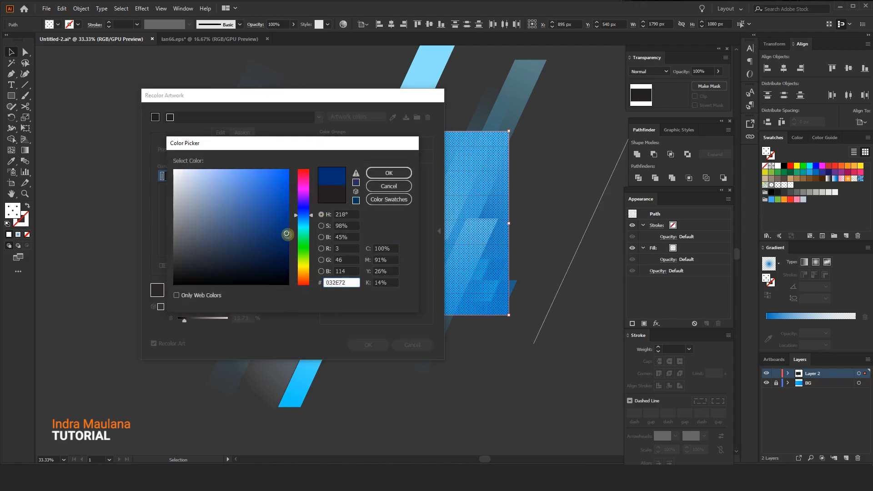
{"action": "left_click", "coordinate": [382, 172]}
{"action": "left_click", "coordinate": [364, 344]}
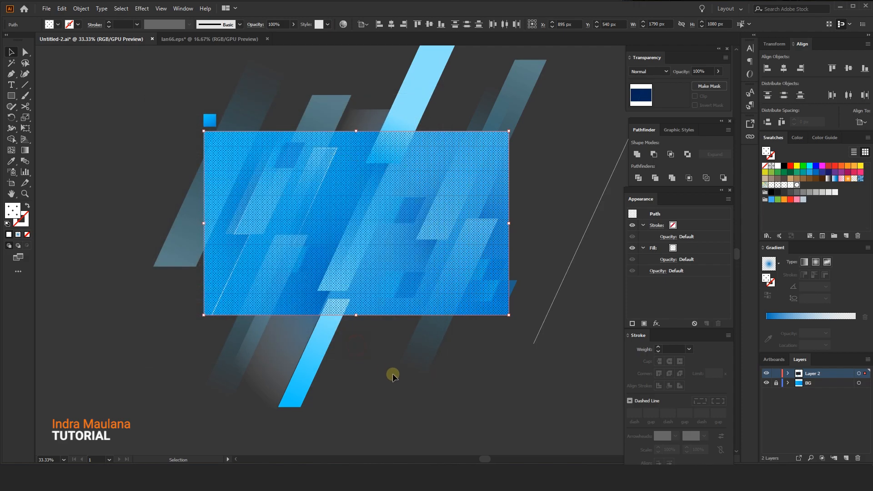
Step: Copy the left dotted piece and create an opacity mask on it, opened for editing
{"action": "left_click", "coordinate": [248, 252]}
{"action": "left_click", "coordinate": [61, 8]}
{"action": "left_click", "coordinate": [73, 50]}
{"action": "double_click", "coordinate": [676, 95]}
Step: Paste the copied piece in front inside the opacity mask and fill it with a linear white-to-black gradient
{"action": "left_click", "coordinate": [62, 8]}
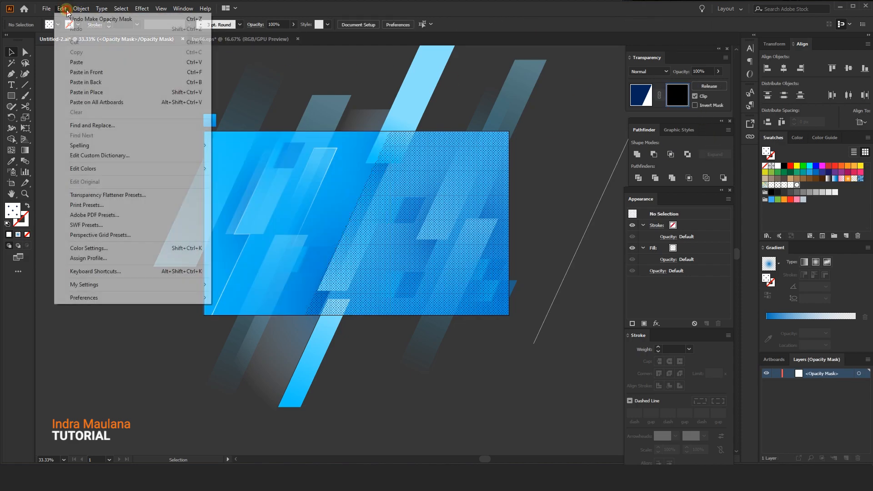
{"action": "left_click", "coordinate": [86, 72]}
{"action": "left_click", "coordinate": [778, 263]}
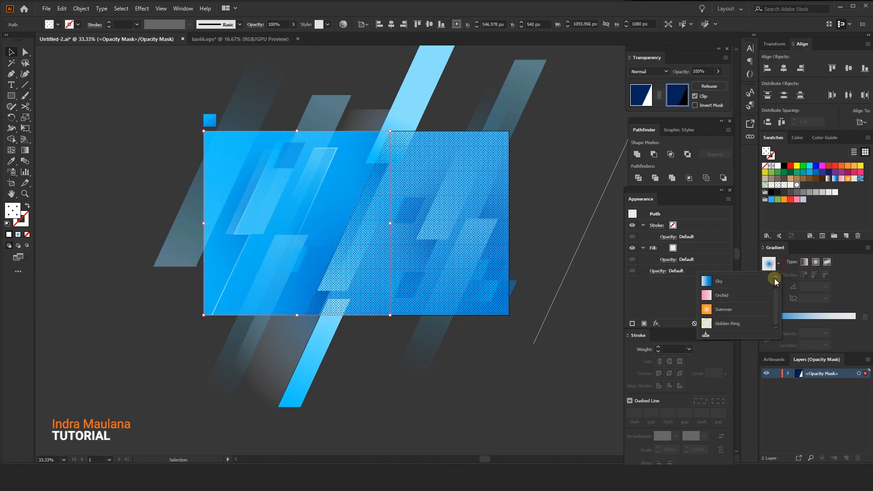
{"action": "left_click", "coordinate": [727, 283]}
Step: Redraw the mask's gradient from below the artboard's lower-left corner up towards the top edge at about 67°
{"action": "left_click", "coordinate": [25, 151]}
{"action": "left_click_drag", "start_coordinate": [211, 285], "coordinate": [284, 178]}
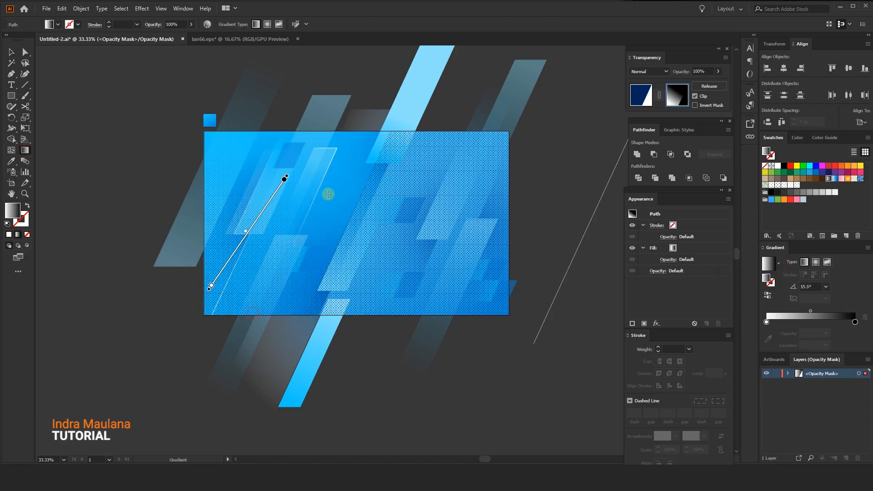
{"action": "mouse_move", "coordinate": [211, 335]}
{"action": "left_mouse_down"}
{"action": "mouse_move", "coordinate": [306, 208]}
{"action": "mouse_move", "coordinate": [292, 142]}
{"action": "left_mouse_up"}
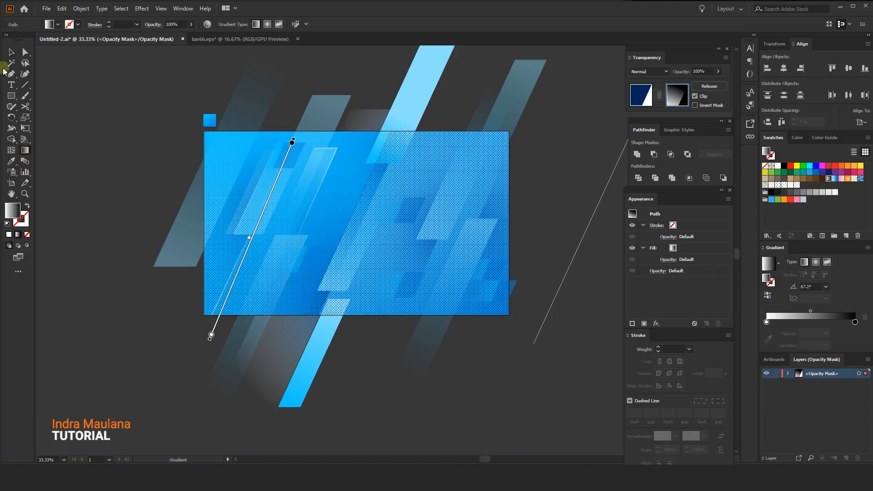
Step: Leave the finished mask, copy the right dotted piece and create an opacity mask on it, opened for editing
{"action": "key", "text": "v"}
{"action": "left_click", "coordinate": [641, 95]}
{"action": "left_click", "coordinate": [444, 223]}
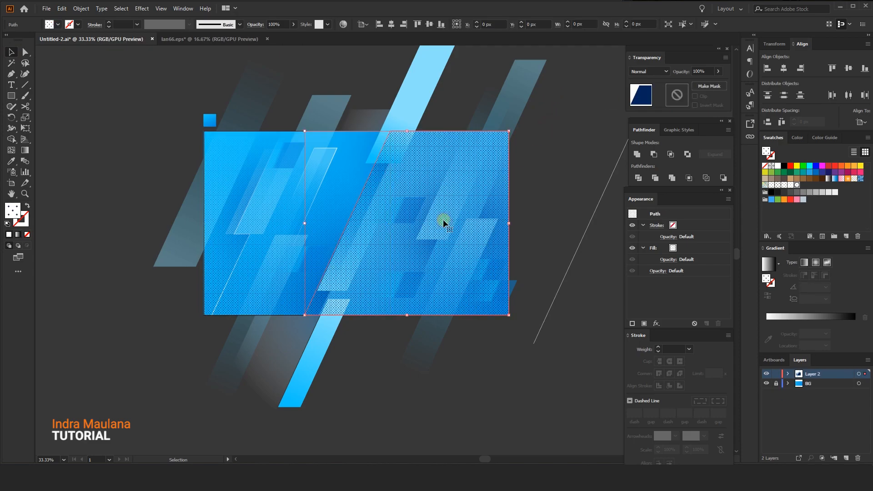
{"action": "left_click", "coordinate": [61, 8]}
{"action": "left_click", "coordinate": [72, 52]}
{"action": "left_click", "coordinate": [709, 86]}
{"action": "left_click", "coordinate": [678, 95]}
Step: Paste the copied right piece in front inside the opacity mask and fill it with a linear white-to-black gradient
{"action": "left_click", "coordinate": [62, 8]}
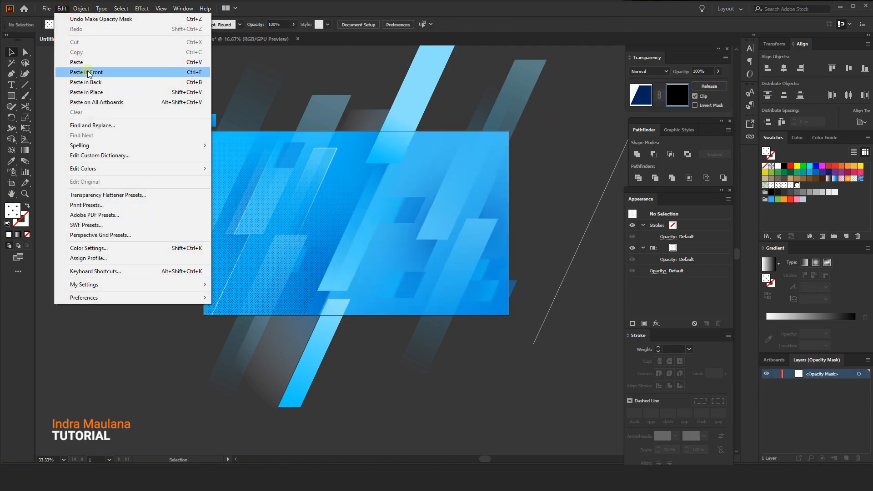
{"action": "left_click", "coordinate": [88, 73]}
{"action": "left_click", "coordinate": [791, 316]}
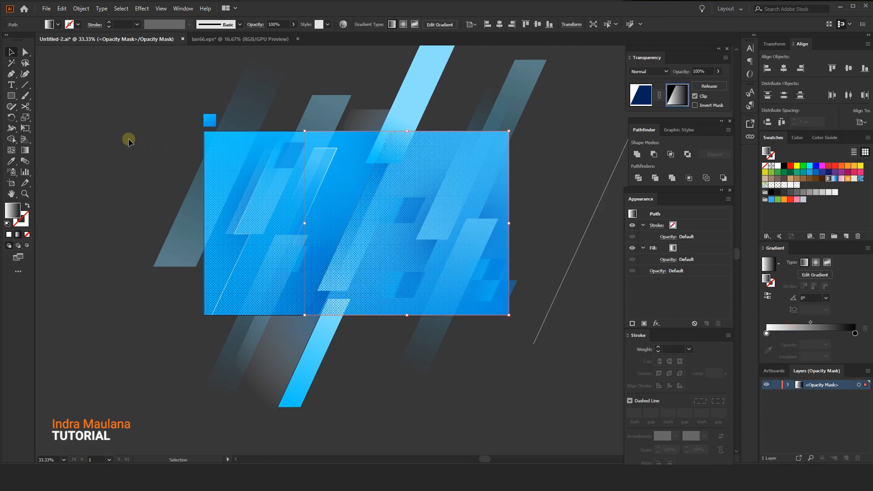
Step: Redraw the mask's gradient from just outside the artboard's upper-right corner diagonally down towards the bottom edge, and leave the mask
{"action": "left_click", "coordinate": [25, 150]}
{"action": "left_click_drag", "start_coordinate": [408, 227], "coordinate": [429, 342]}
{"action": "left_click_drag", "start_coordinate": [516, 120], "coordinate": [396, 303]}
{"action": "left_click", "coordinate": [11, 51]}
{"action": "left_click", "coordinate": [640, 95]}
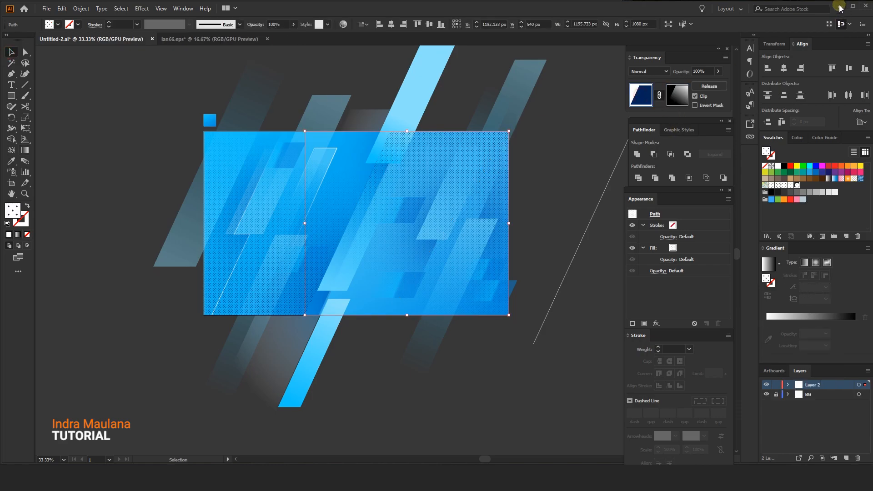
Step: Set the blend mode of both dotted pieces to Overlay
{"action": "left_click", "coordinate": [279, 197], "text": "shift"}
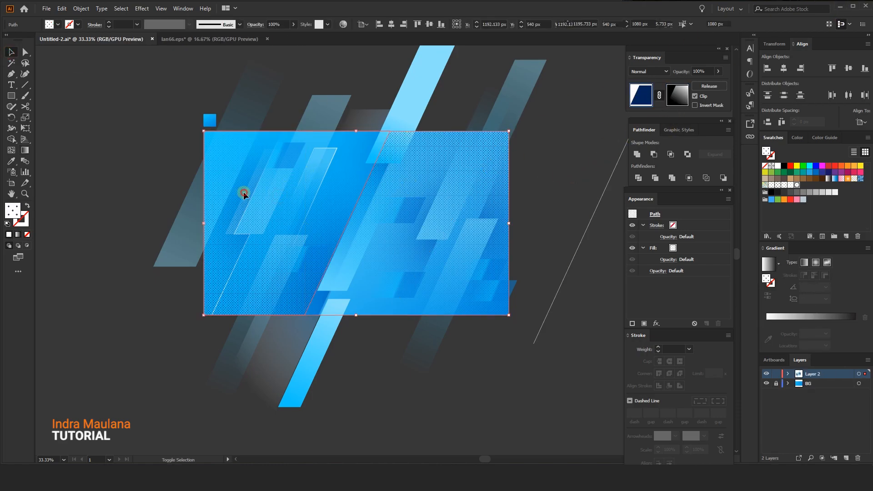
{"action": "left_click", "coordinate": [655, 71]}
{"action": "left_click", "coordinate": [648, 163]}
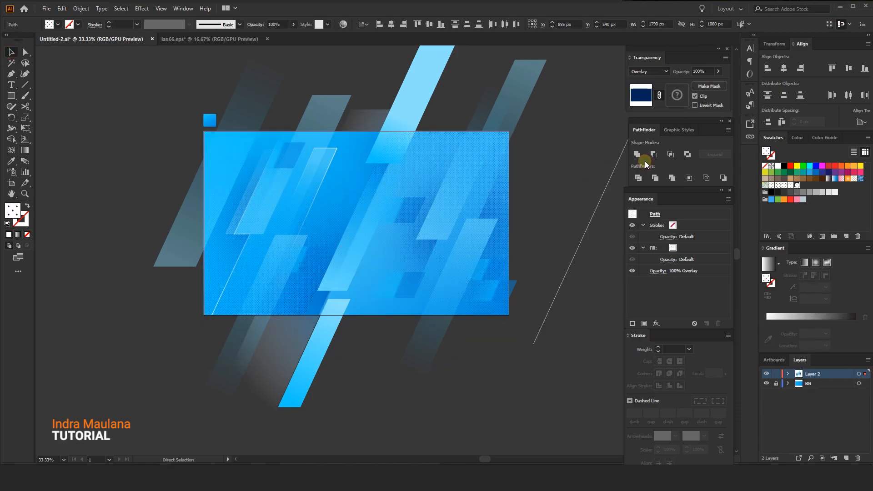
{"action": "left_click", "coordinate": [488, 81]}
Step: Select all the small blue 50% opacity parallelograms and recolor the gradient stop at 12.89% to #00A1F4
{"action": "scroll", "coordinate": [478, 112], "scroll_direction": "up", "scroll_amount": 1}
{"action": "left_click_drag", "start_coordinate": [561, 244], "coordinate": [511, 230]}
{"action": "scroll", "coordinate": [530, 230], "scroll_direction": "down", "scroll_amount": 1}
{"action": "left_click", "coordinate": [442, 339]}
{"action": "left_click", "coordinate": [449, 383]}
{"action": "scroll", "coordinate": [470, 341], "scroll_direction": "down", "scroll_amount": 1}
{"action": "left_click", "coordinate": [454, 313]}
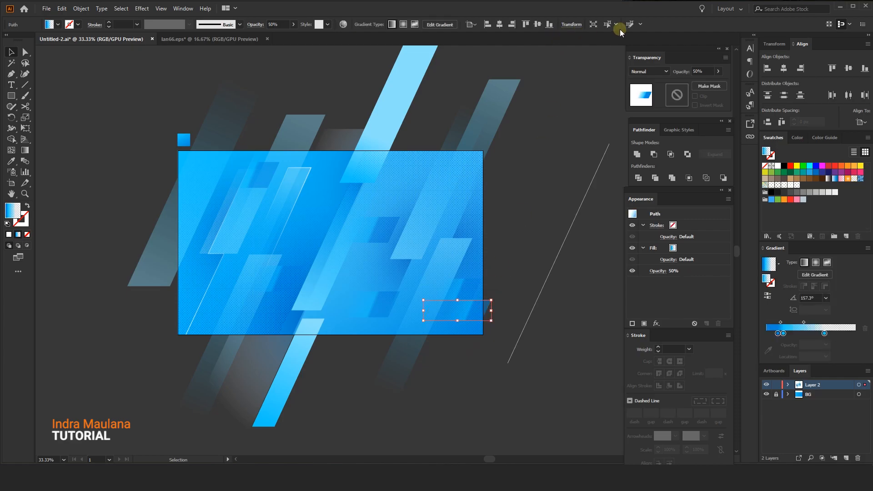
{"action": "left_click", "coordinate": [416, 216]}
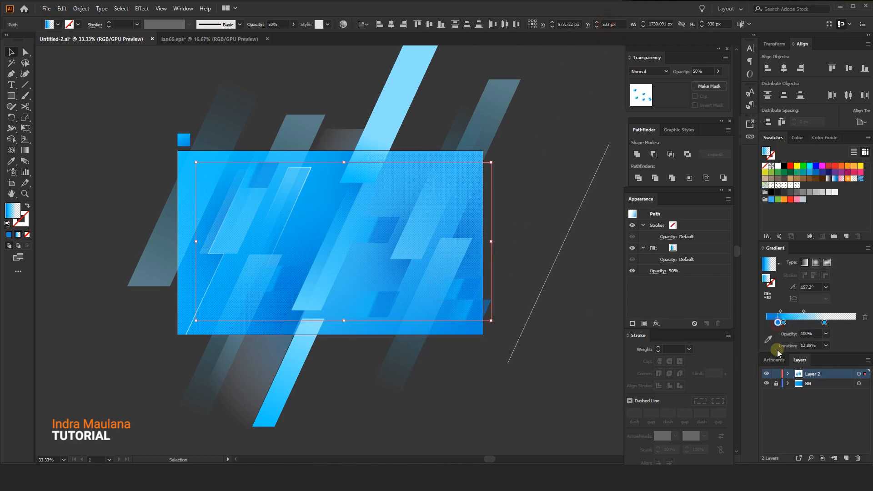
{"action": "double_click", "coordinate": [778, 323]}
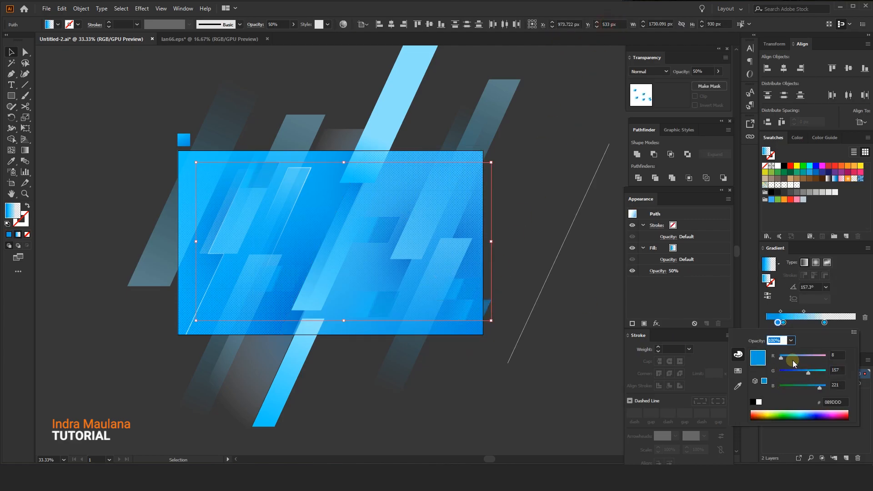
{"action": "left_click_drag", "start_coordinate": [792, 358], "coordinate": [783, 362]}
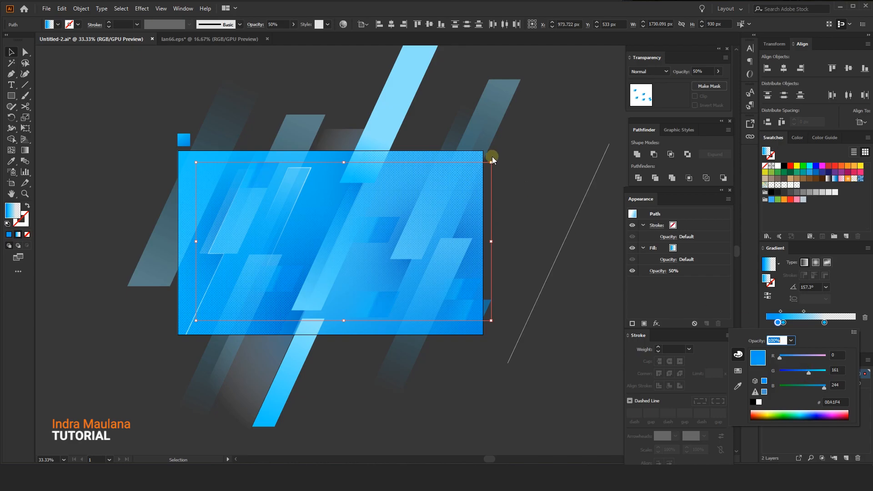
{"action": "left_click", "coordinate": [530, 162]}
Step: Unlock the BG layer and delete the small blue square above the artboard's upper-left corner
{"action": "scroll", "coordinate": [584, 70], "scroll_direction": "up", "scroll_amount": 1}
{"action": "scroll", "coordinate": [604, 200], "scroll_direction": "down", "scroll_amount": 2}
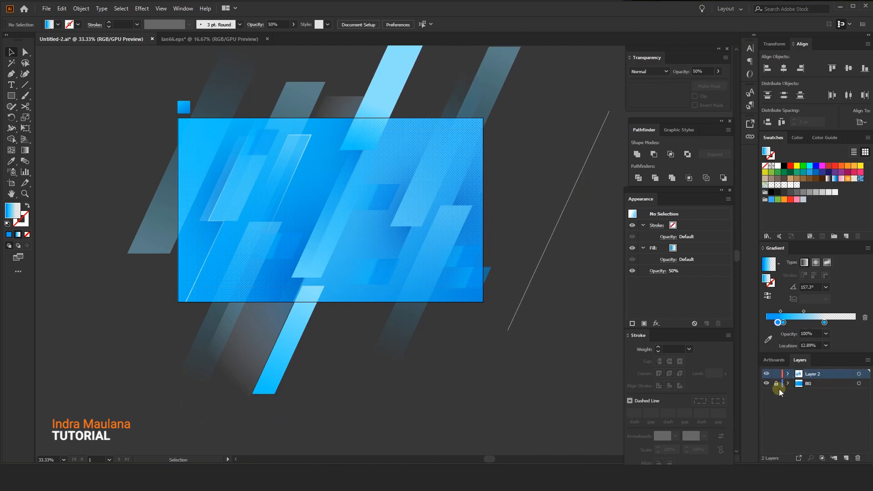
{"action": "left_click", "coordinate": [865, 383]}
{"action": "left_click", "coordinate": [137, 68]}
{"action": "left_click", "coordinate": [181, 109]}
{"action": "key", "text": "Delete"}
Step: Copy the background rectangle from the BG layer and paste it in front of the artwork on Layer 2
{"action": "left_click", "coordinate": [859, 394]}
{"action": "left_click", "coordinate": [61, 9]}
{"action": "left_click", "coordinate": [77, 52]}
{"action": "left_click", "coordinate": [818, 385]}
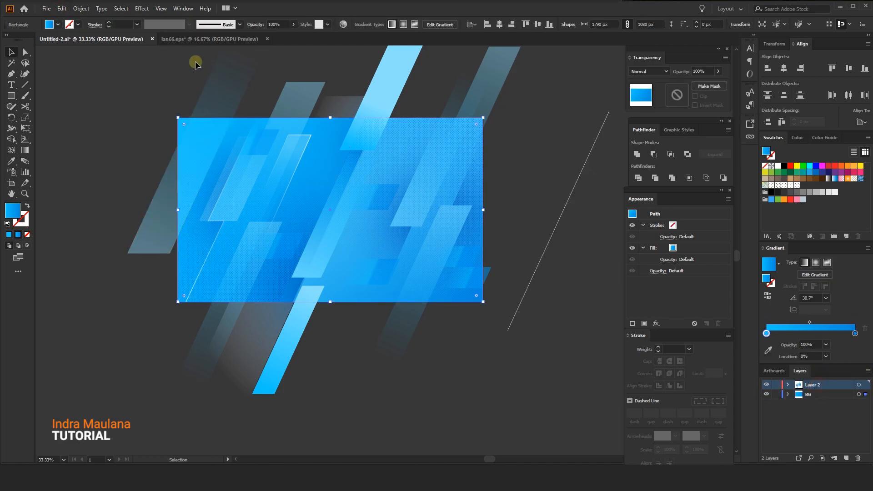
{"action": "left_click", "coordinate": [61, 9]}
{"action": "left_click", "coordinate": [127, 87]}
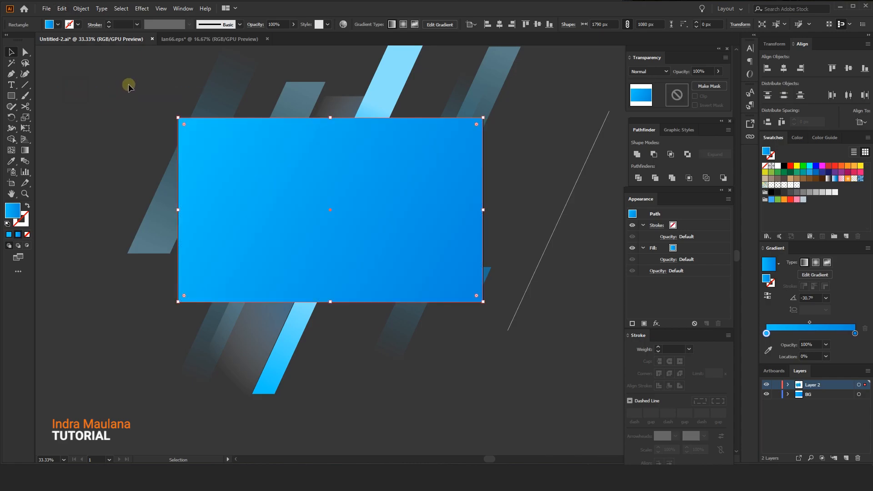
{"action": "left_click", "coordinate": [81, 8]}
{"action": "left_click", "coordinate": [99, 82]}
{"action": "left_click", "coordinate": [115, 116]}
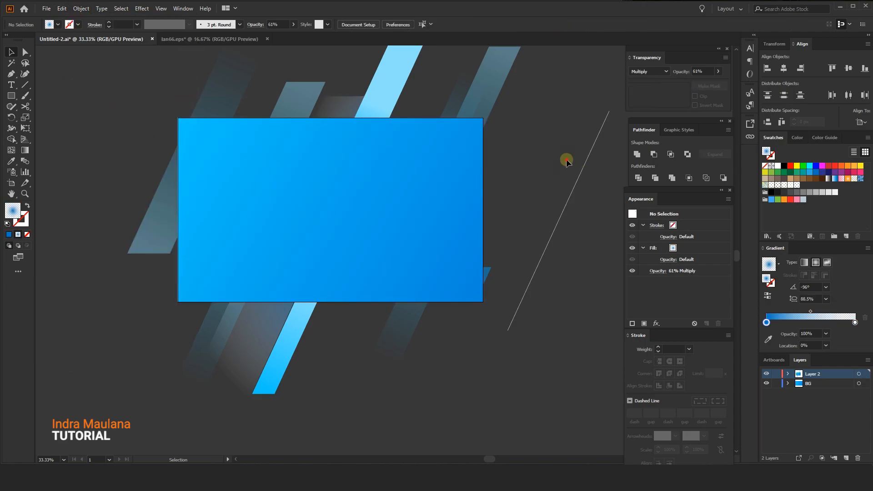
Step: Delete the stray thin slanted line beside the artboard
{"action": "left_click_drag", "start_coordinate": [566, 160], "coordinate": [605, 217]}
{"action": "key", "text": "Delete"}
{"action": "scroll", "coordinate": [598, 229], "scroll_direction": "down", "scroll_amount": 1}
Step: Select the whole artwork and make a clipping mask with the pasted rectangle to trim everything to the artboard
{"action": "left_click_drag", "start_coordinate": [557, 338], "coordinate": [425, 220]}
{"action": "right_click", "coordinate": [425, 220]}
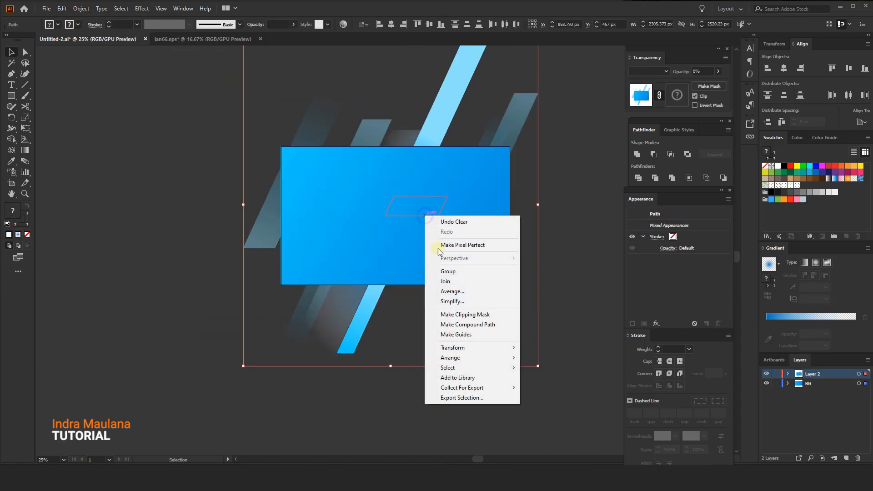
{"action": "left_click", "coordinate": [450, 314]}
{"action": "left_click", "coordinate": [511, 231]}
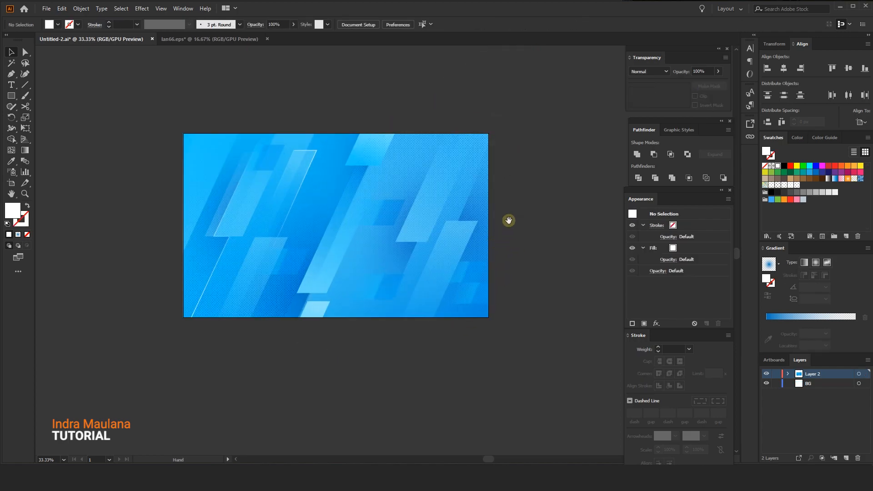
{"action": "scroll", "coordinate": [618, 264], "scroll_direction": "up", "scroll_amount": 1}
{"action": "left_click_drag", "start_coordinate": [441, 95], "coordinate": [473, 123]}
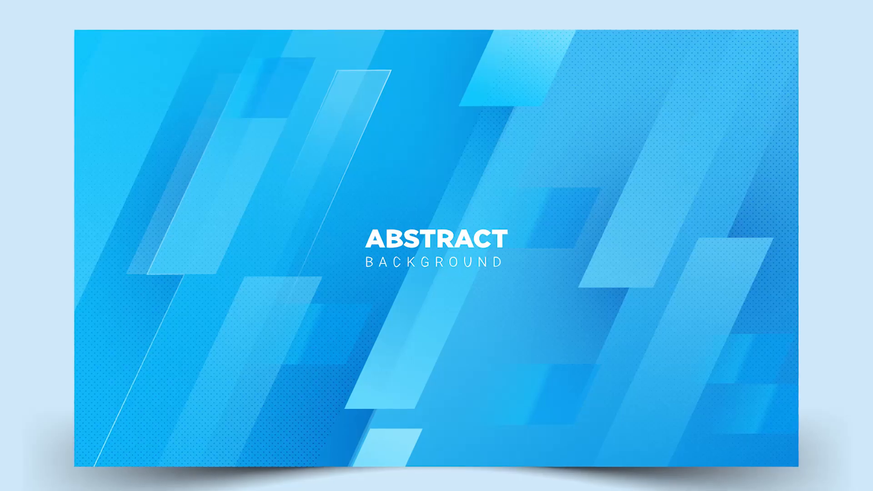